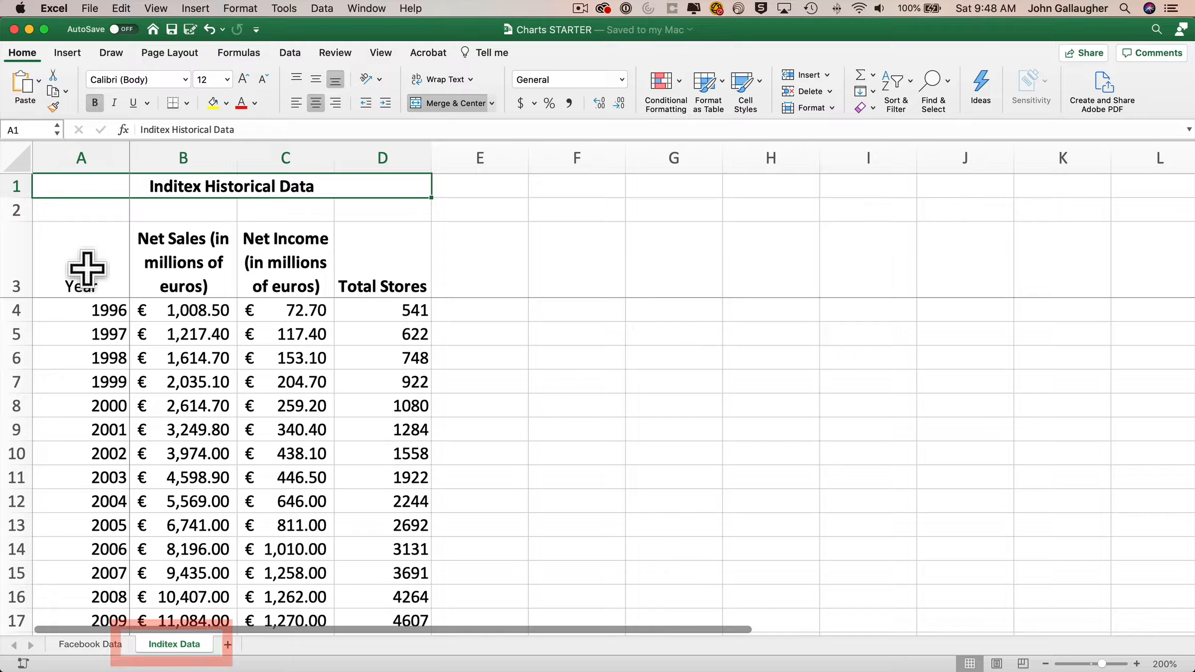
Insert a clustered column chart of the Year and Net Sales data in A3:B27 and place it beside the table from row 4
{"action": "left_click_drag", "start_coordinate": [88, 267], "coordinate": [191, 520]}
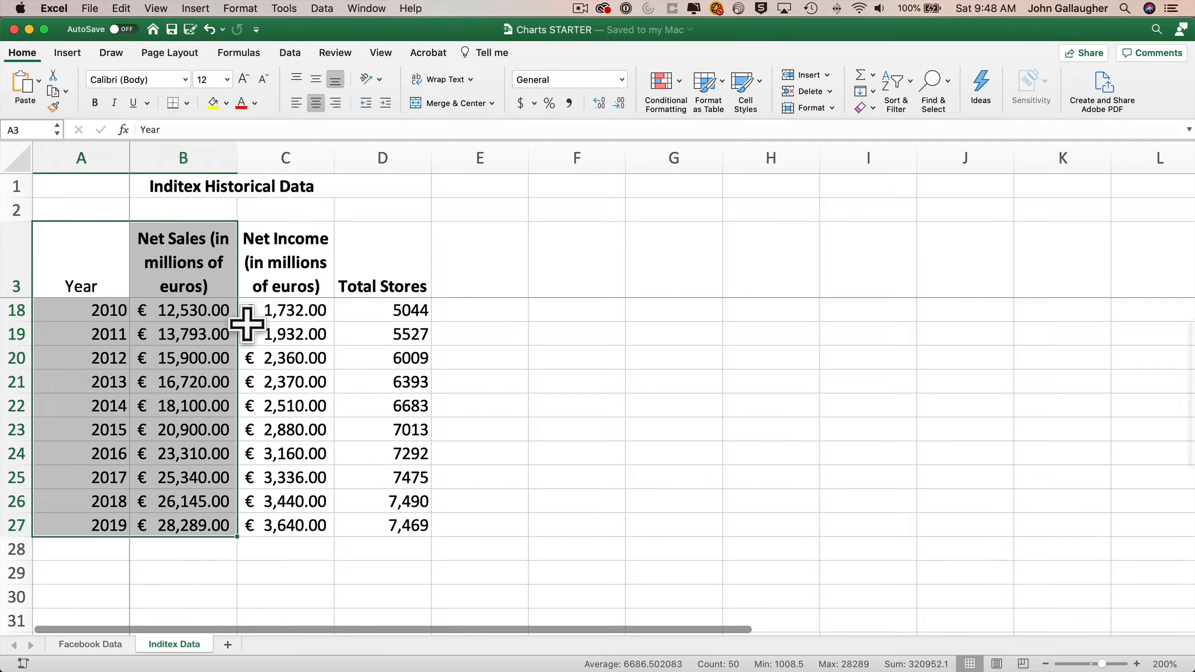
{"action": "left_click", "coordinate": [67, 52]}
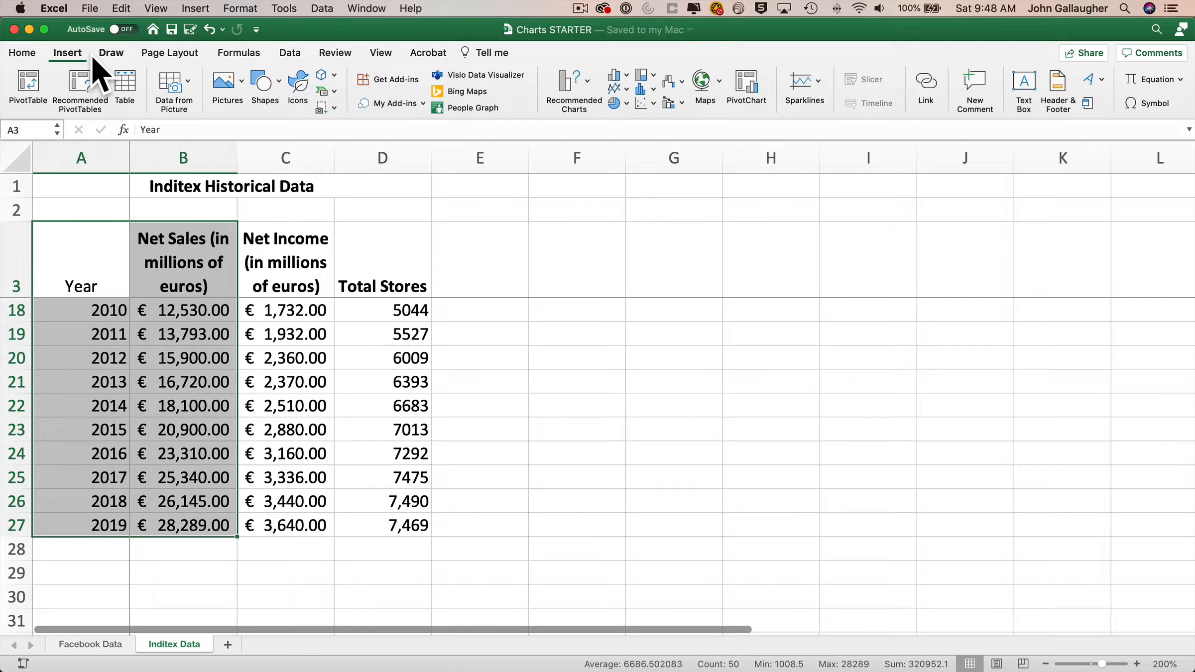
{"action": "left_click", "coordinate": [588, 83]}
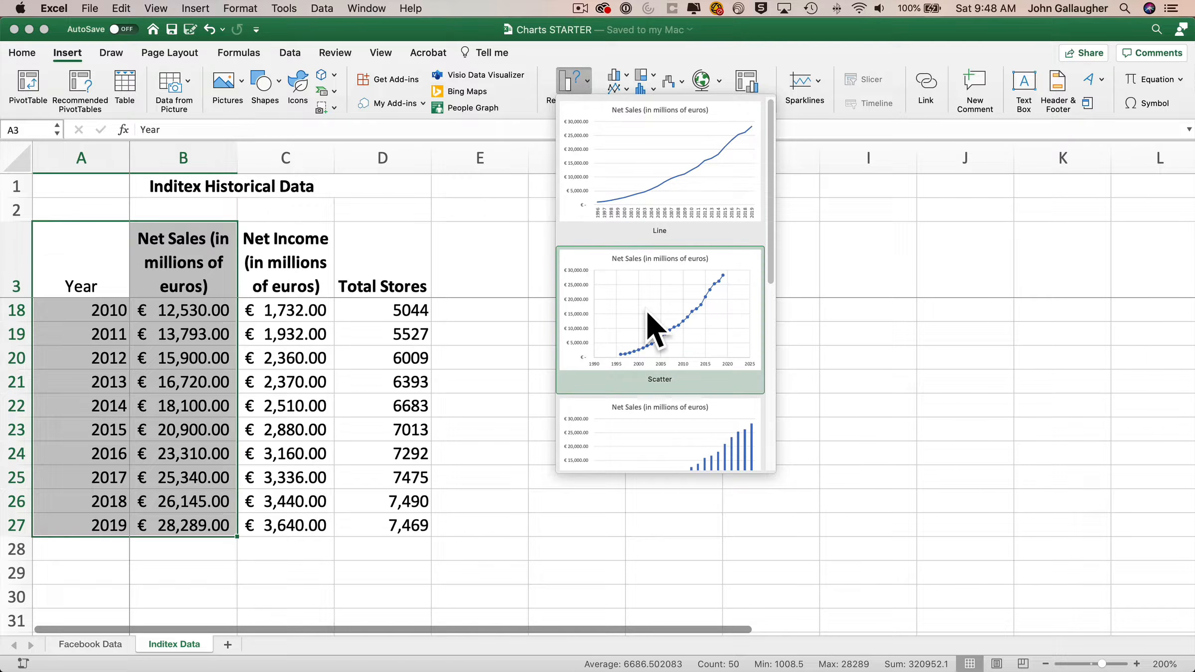
{"action": "scroll", "coordinate": [667, 358], "scroll_direction": "down", "scroll_amount": 3}
{"action": "left_click", "coordinate": [667, 366]}
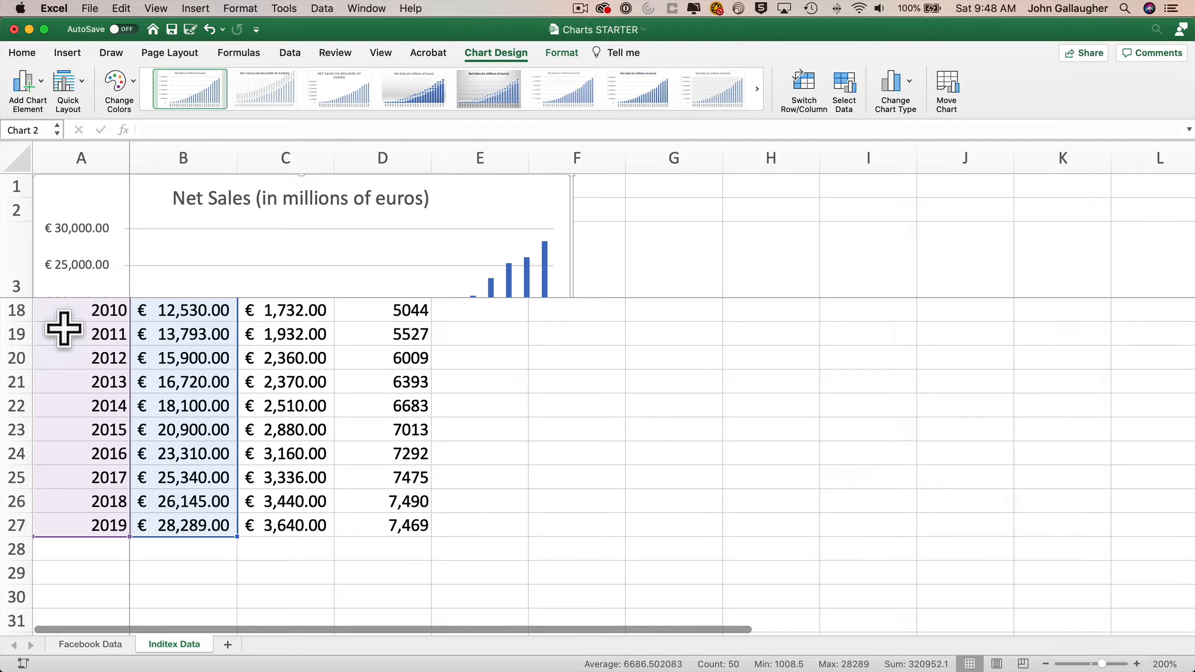
{"action": "scroll", "coordinate": [373, 413], "scroll_direction": "up", "scroll_amount": 5}
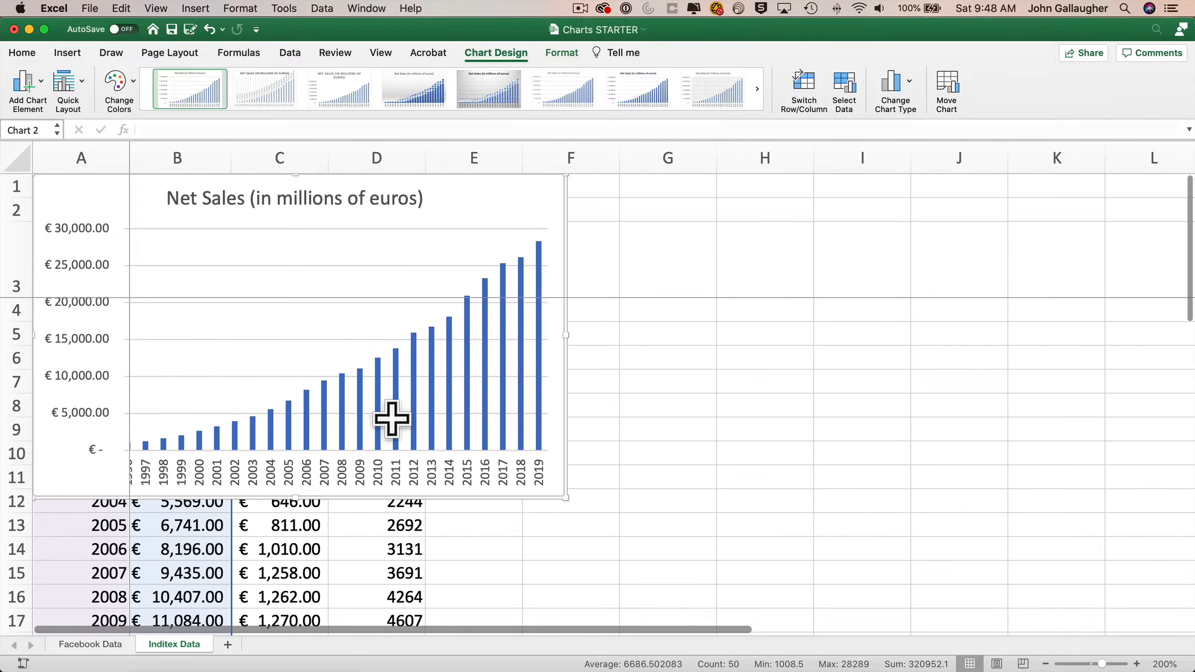
{"action": "left_click_drag", "start_coordinate": [562, 464], "coordinate": [974, 586]}
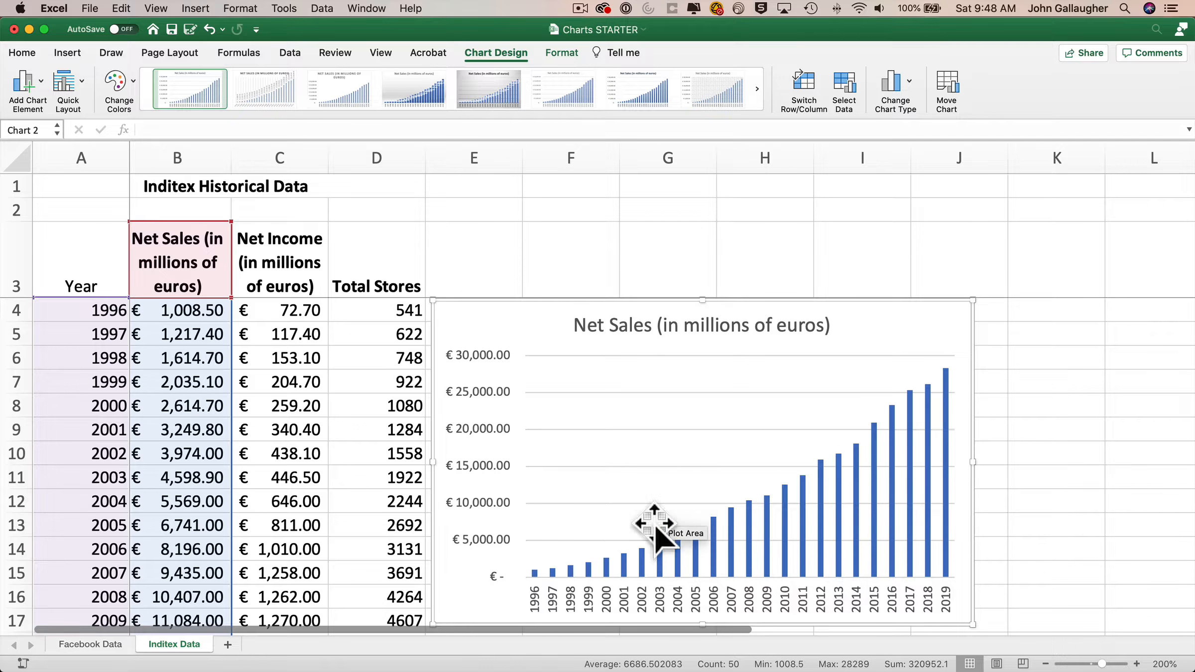
Try showing the net sales values in B4:B27 with no decimal places, and undo the format change
{"action": "left_click", "coordinate": [189, 308]}
{"action": "scroll", "coordinate": [192, 438], "scroll_direction": "down", "scroll_amount": 10}
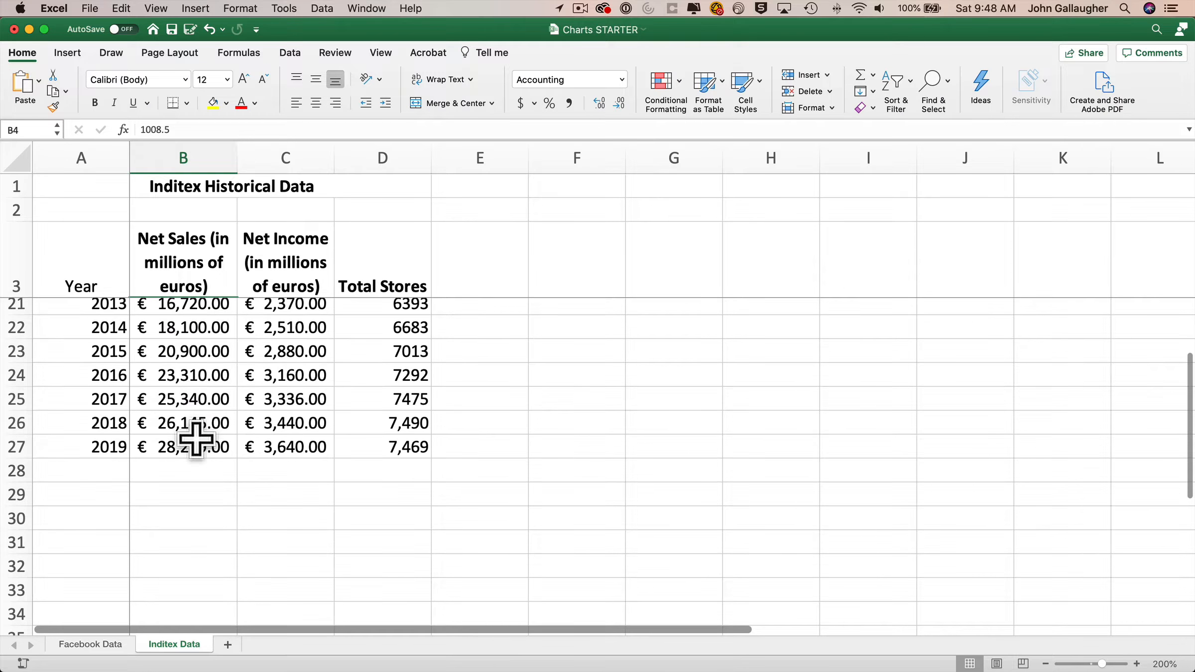
{"action": "left_click", "coordinate": [196, 438], "text": "shift"}
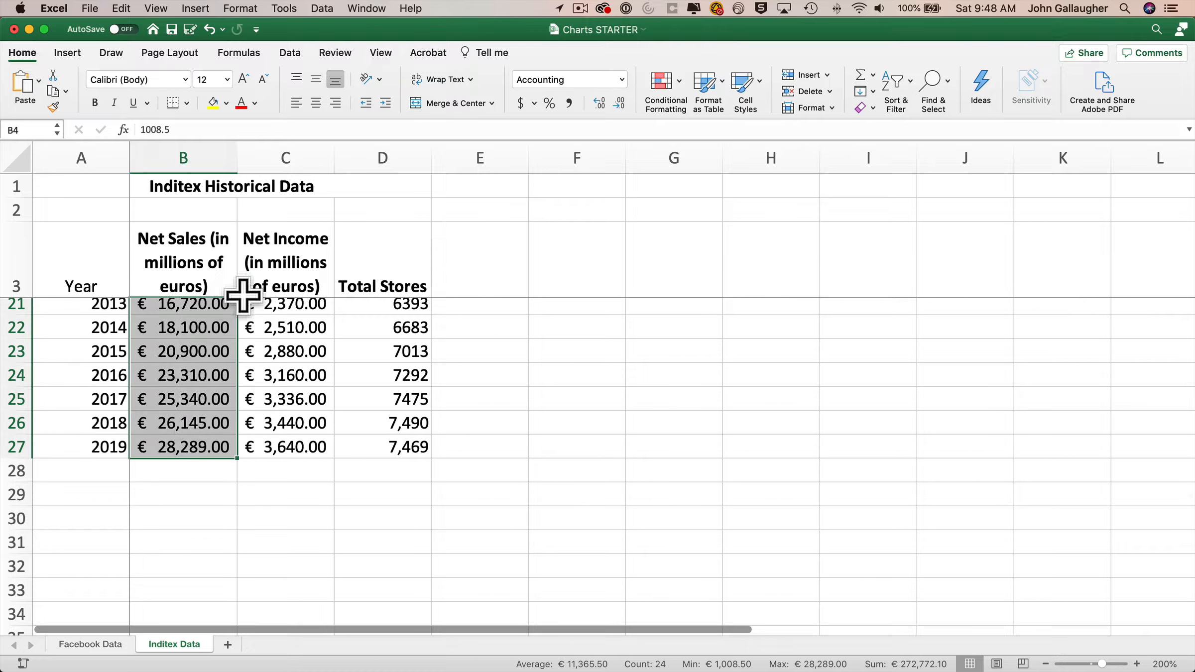
{"action": "left_click", "coordinate": [620, 103]}
{"action": "left_click", "coordinate": [620, 103]}
{"action": "scroll", "coordinate": [602, 389], "scroll_direction": "up", "scroll_amount": 3}
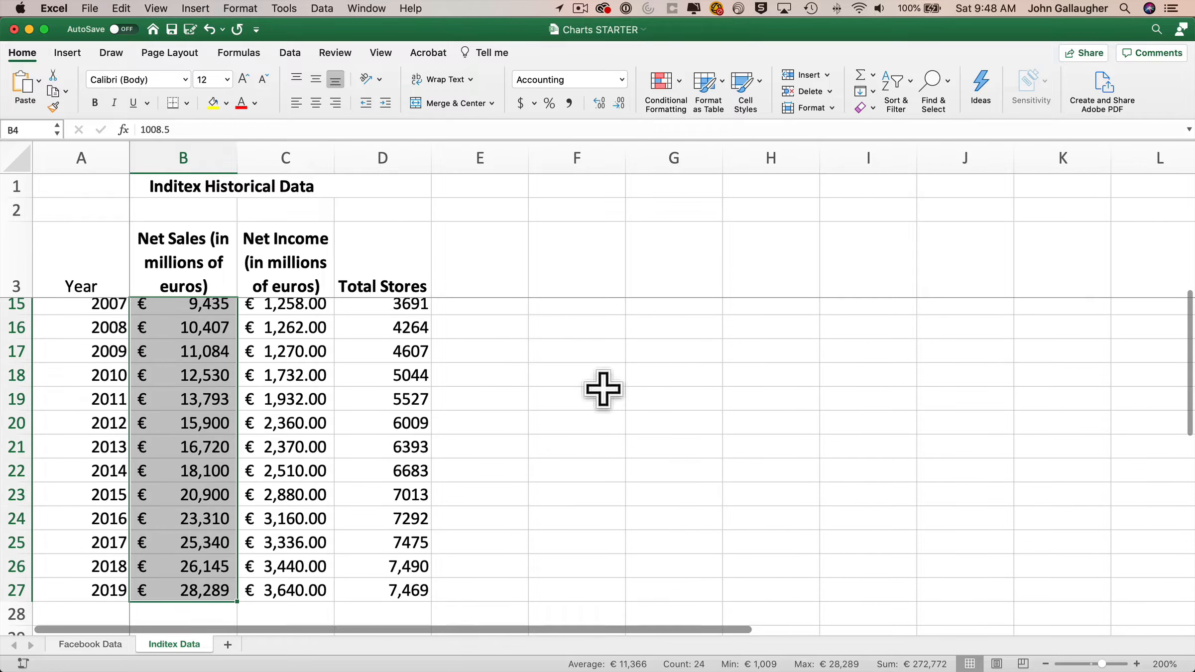
{"action": "scroll", "coordinate": [602, 389], "scroll_direction": "up", "scroll_amount": 5}
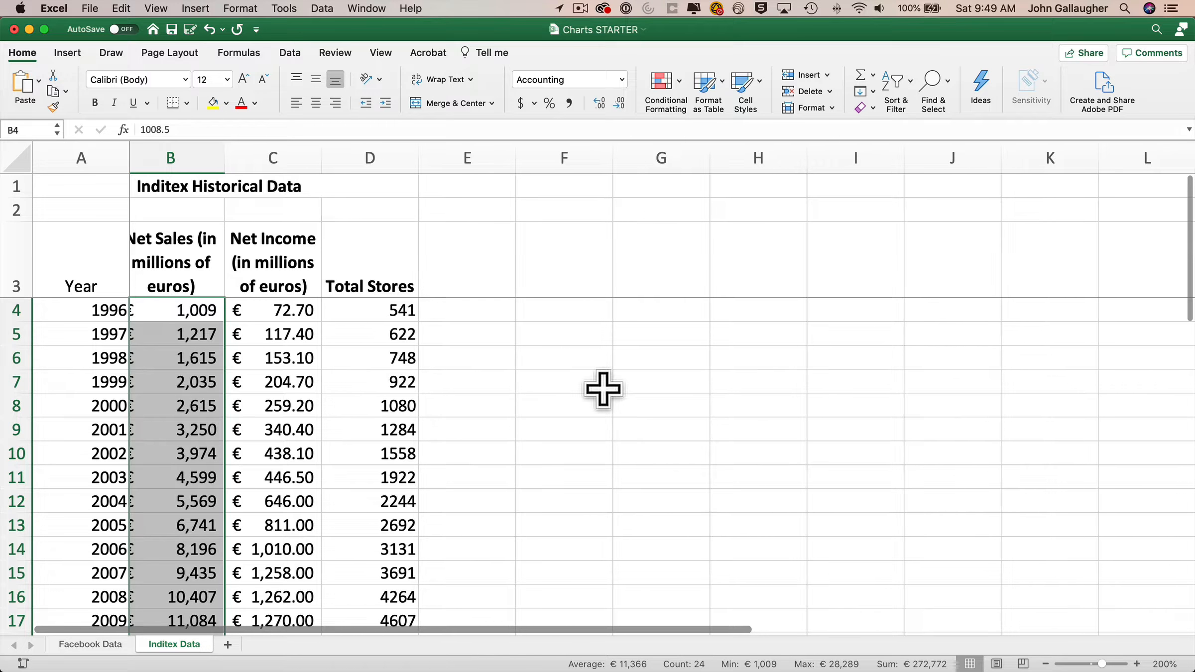
{"action": "key", "text": "alt+F1"}
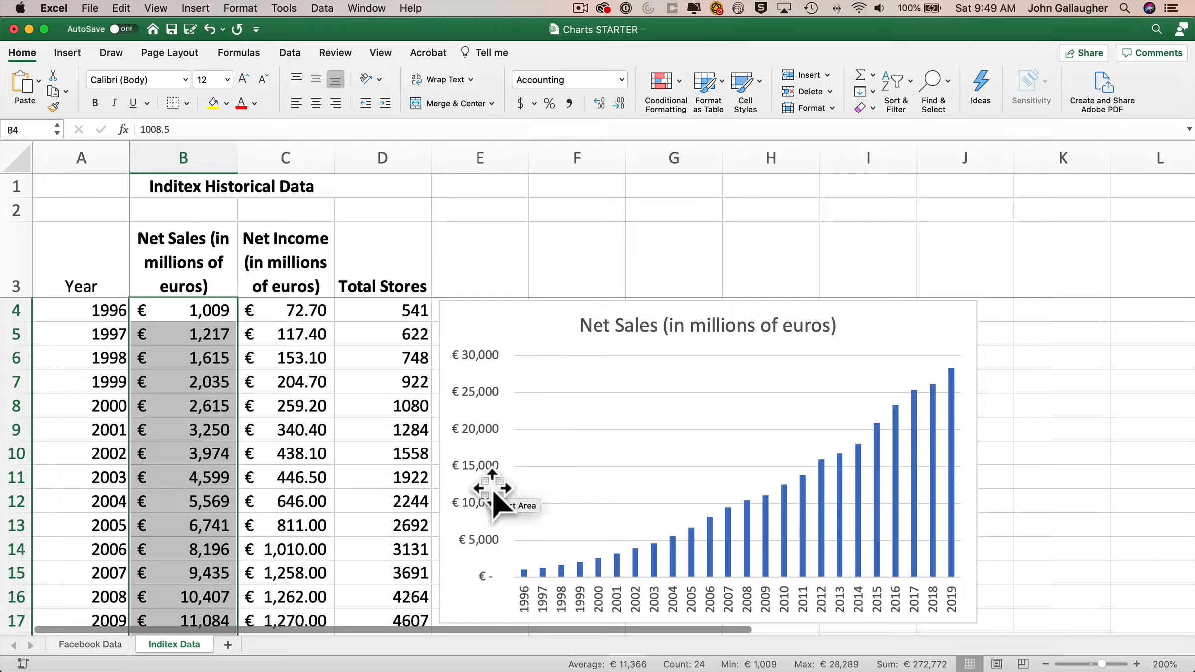
{"action": "key", "text": "super+y"}
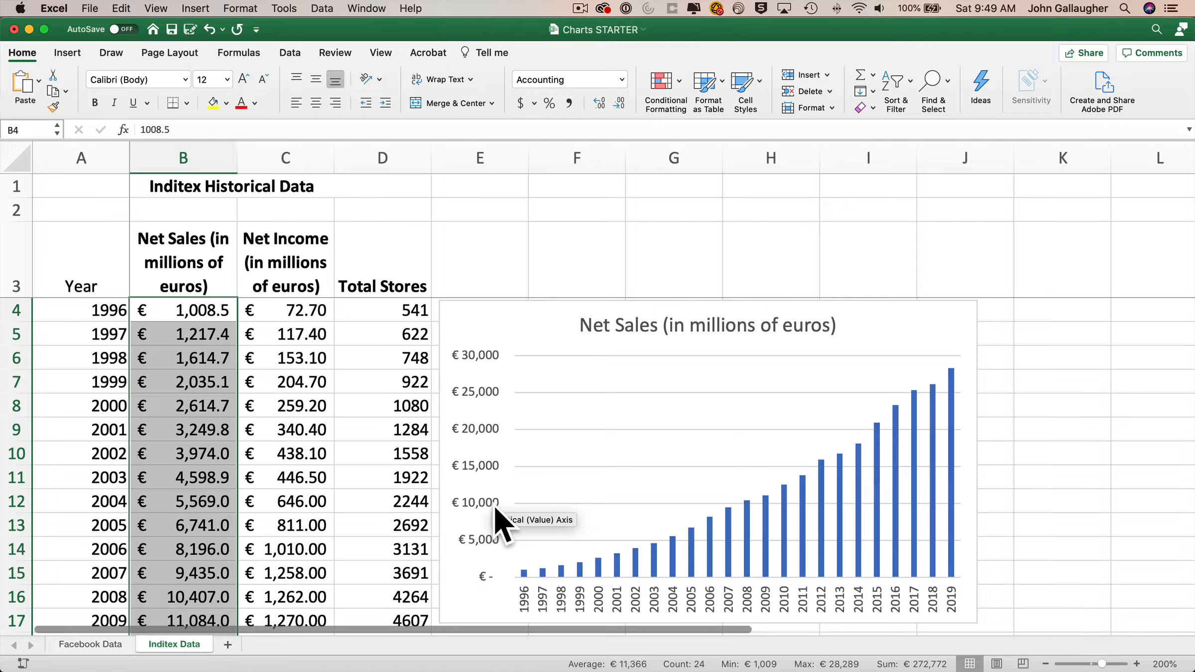
{"action": "key", "text": "super+z"}
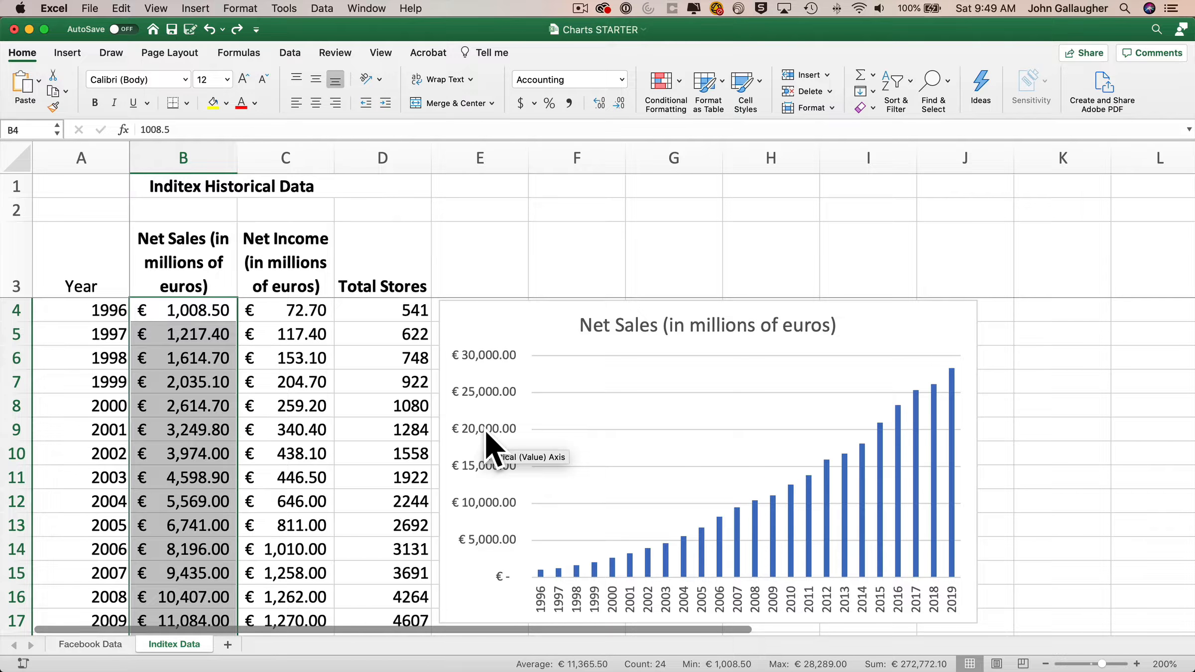
Format the chart's vertical axis numbers with 0 decimal places
{"action": "right_click", "coordinate": [486, 433]}
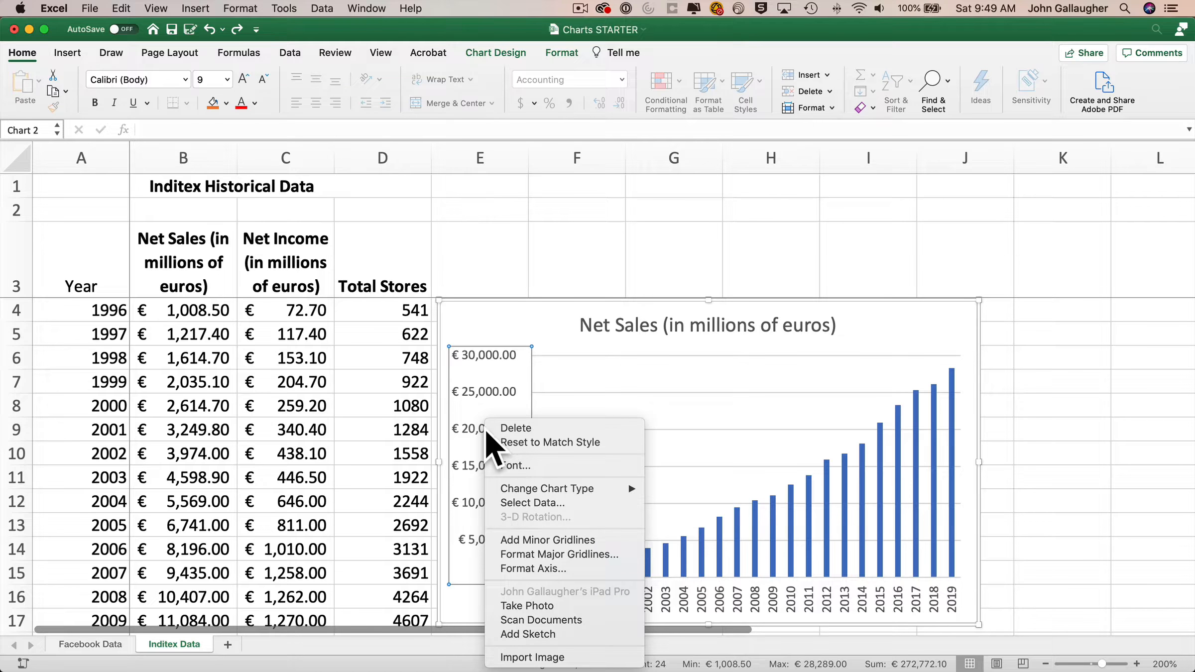
{"action": "left_click", "coordinate": [526, 570]}
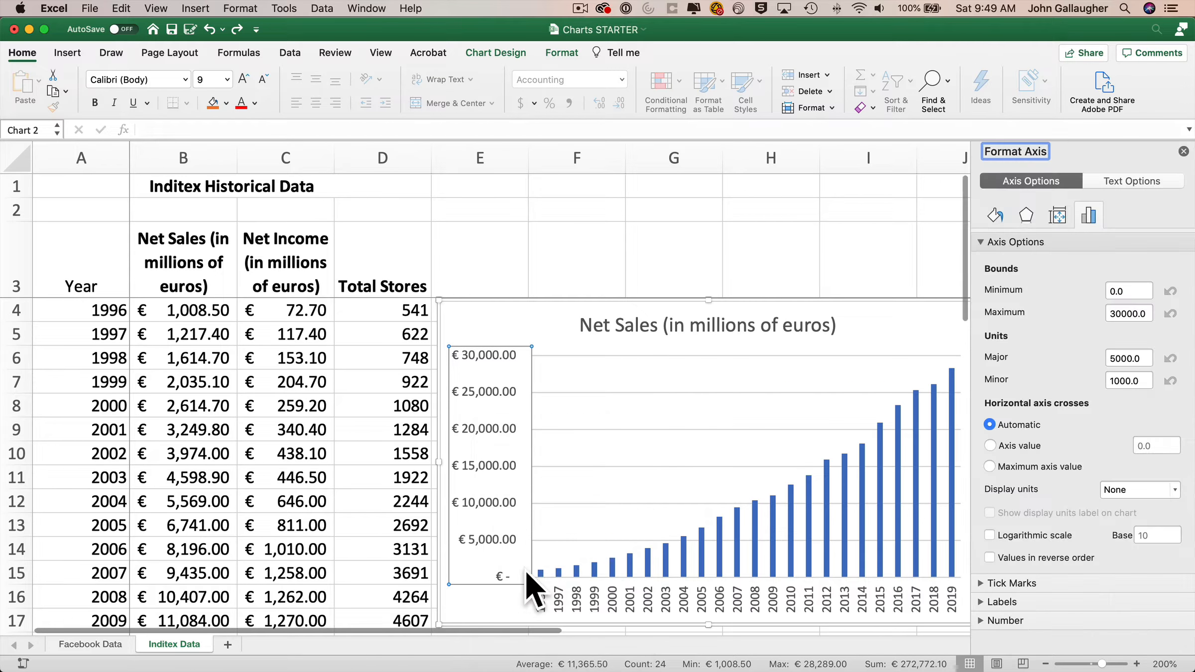
{"action": "left_click", "coordinate": [985, 620]}
{"action": "scroll", "coordinate": [1055, 552], "scroll_direction": "down", "scroll_amount": 5}
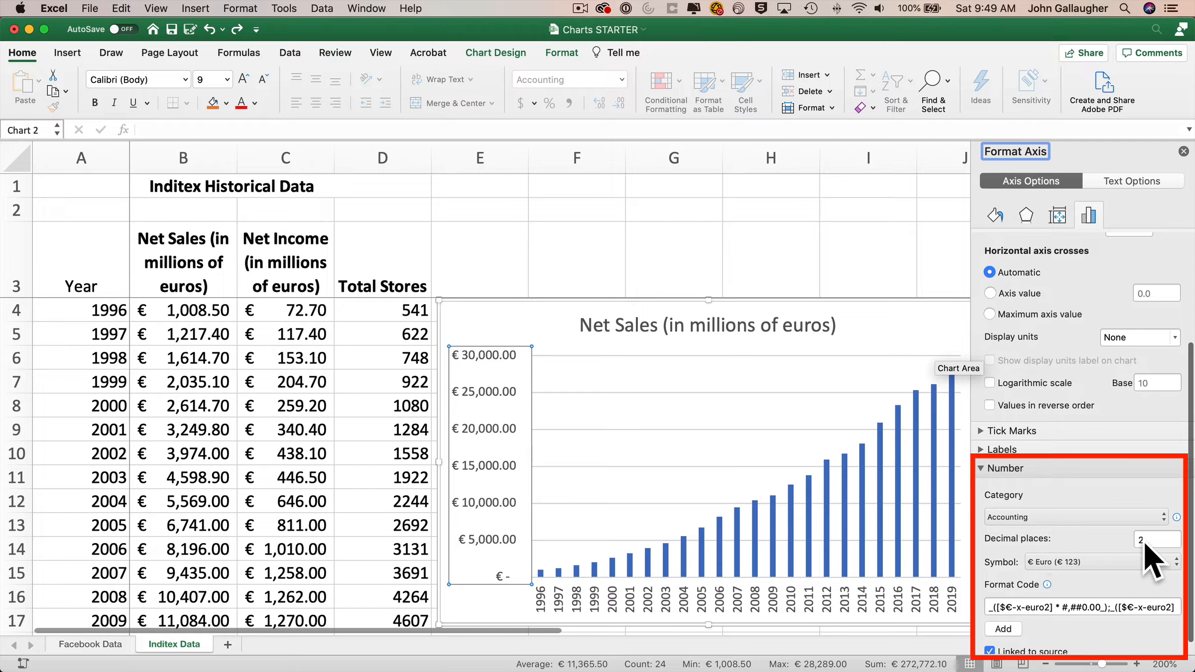
{"action": "left_click", "coordinate": [1165, 536]}
{"action": "double_click", "coordinate": [1165, 537]}
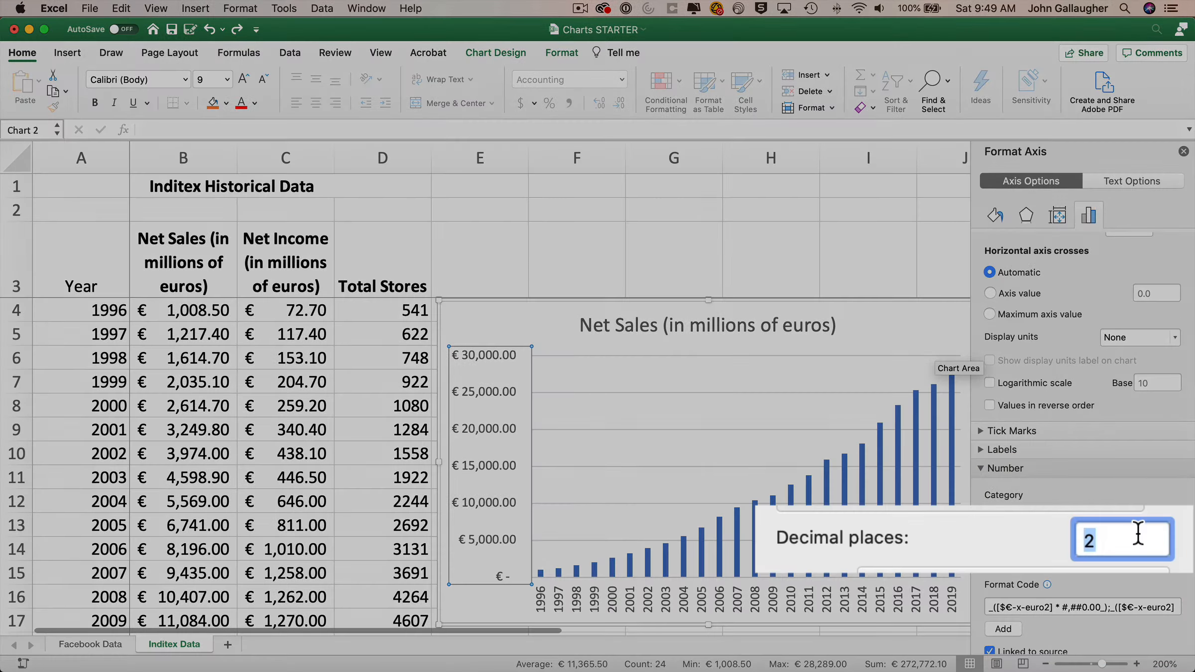
{"action": "type", "text": "0"}
{"action": "key", "text": "Return"}
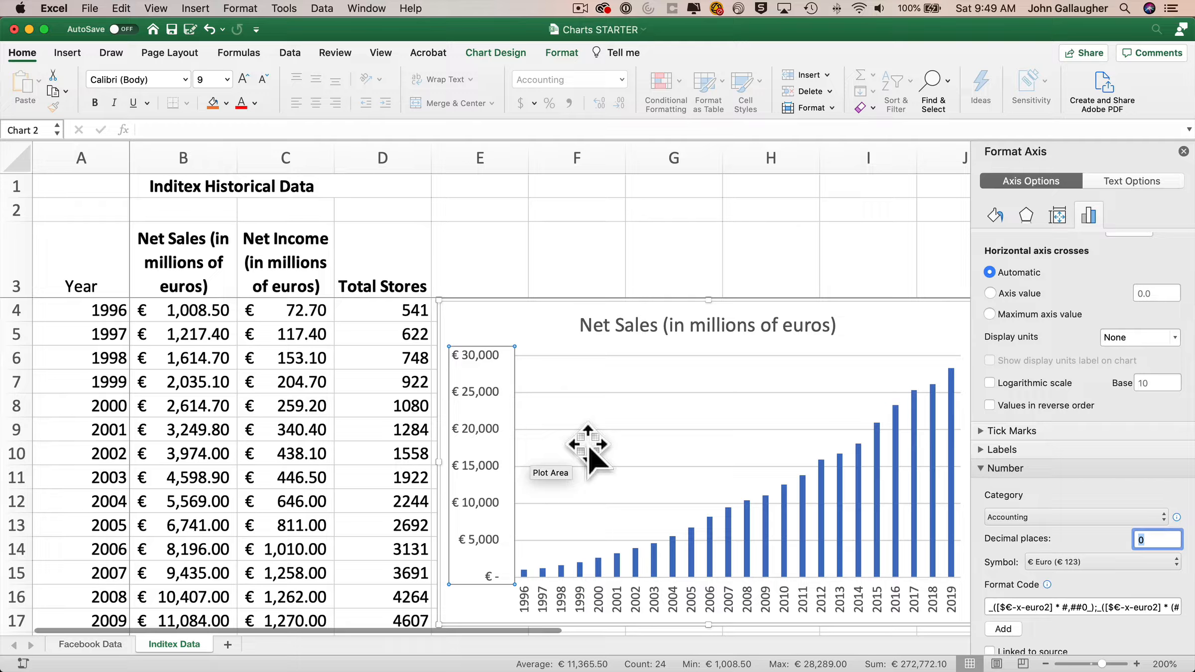
Set the gap width of the Net Sales columns to 20% and close the series formatting options
{"action": "left_click", "coordinate": [731, 513]}
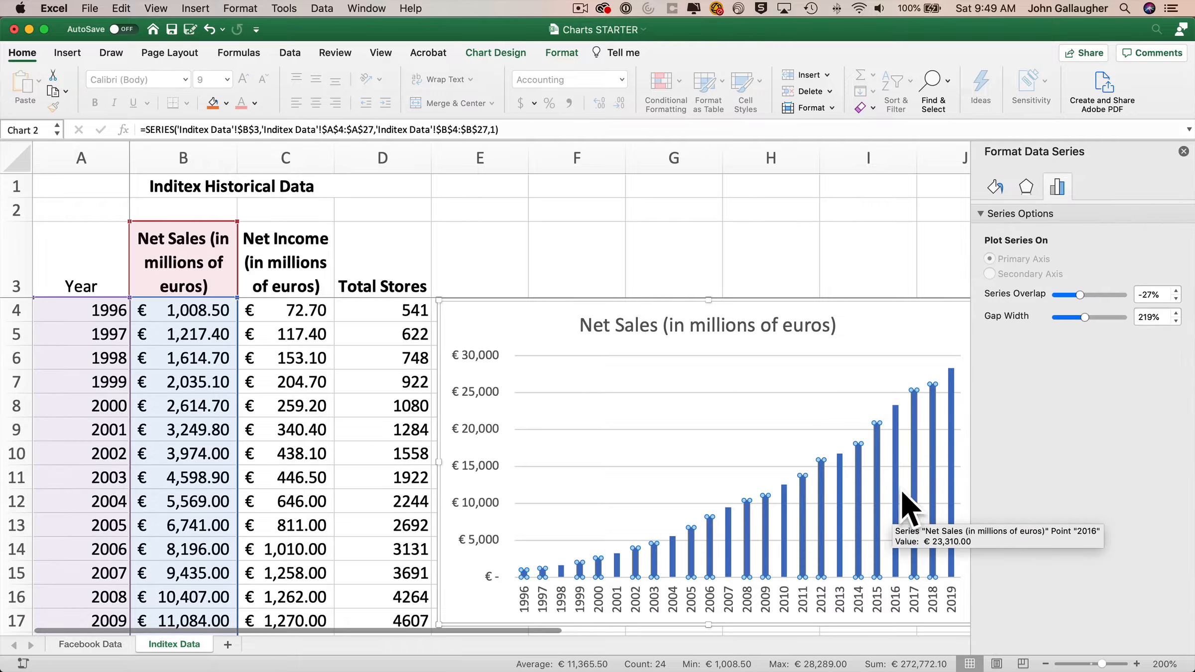
{"action": "left_click", "coordinate": [1151, 317]}
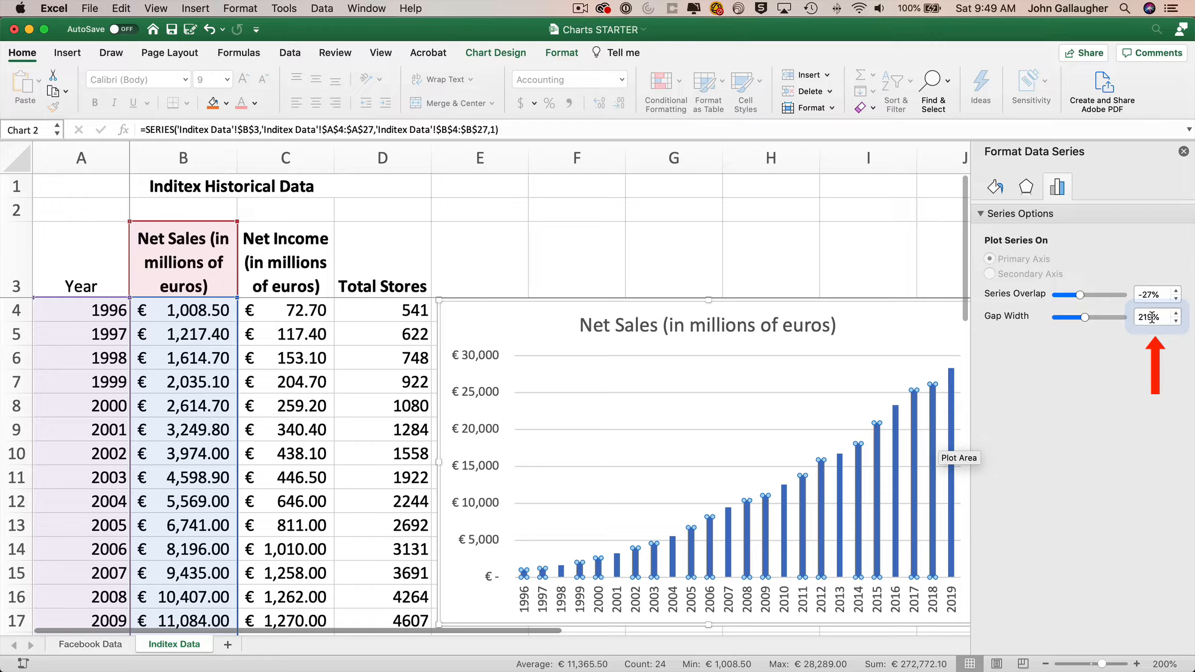
{"action": "double_click", "coordinate": [1152, 317]}
{"action": "type", "text": "20"}
{"action": "key", "text": "Return"}
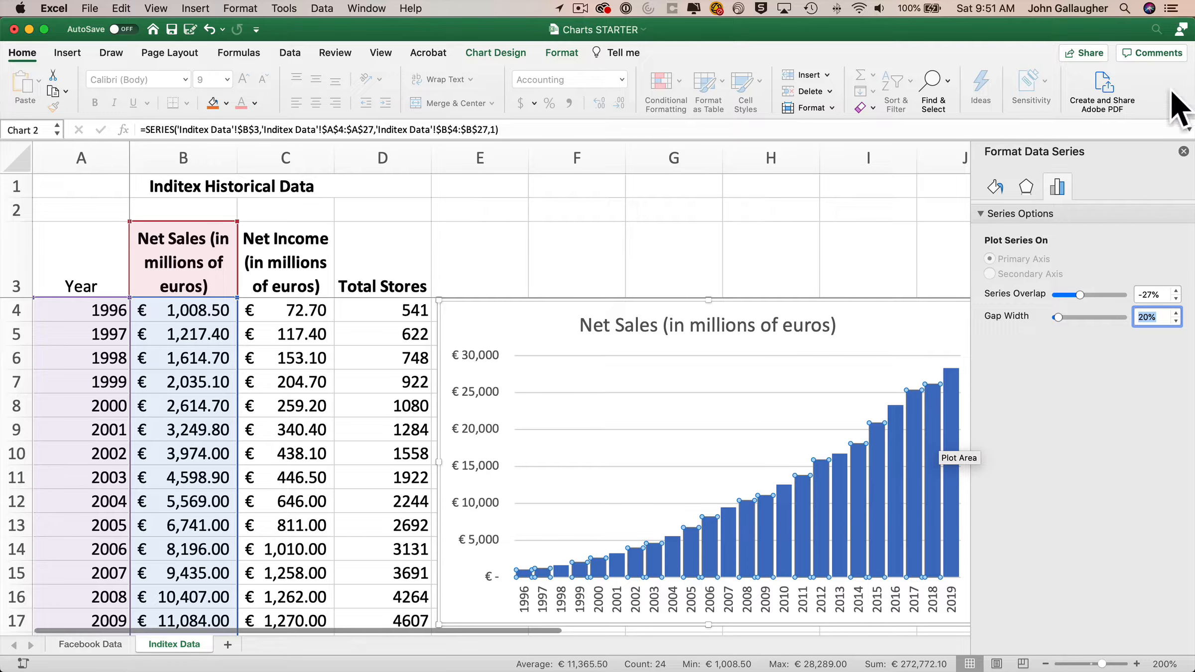
{"action": "left_click", "coordinate": [1183, 151]}
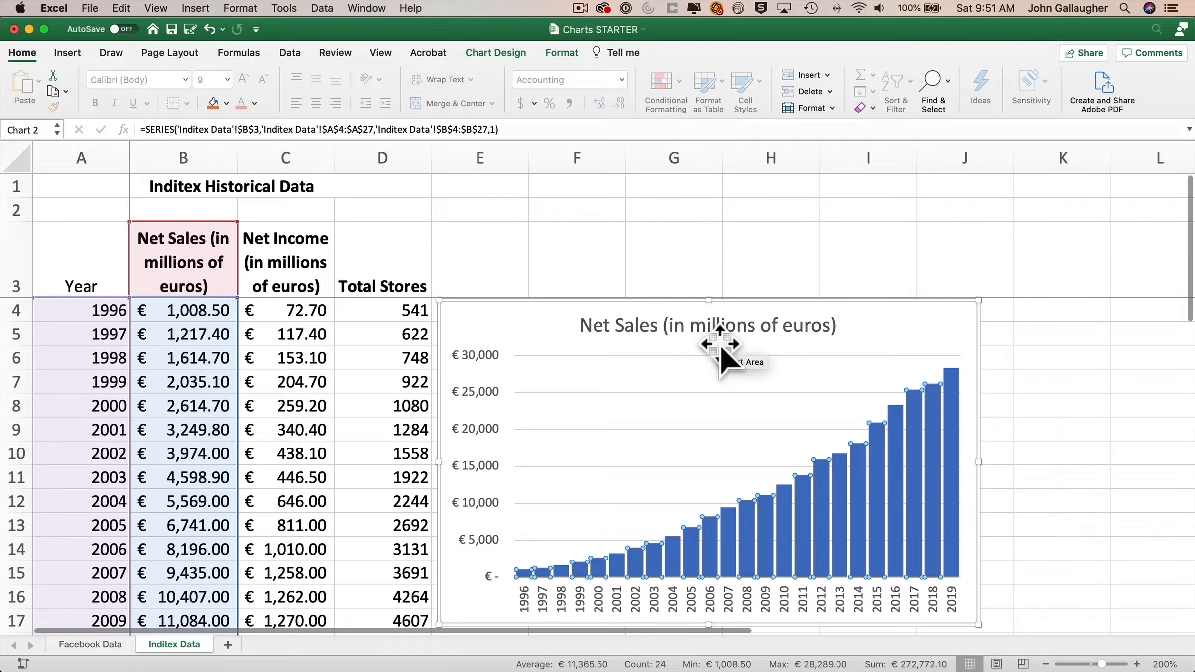
Set the worksheet zoom to 100%
{"action": "left_click", "coordinate": [1165, 663]}
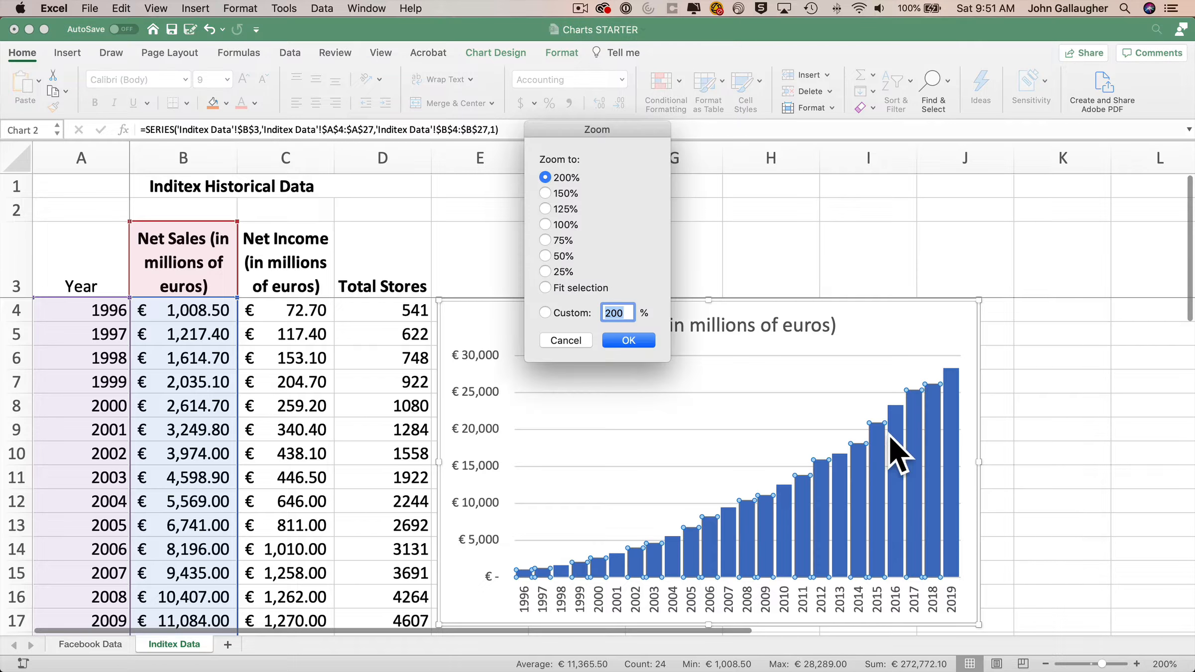
{"action": "left_click", "coordinate": [632, 341]}
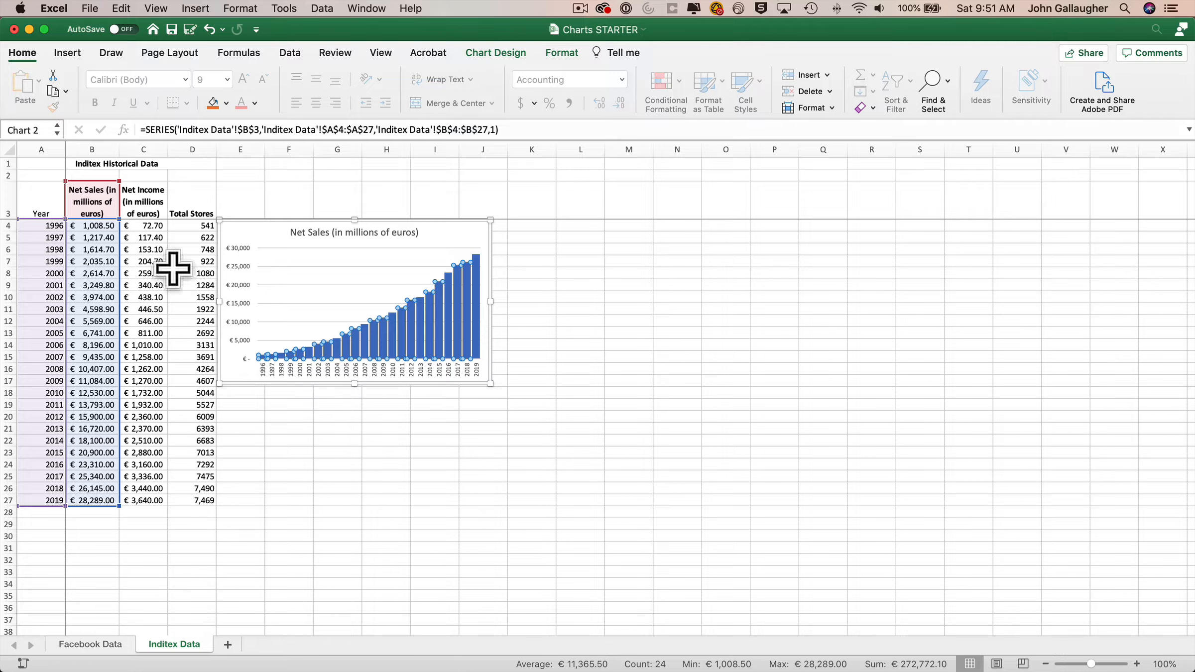
{"action": "left_click", "coordinate": [44, 227]}
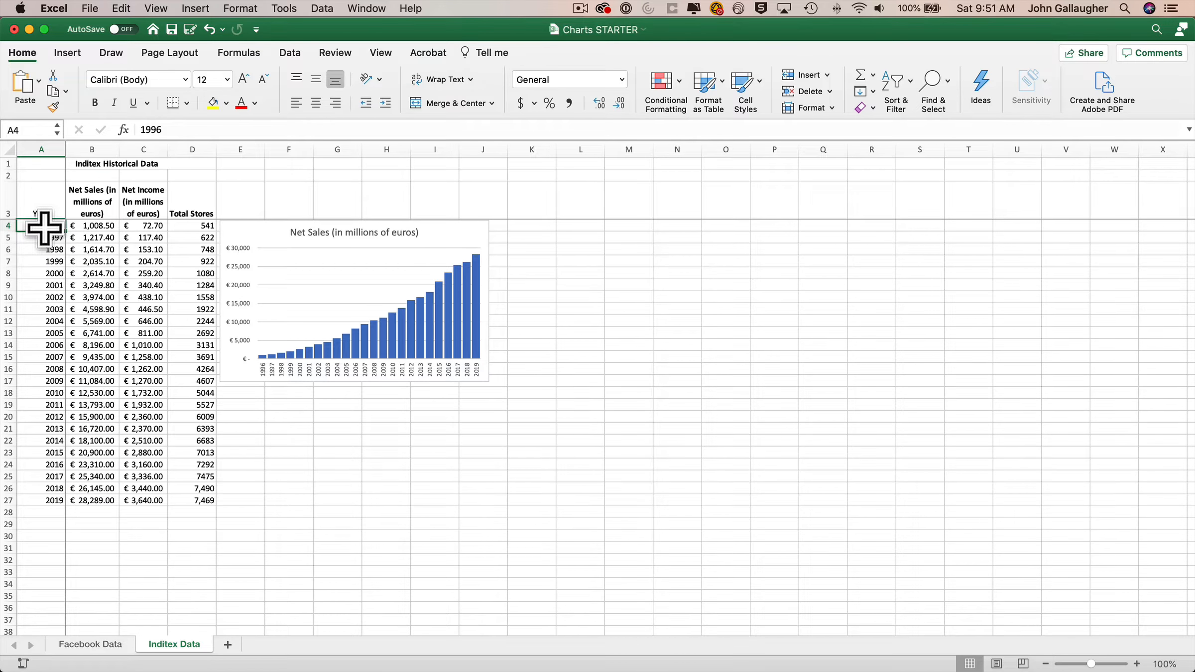
{"action": "left_click_drag", "start_coordinate": [41, 204], "coordinate": [54, 499]}
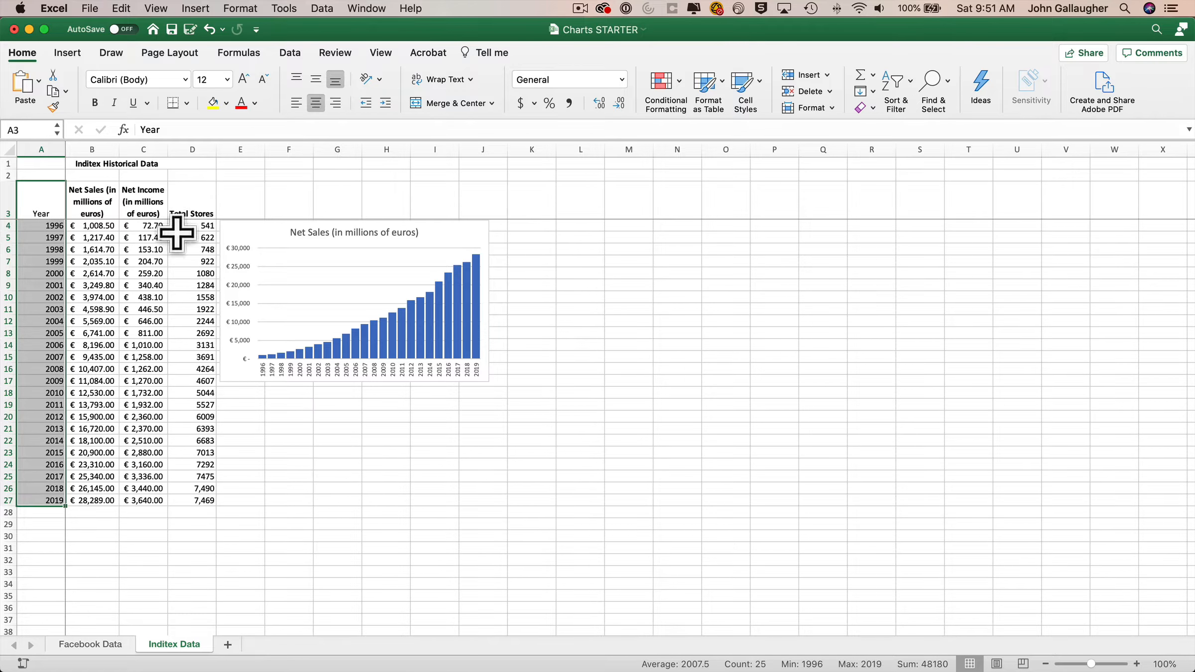
{"action": "left_click_drag", "start_coordinate": [145, 197], "coordinate": [145, 496]}
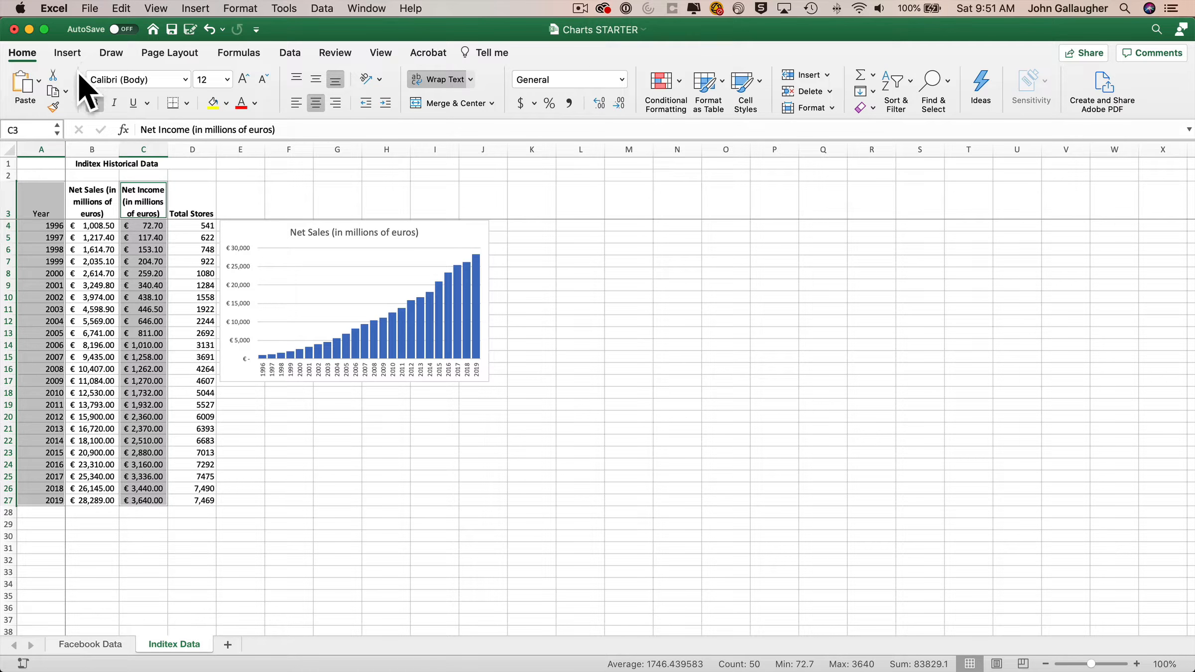
Copy the Net Sales chart and paste the duplicate below the original at cell E19
{"action": "left_click", "coordinate": [266, 229]}
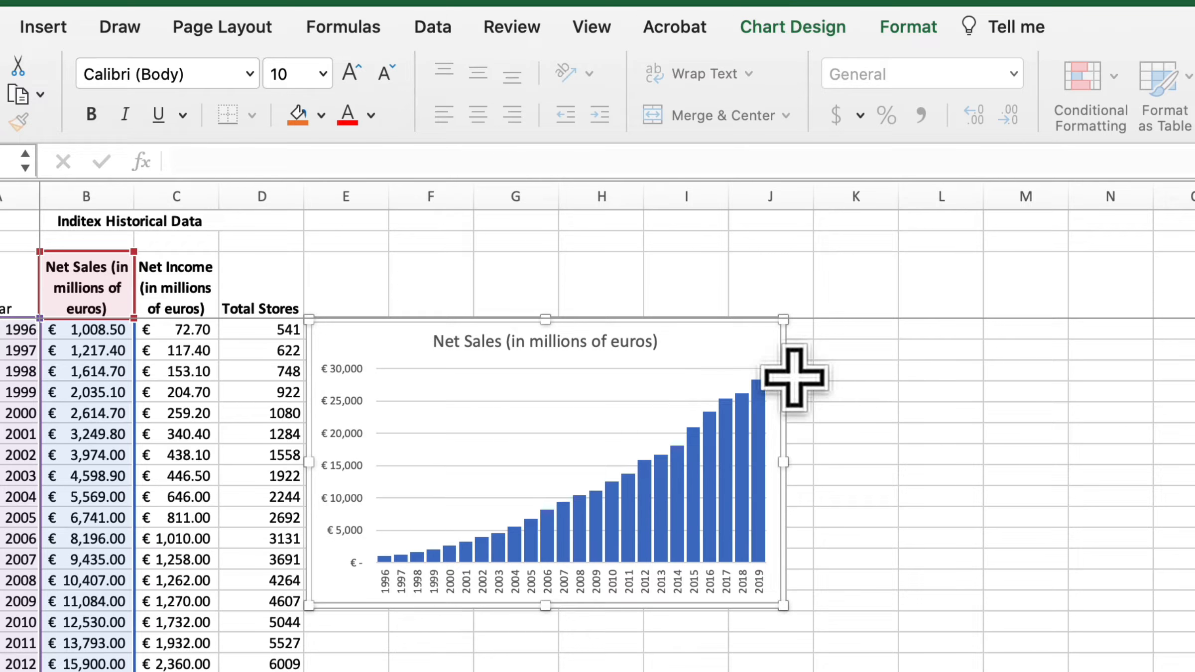
{"action": "key", "text": "super+v"}
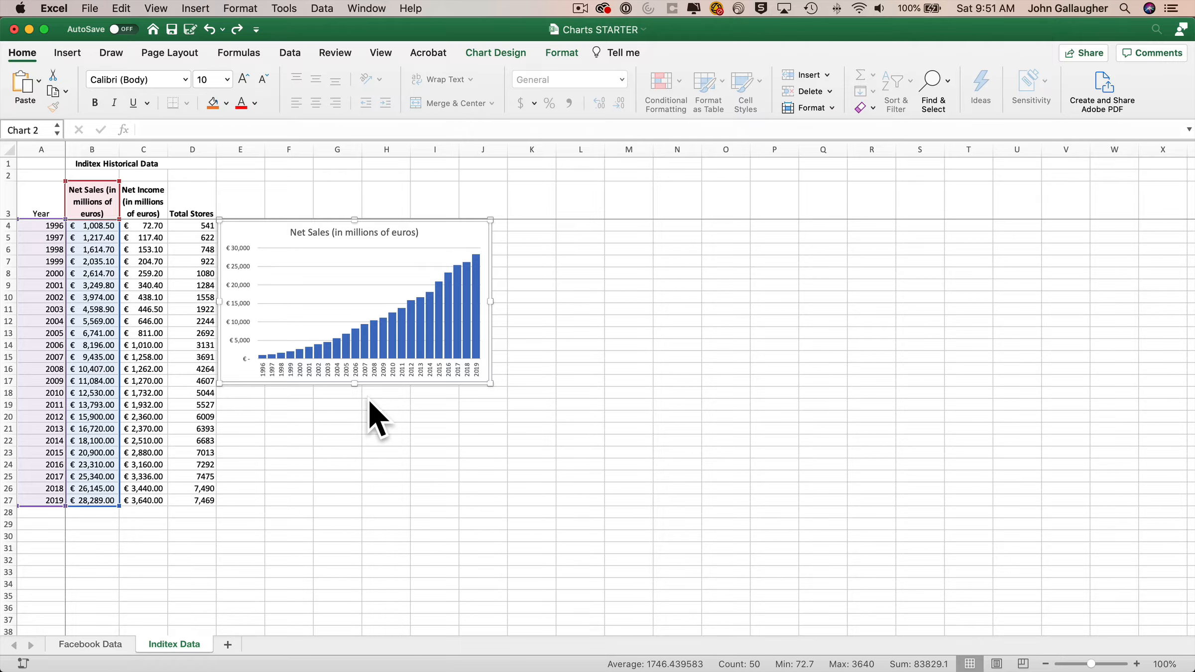
{"action": "left_click", "coordinate": [236, 408]}
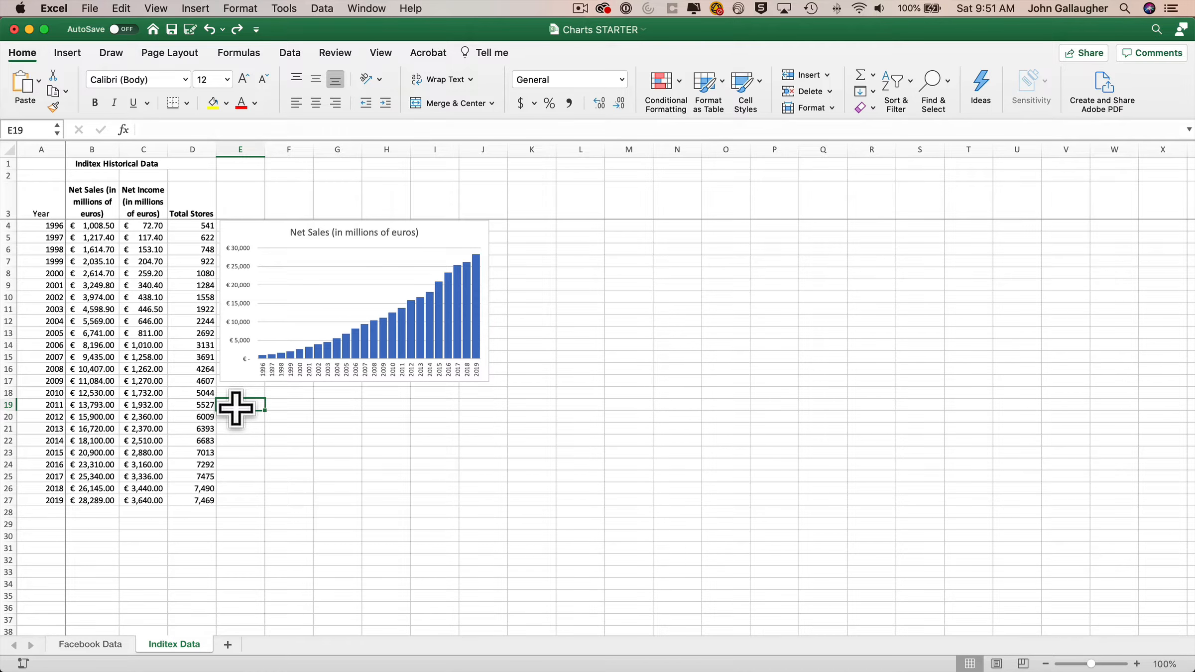
{"action": "key", "text": "super+v"}
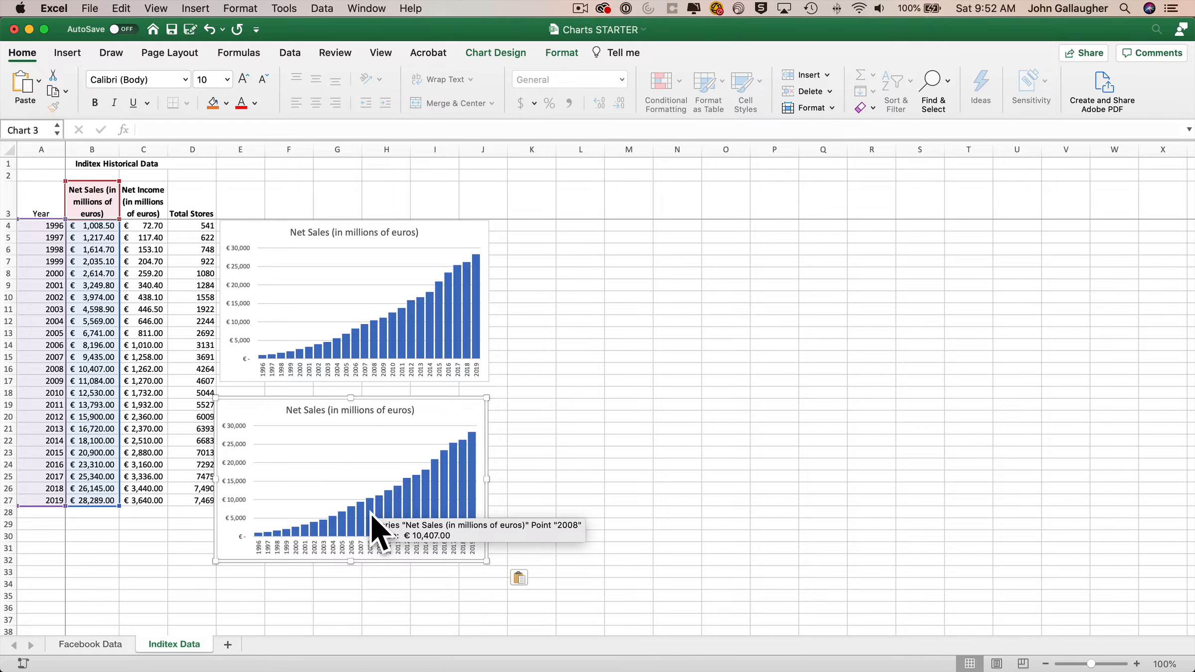
Shift the duplicate chart's series values from the Net Sales column to the Net Income values in C4:C27
{"action": "left_click", "coordinate": [371, 514]}
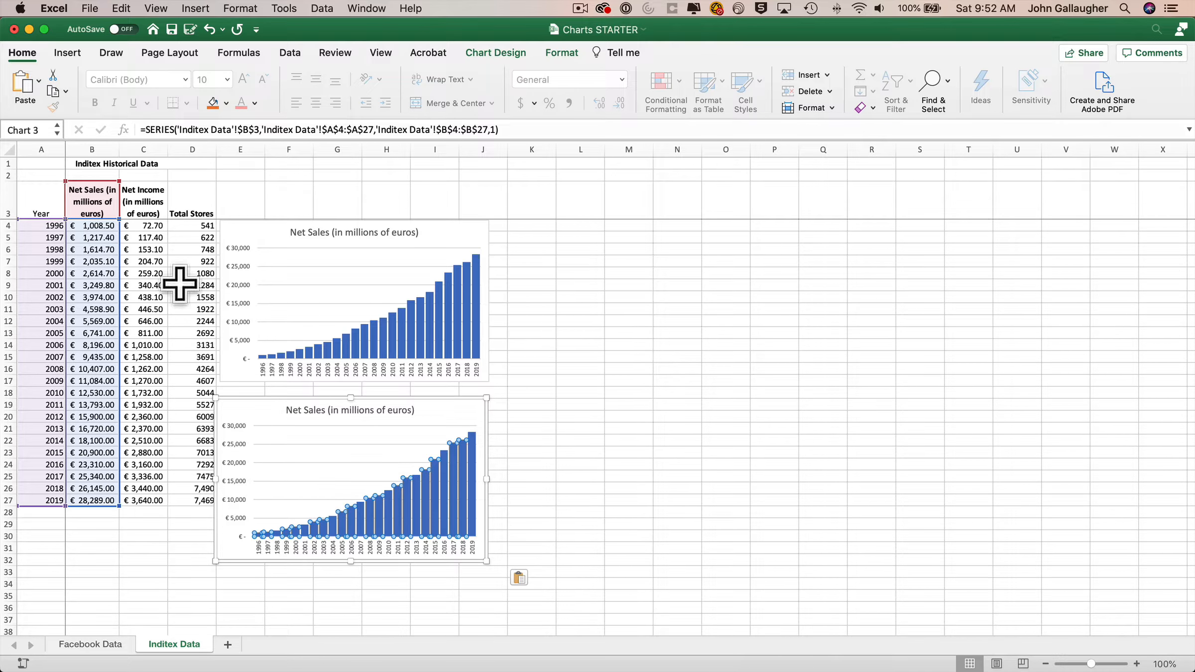
{"action": "mouse_move", "coordinate": [108, 215]}
{"action": "left_mouse_down"}
{"action": "mouse_move", "coordinate": [139, 229]}
{"action": "mouse_move", "coordinate": [106, 220]}
{"action": "left_mouse_up"}
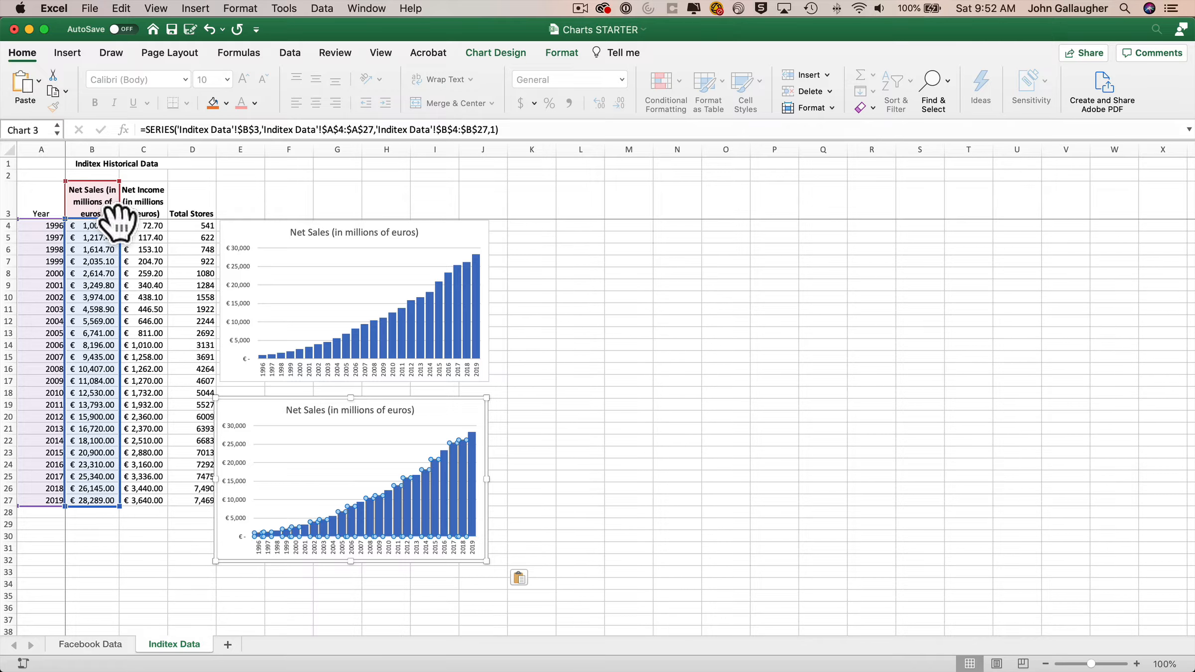
{"action": "left_click_drag", "start_coordinate": [119, 220], "coordinate": [143, 225]}
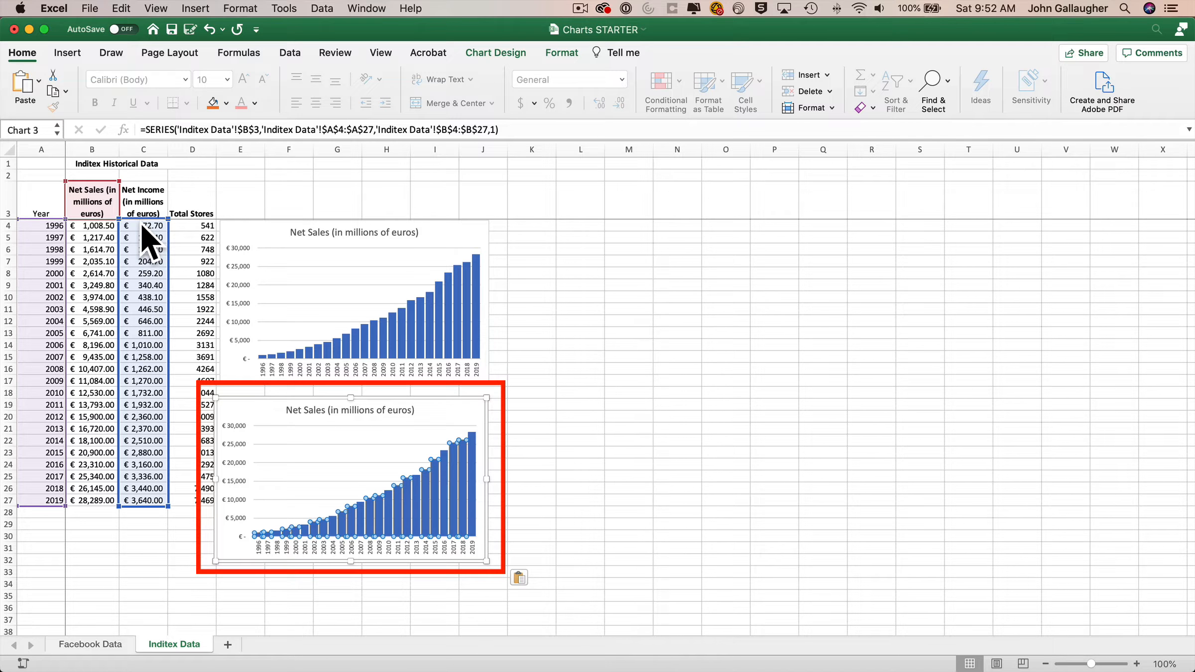
{"action": "left_click_drag", "start_coordinate": [142, 225], "coordinate": [143, 226]}
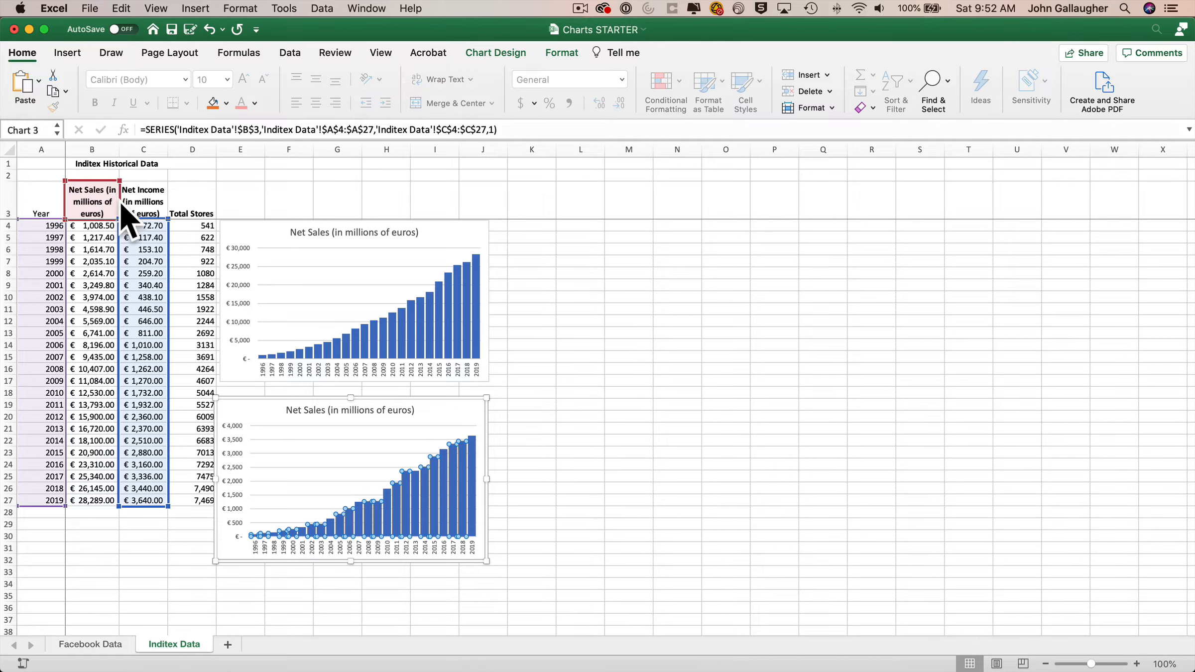
Point the duplicate chart's series name to the Net Income header in C3
{"action": "left_click_drag", "start_coordinate": [119, 198], "coordinate": [142, 208]}
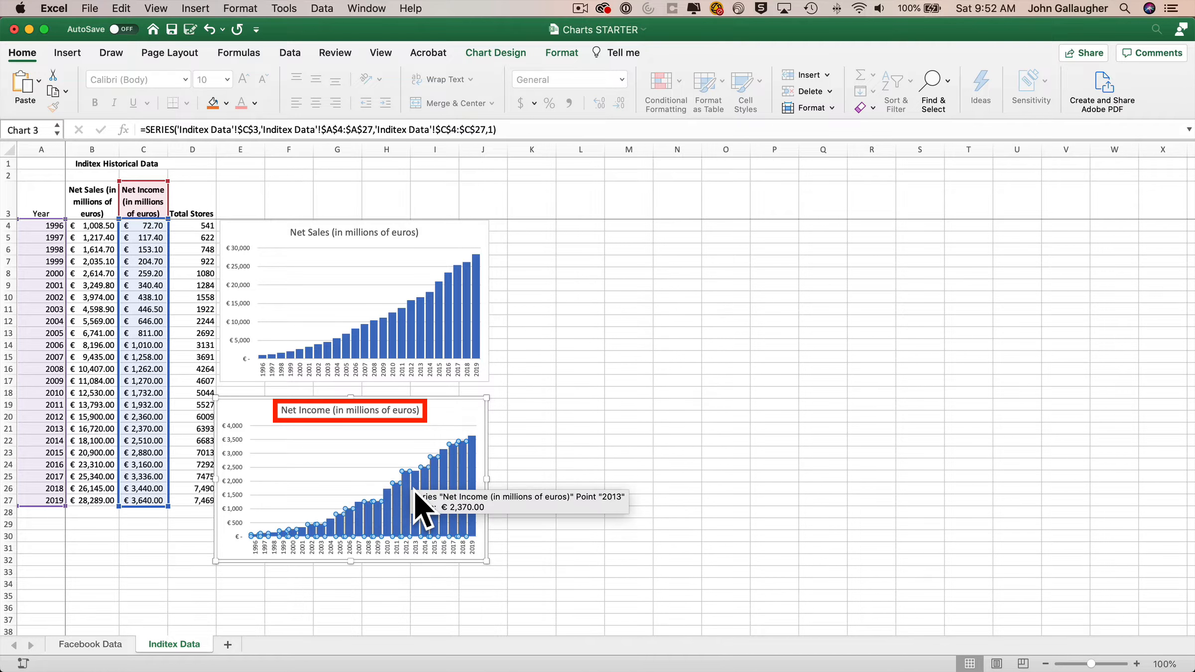
Paste another copy of the Net Sales chart at cell E33 and shift its series name and values to the Total Stores column
{"action": "left_click", "coordinate": [237, 585]}
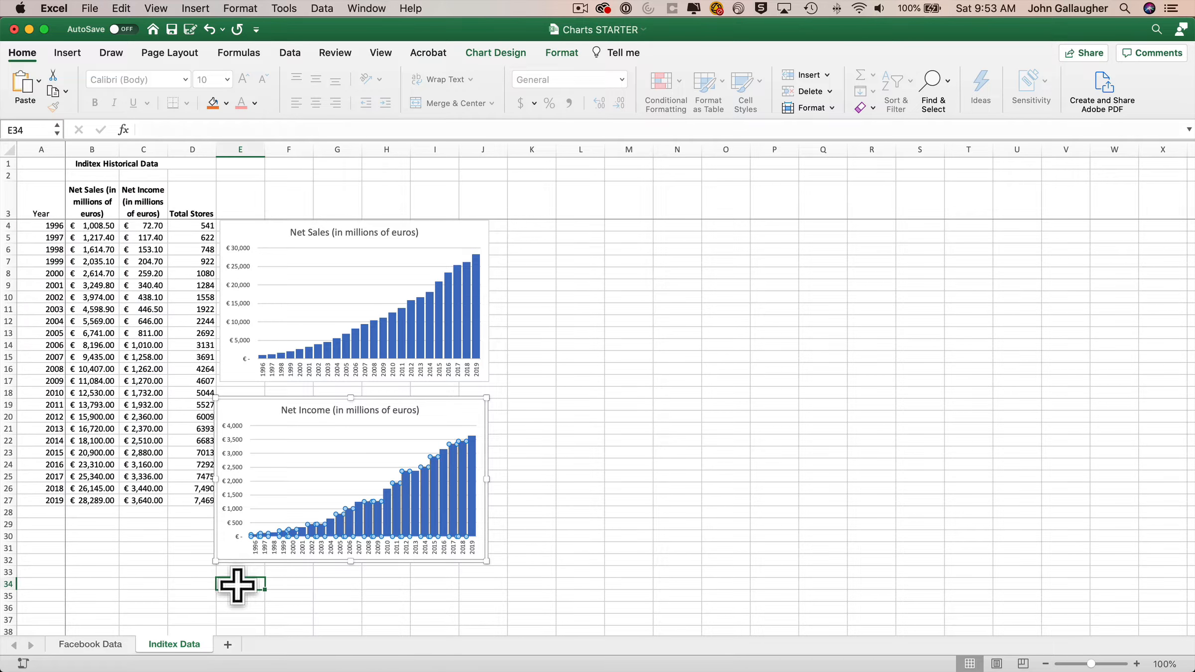
{"action": "left_click", "coordinate": [243, 570]}
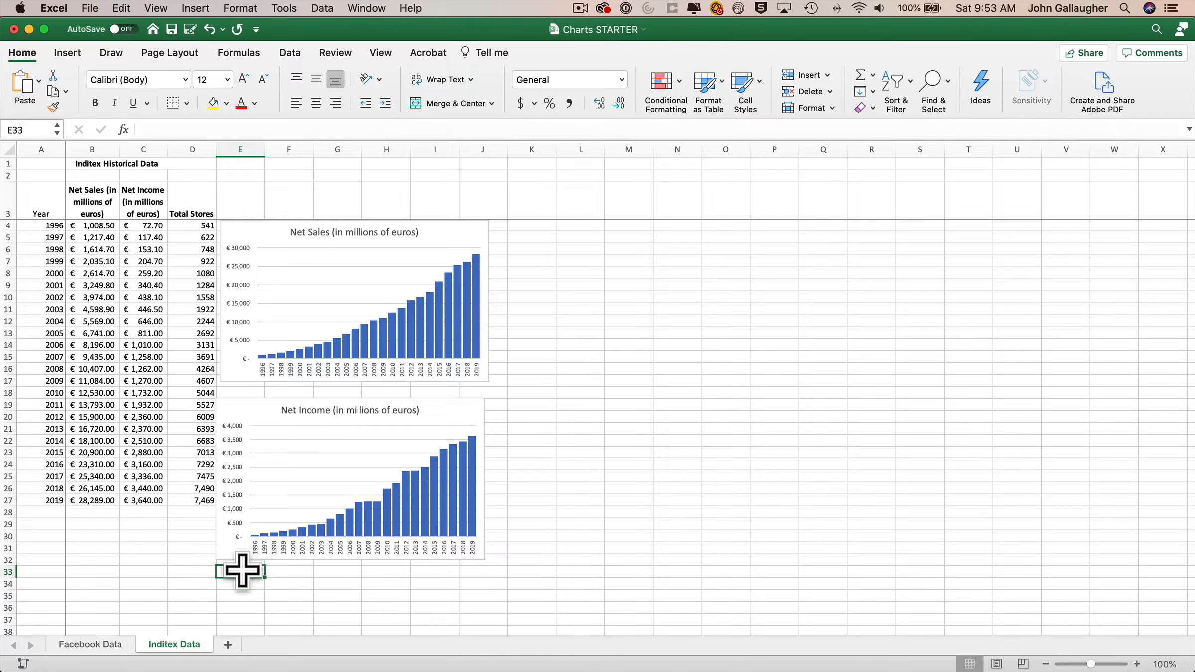
{"action": "key", "text": "super+v"}
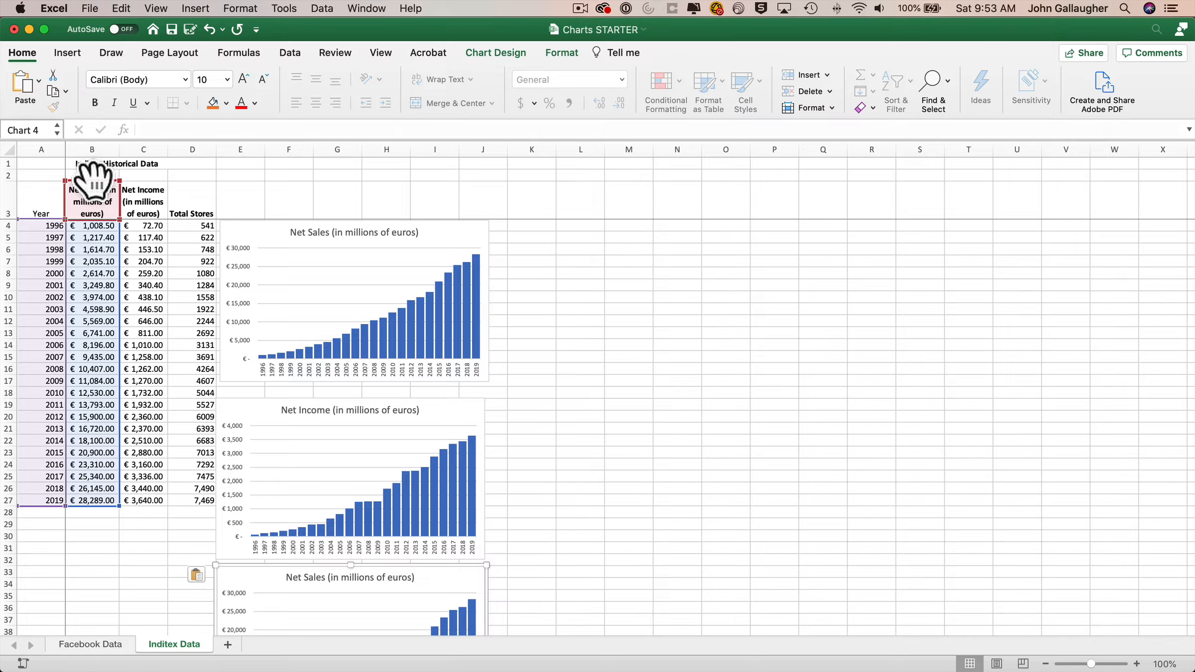
{"action": "left_click_drag", "start_coordinate": [94, 182], "coordinate": [189, 199]}
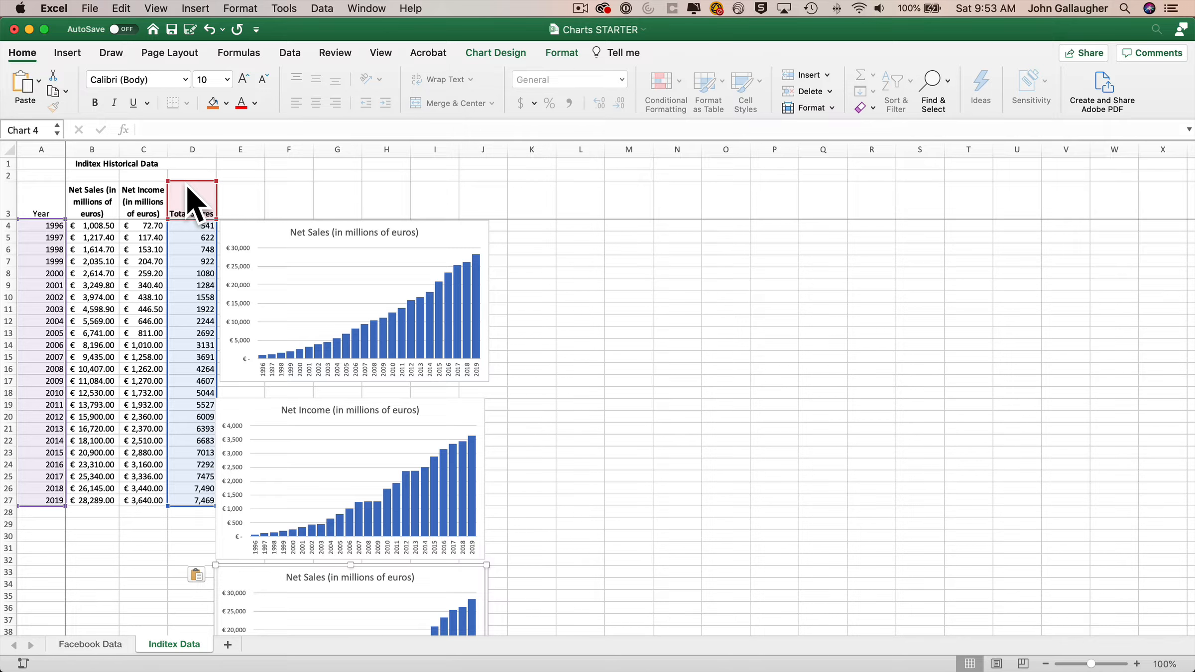
{"action": "left_click_drag", "start_coordinate": [194, 204], "coordinate": [197, 200]}
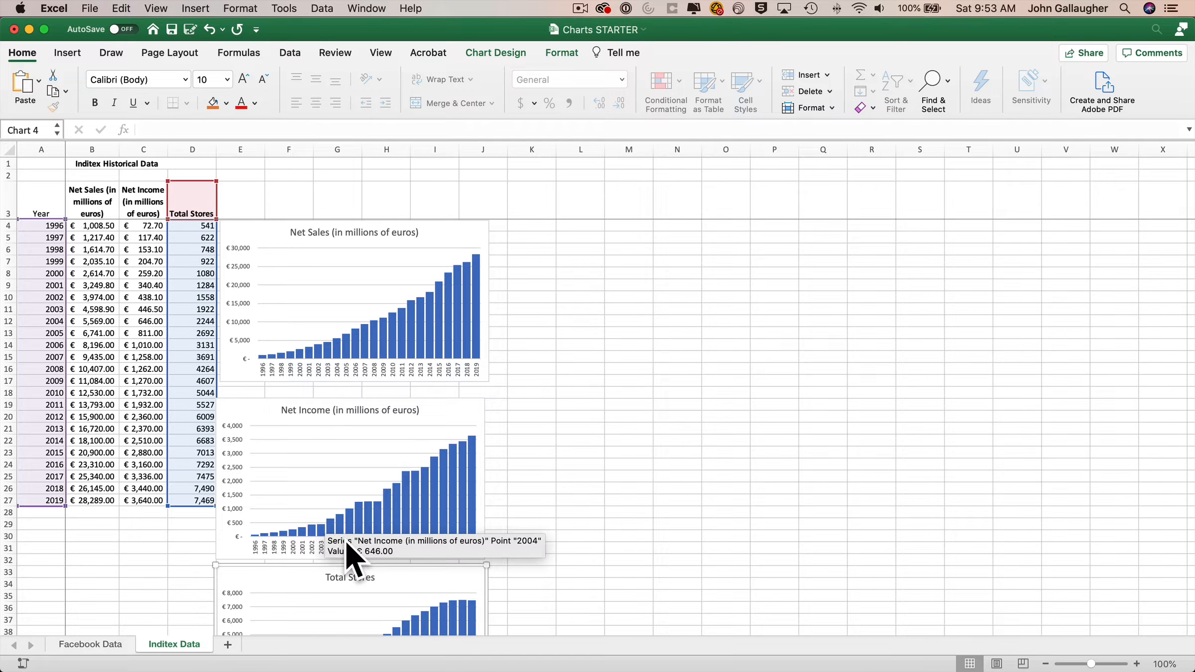
Set the number category of the Total Stores chart's vertical axis to Number and close the axis formatting options
{"action": "scroll", "coordinate": [538, 516], "scroll_direction": "down", "scroll_amount": 5}
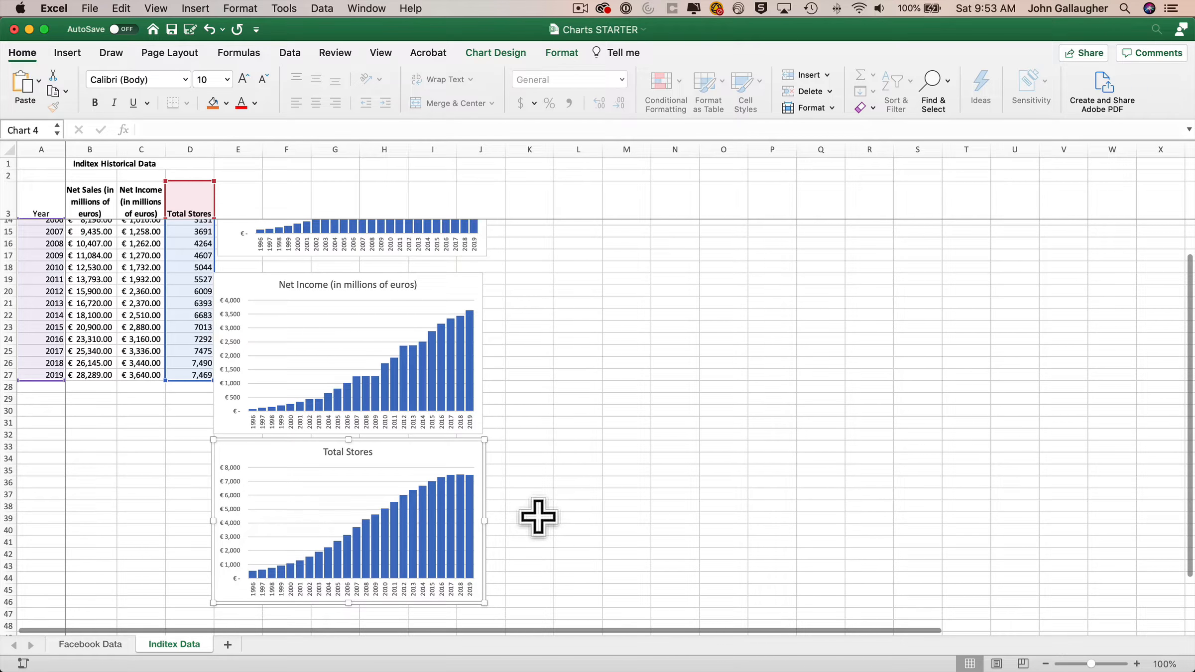
{"action": "scroll", "coordinate": [533, 515], "scroll_direction": "up", "scroll_amount": 5}
{"action": "scroll", "coordinate": [387, 568], "scroll_direction": "down", "scroll_amount": 5}
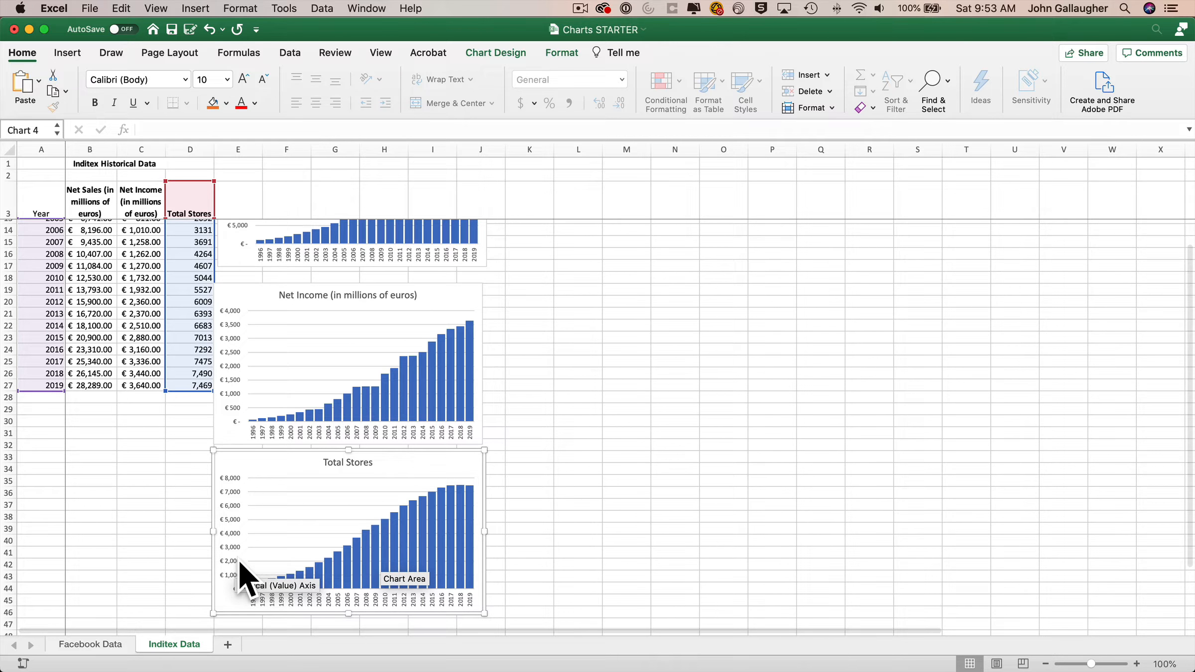
{"action": "scroll", "coordinate": [239, 573], "scroll_direction": "up", "scroll_amount": 5}
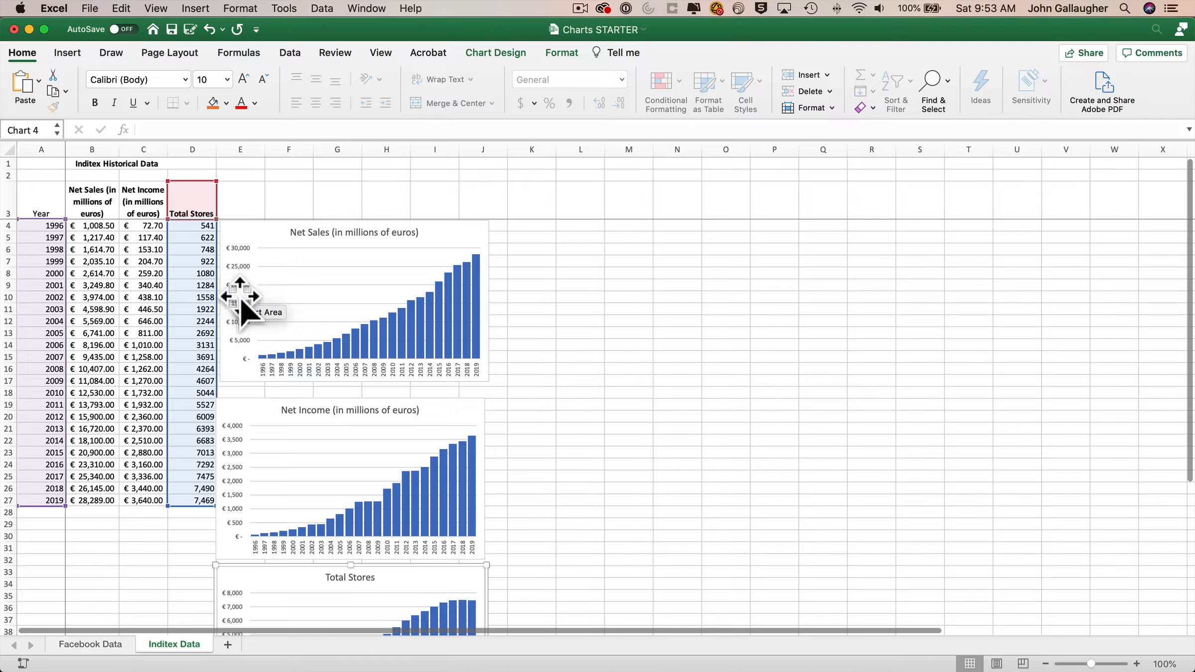
{"action": "scroll", "coordinate": [506, 435], "scroll_direction": "down", "scroll_amount": 6}
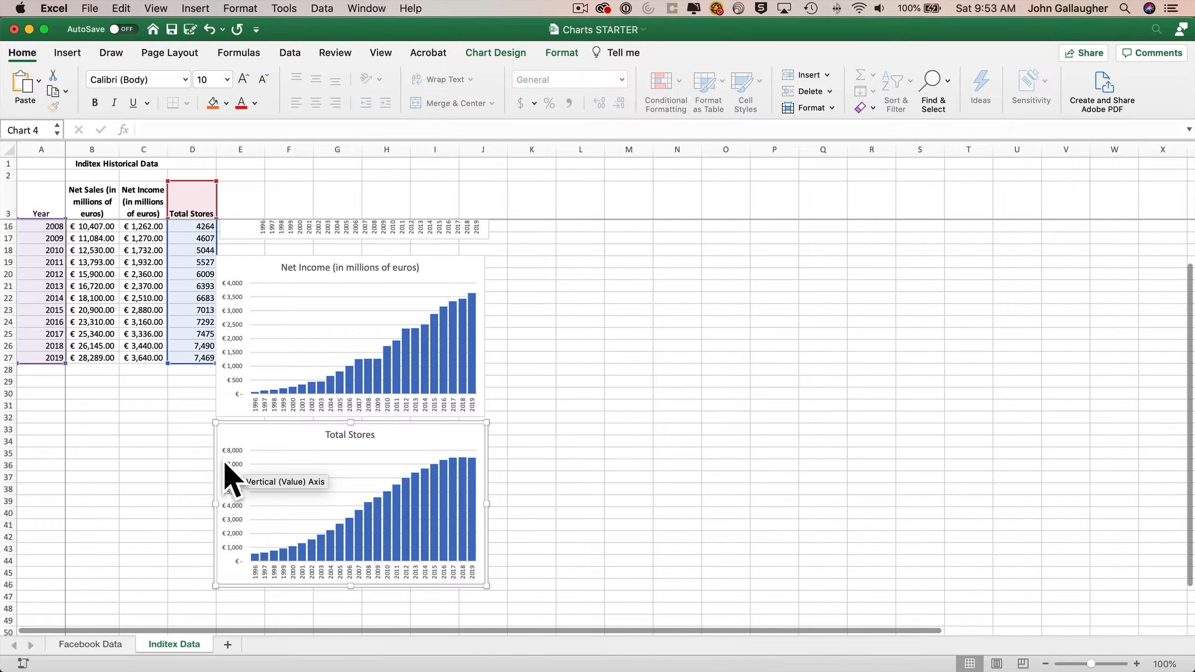
{"action": "left_click", "coordinate": [225, 463]}
{"action": "right_click", "coordinate": [225, 463]}
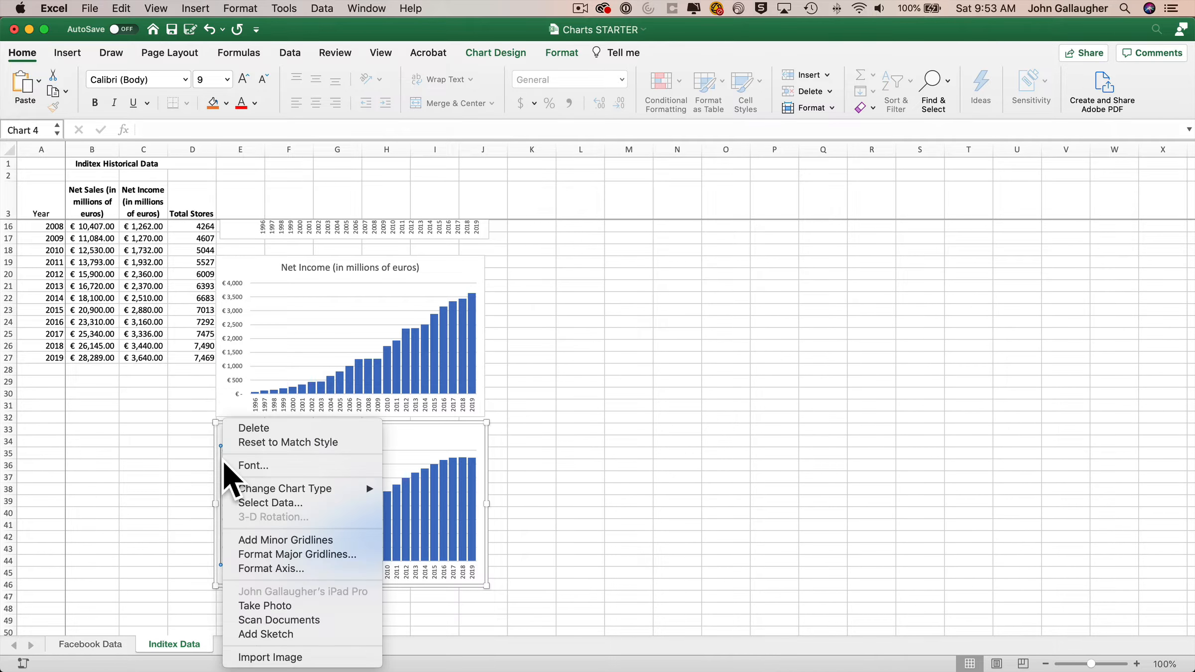
{"action": "left_click", "coordinate": [294, 568]}
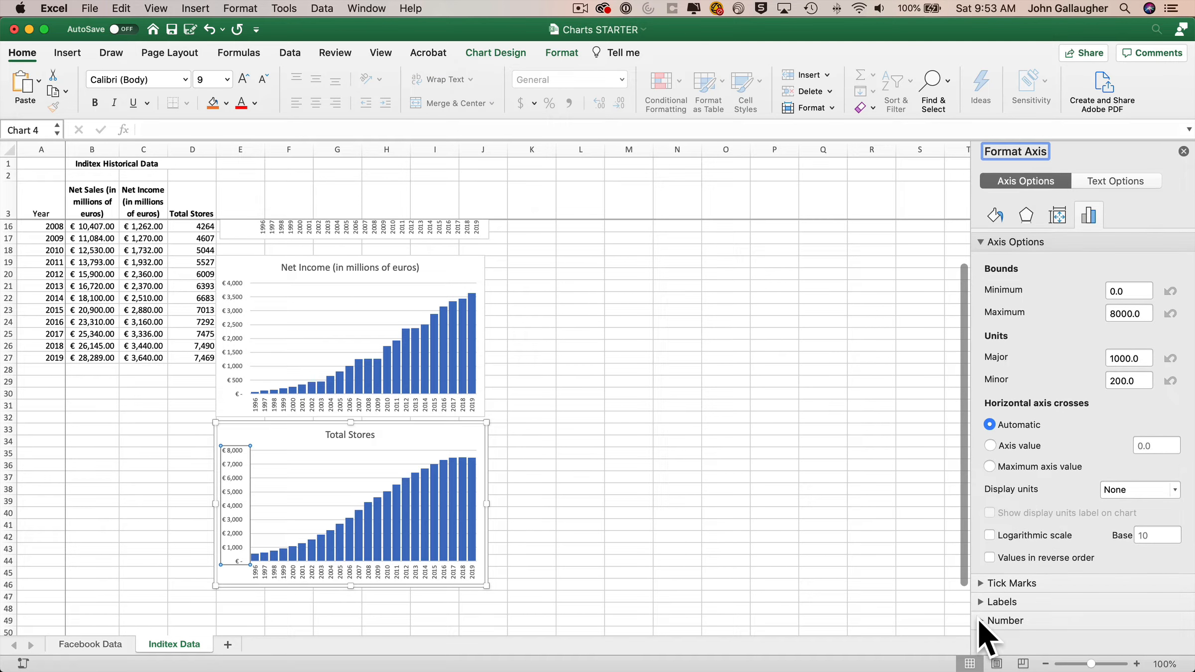
{"action": "left_click", "coordinate": [980, 621]}
{"action": "scroll", "coordinate": [1044, 539], "scroll_direction": "down", "scroll_amount": 2}
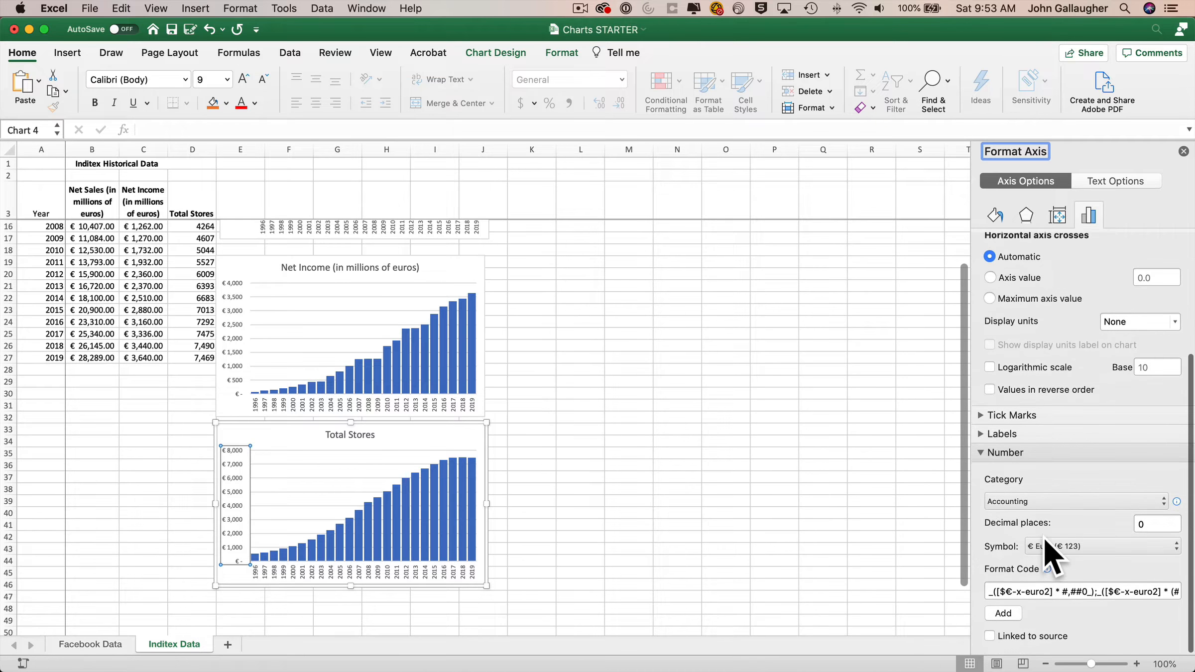
{"action": "left_click", "coordinate": [1075, 502]}
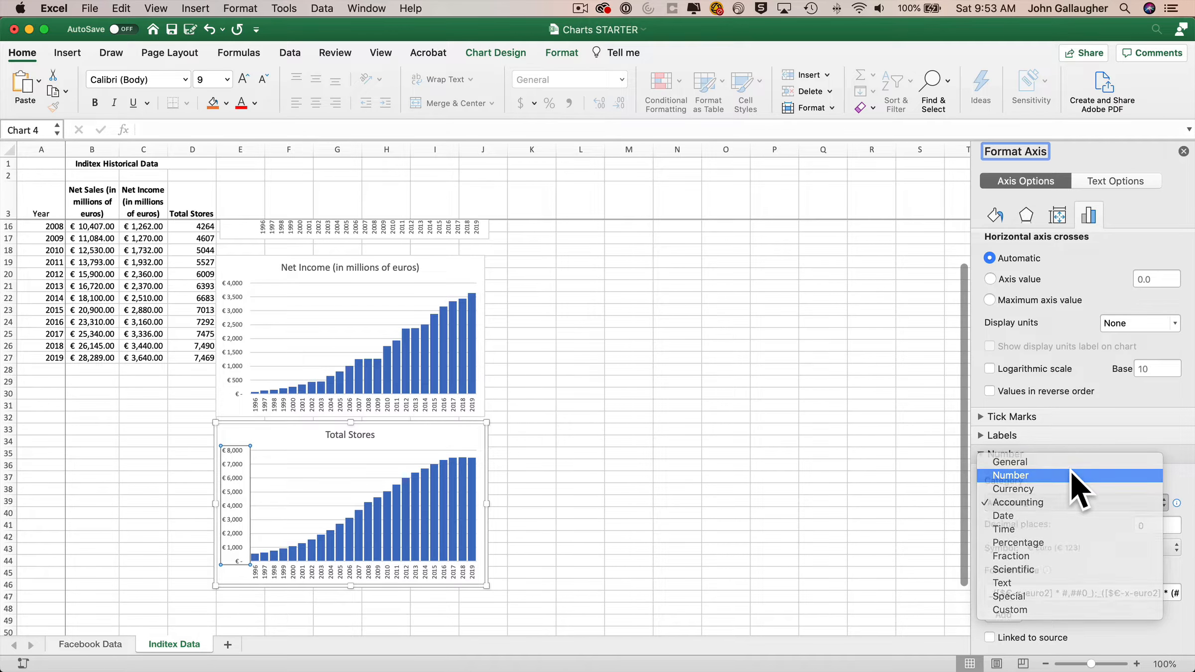
{"action": "left_click", "coordinate": [1071, 474]}
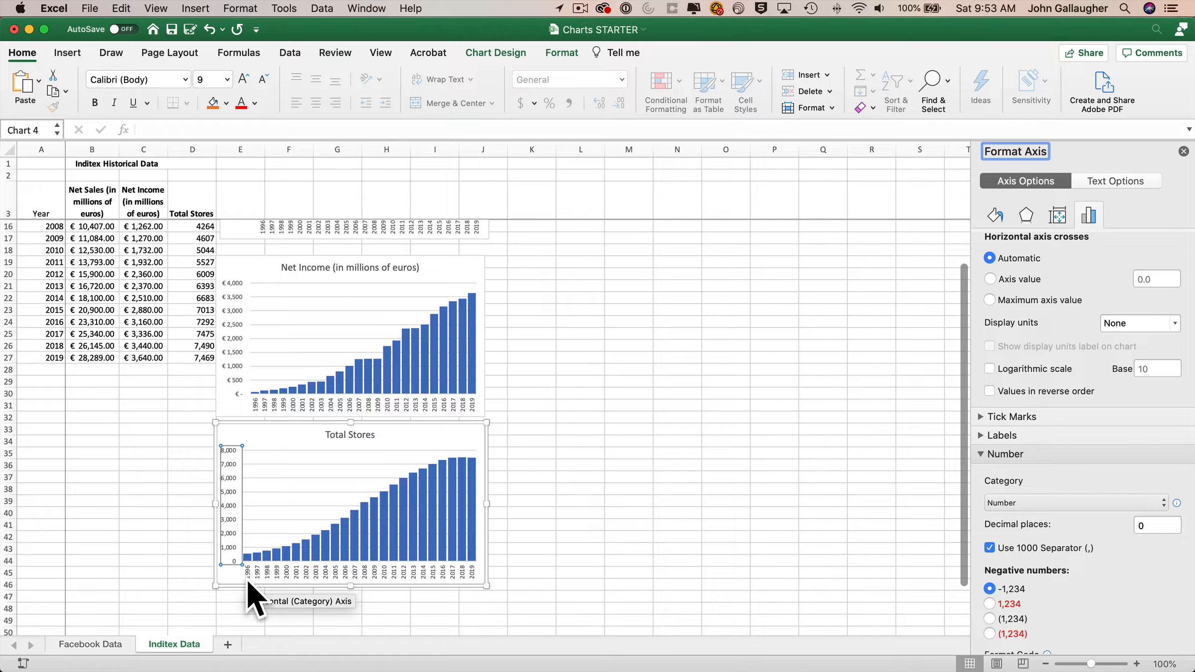
{"action": "left_click", "coordinate": [1182, 151]}
Insert the recommended Line chart from the full data range A3:D27
{"action": "scroll", "coordinate": [491, 366], "scroll_direction": "up", "scroll_amount": 5}
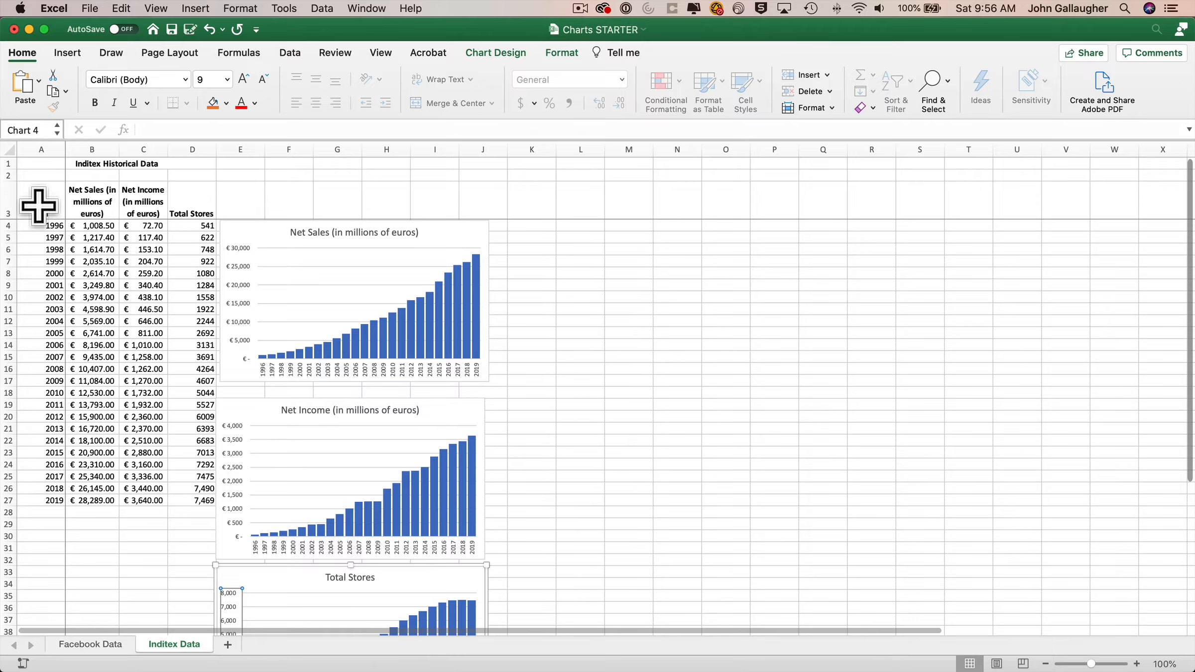
{"action": "left_click", "coordinate": [35, 200]}
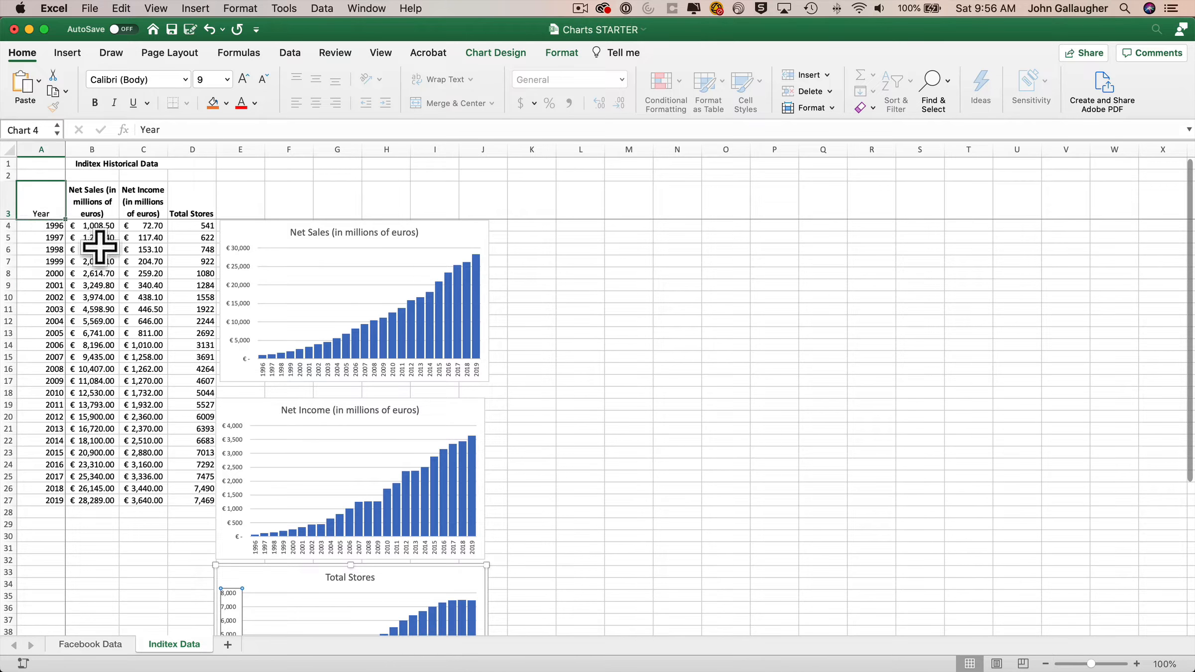
{"action": "left_click_drag", "start_coordinate": [100, 247], "coordinate": [191, 500]}
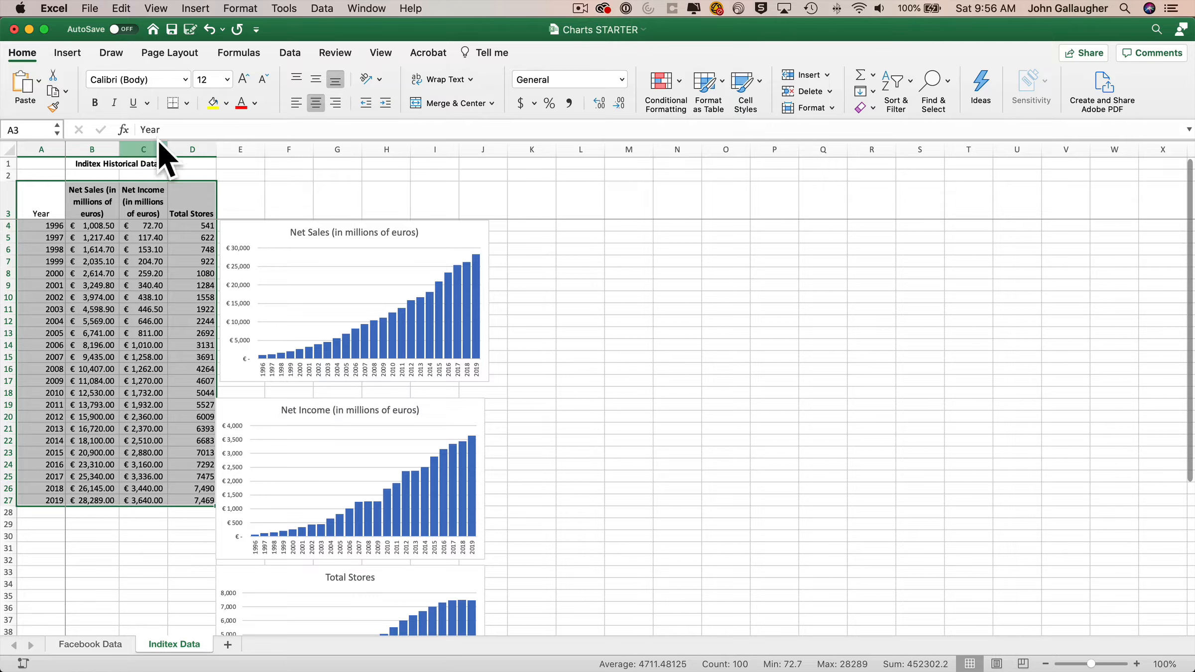
{"action": "left_click", "coordinate": [67, 52]}
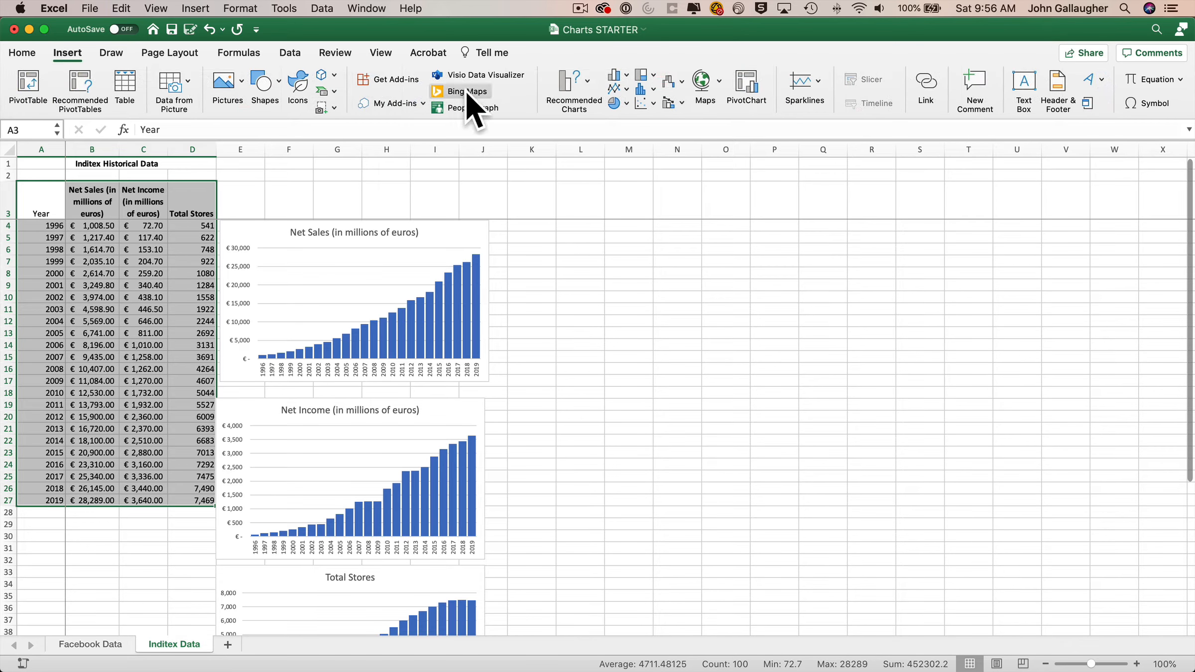
{"action": "left_click", "coordinate": [589, 91]}
{"action": "scroll", "coordinate": [590, 283], "scroll_direction": "down", "scroll_amount": 5}
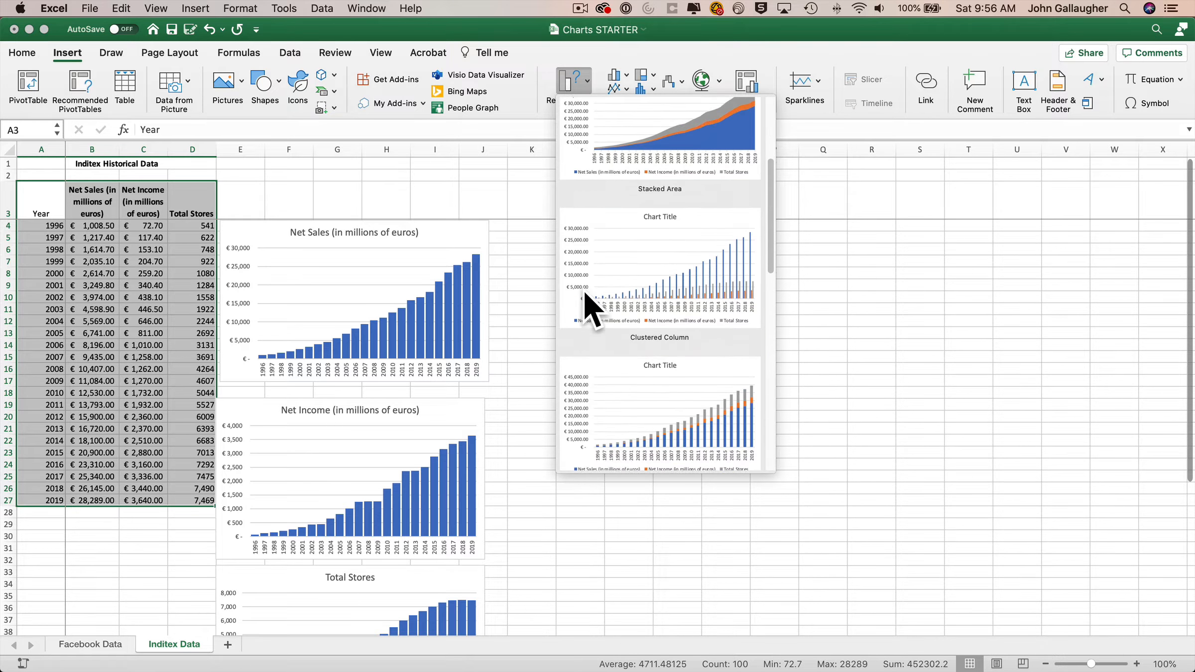
{"action": "scroll", "coordinate": [584, 304], "scroll_direction": "up", "scroll_amount": 10}
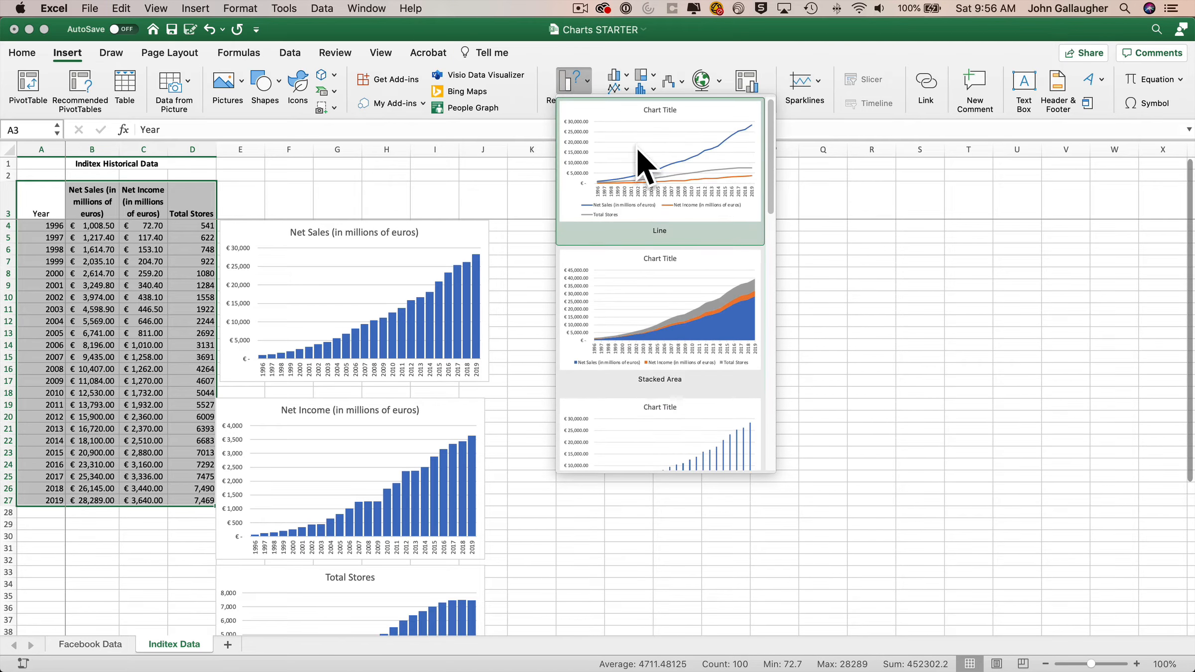
{"action": "left_click", "coordinate": [639, 158]}
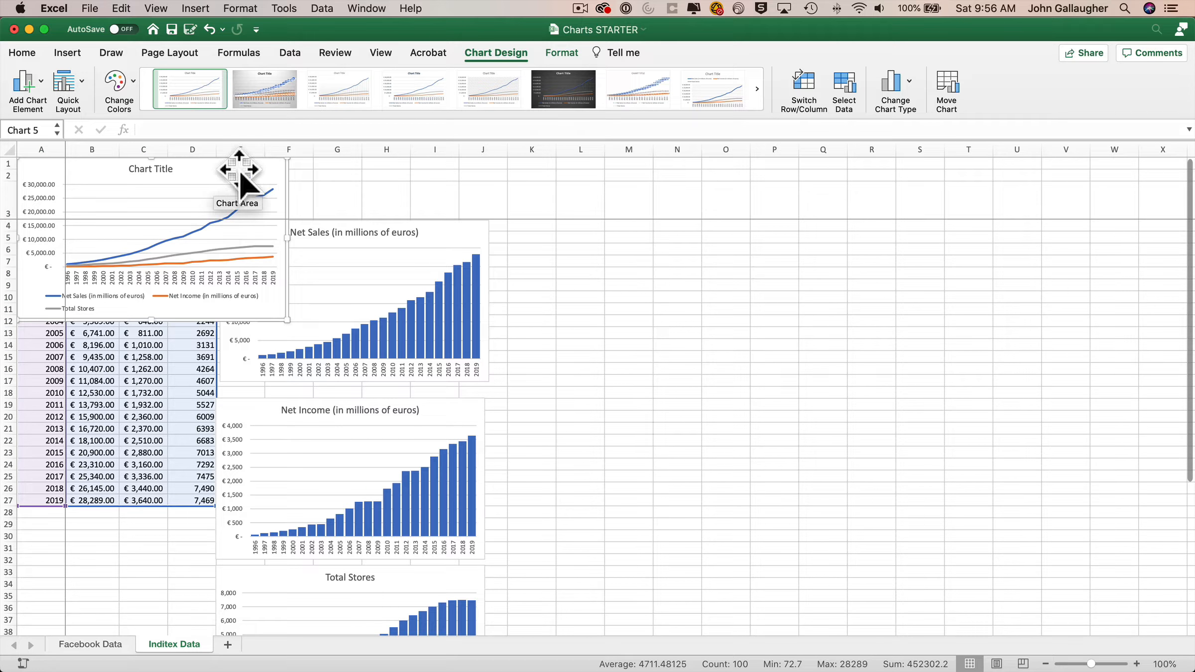
Place the line chart beside the Net Sales chart and enlarge it to reach about column T and row 31
{"action": "left_click_drag", "start_coordinate": [240, 177], "coordinate": [725, 245]}
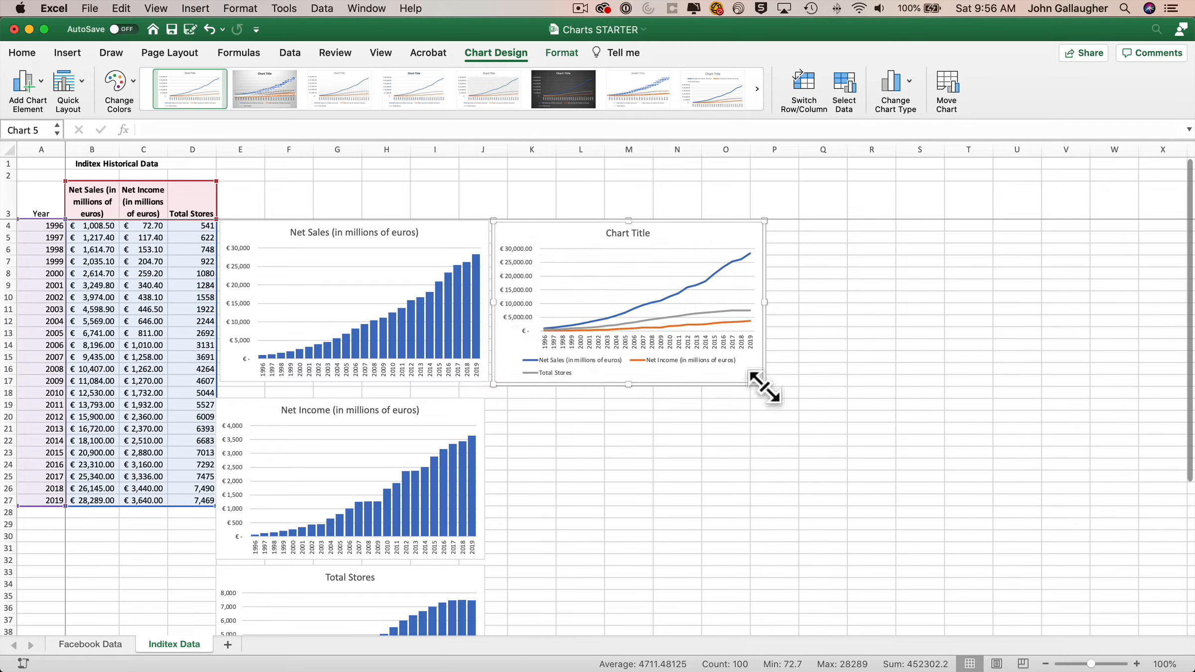
{"action": "left_click_drag", "start_coordinate": [763, 384], "coordinate": [966, 556]}
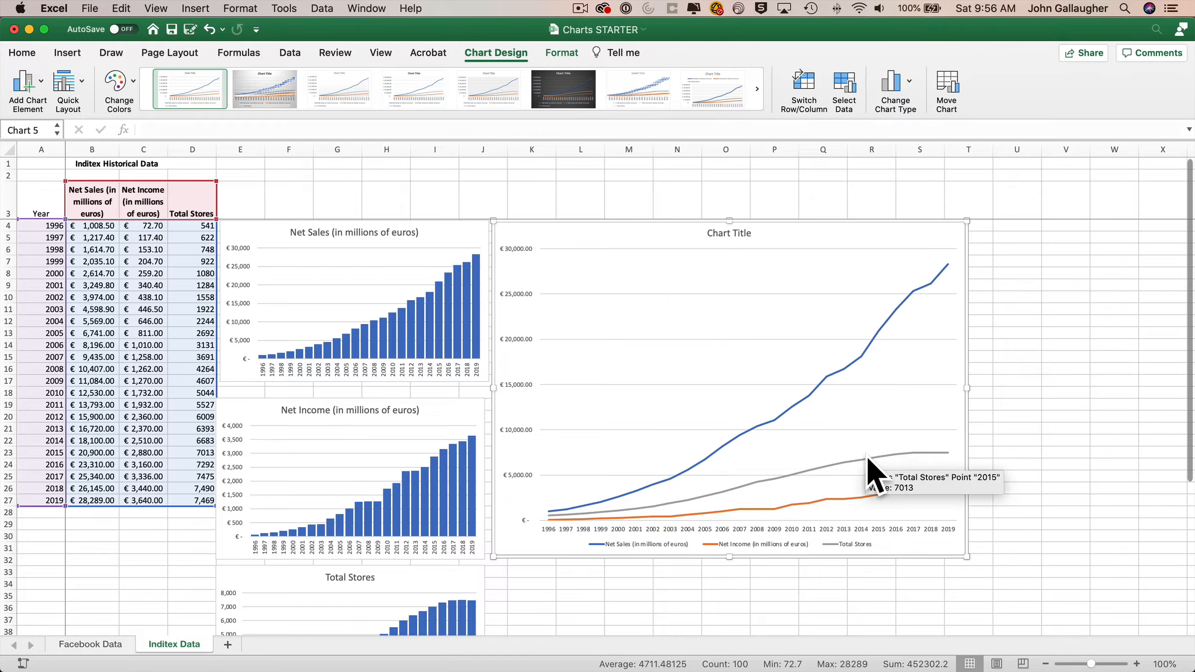
Plot the line chart's Total Stores series on the secondary axis
{"action": "left_click", "coordinate": [870, 455]}
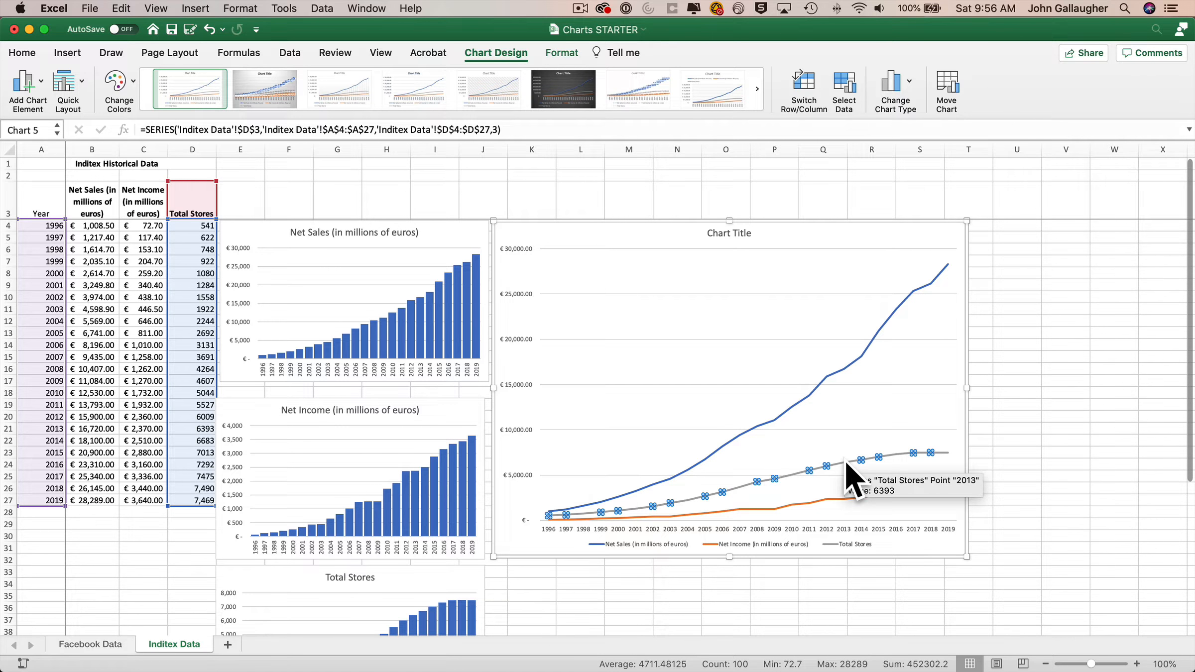
{"action": "right_click", "coordinate": [846, 466]}
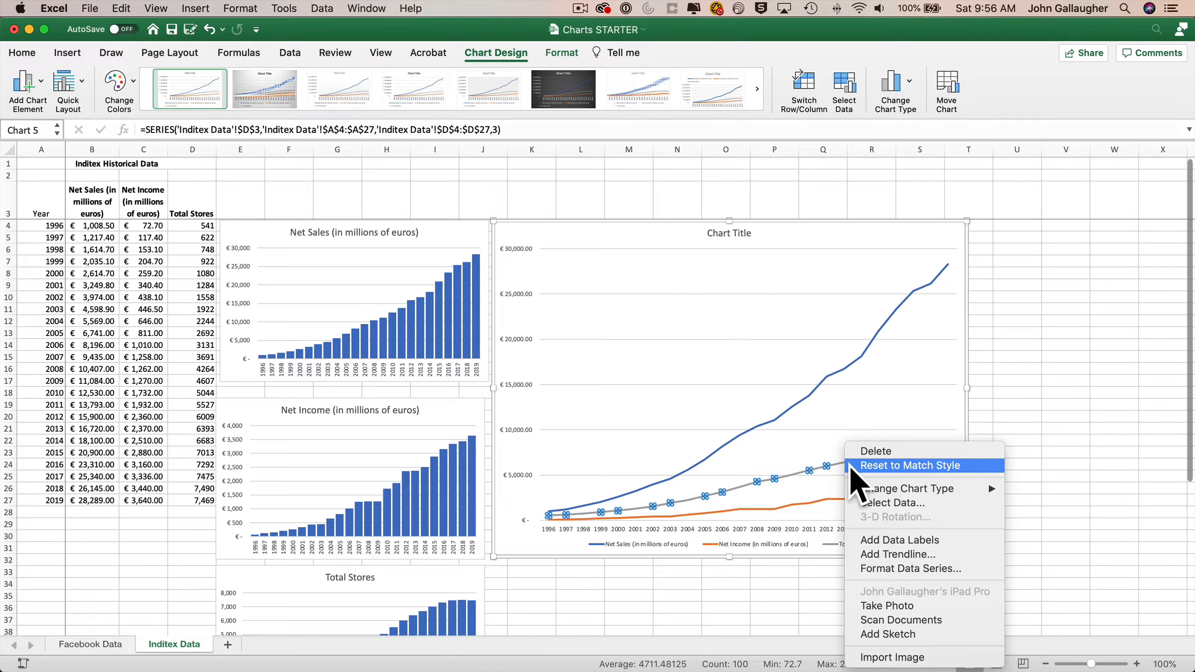
{"action": "left_click", "coordinate": [902, 568]}
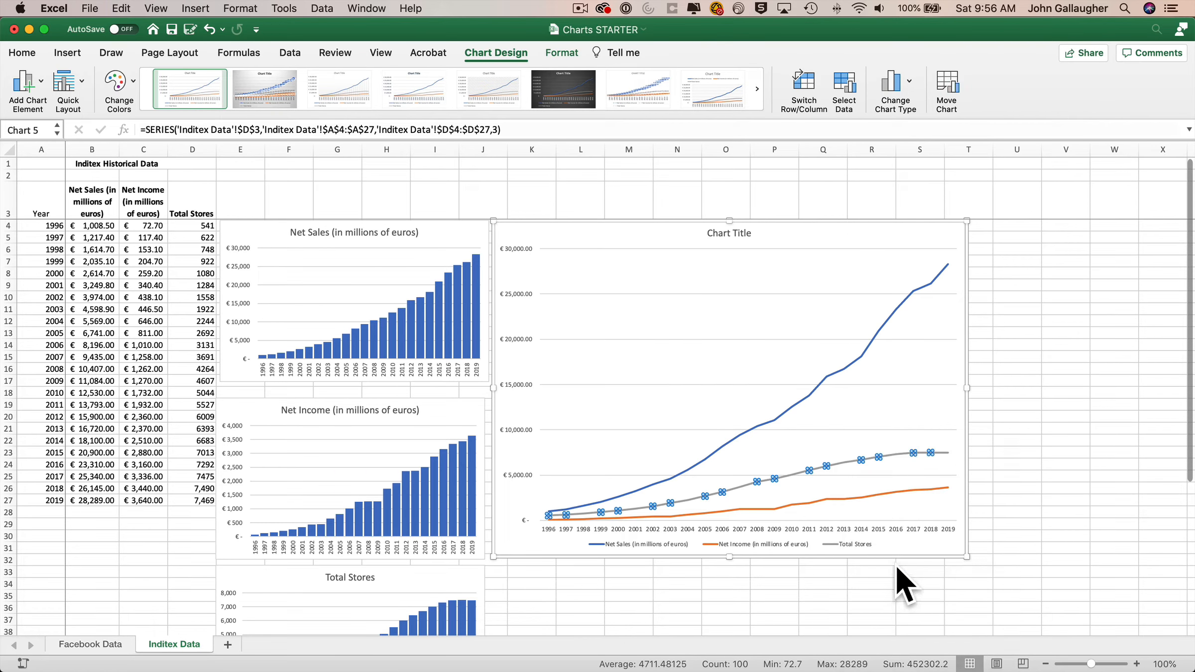
{"action": "scroll", "coordinate": [784, 564], "scroll_direction": "right", "scroll_amount": 5}
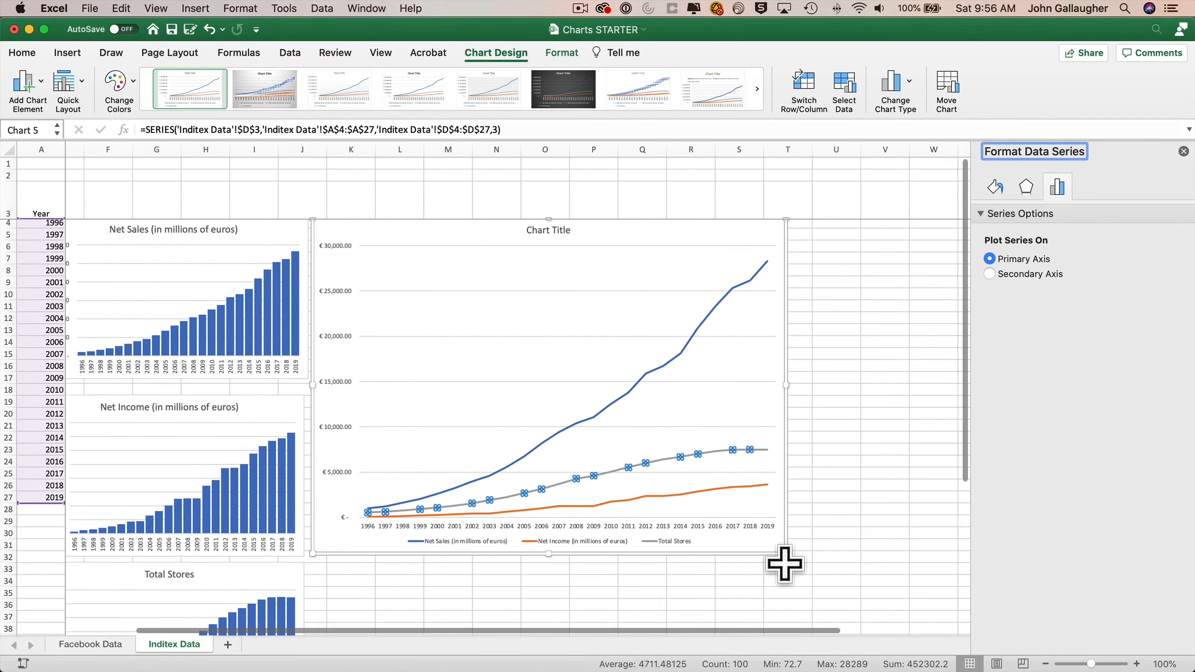
{"action": "left_click", "coordinate": [1024, 274]}
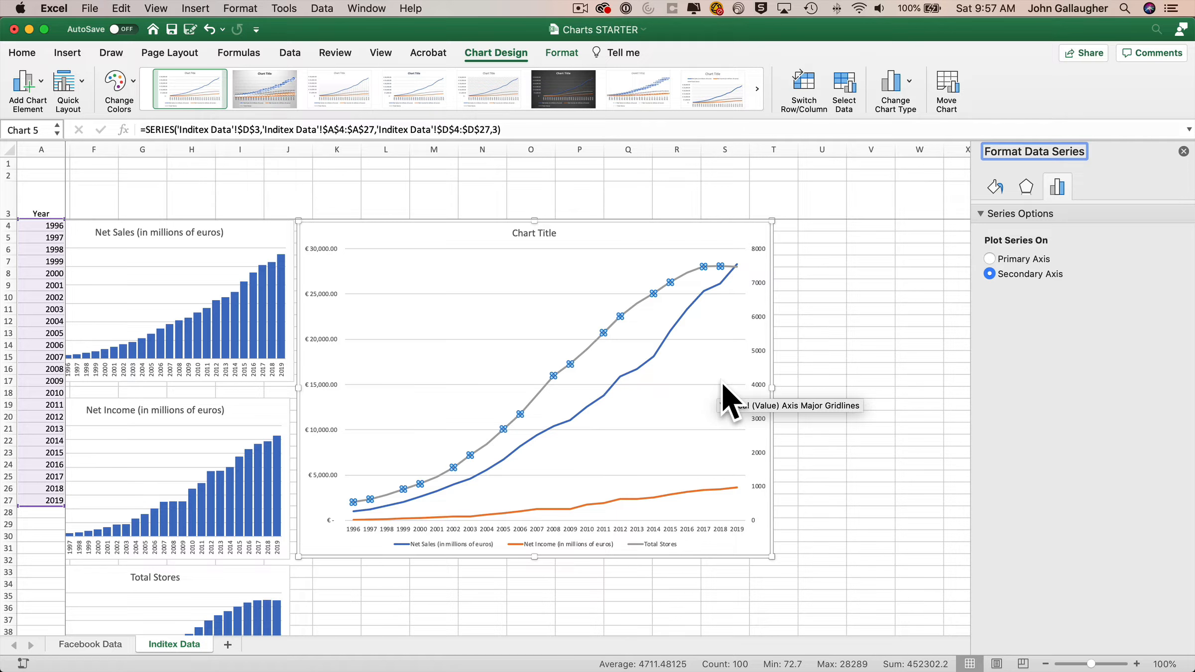
Try the Histogram chart type on the line chart and undo the change
{"action": "left_click", "coordinate": [70, 54]}
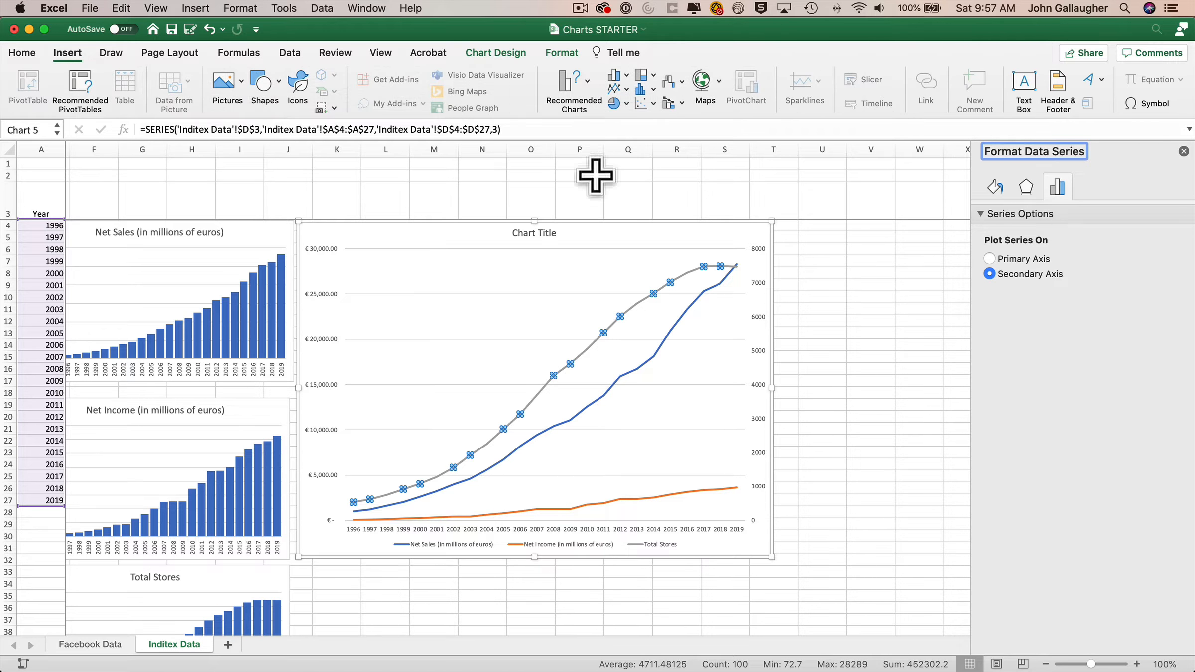
{"action": "left_click", "coordinate": [647, 90]}
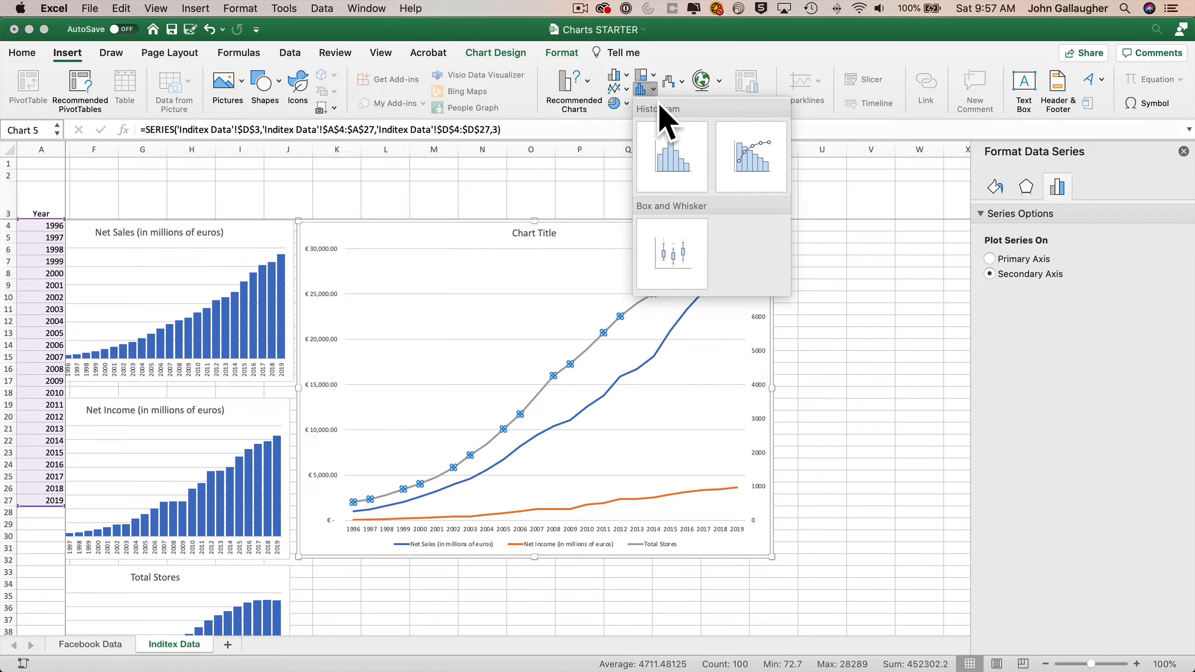
{"action": "left_click", "coordinate": [669, 154]}
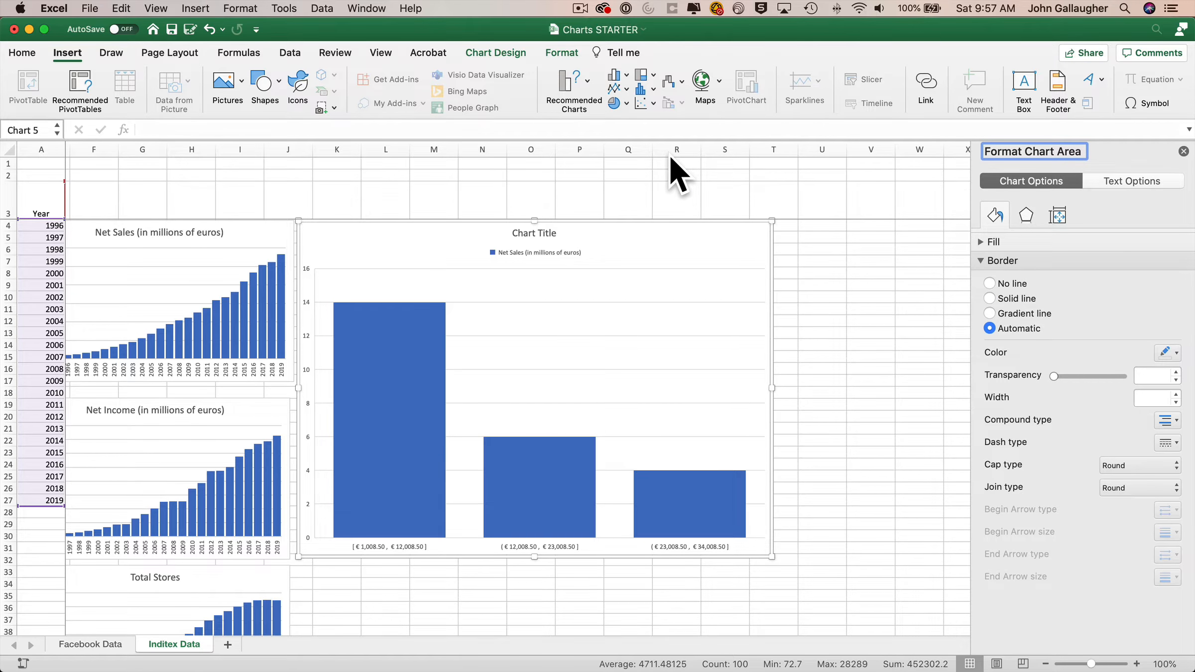
{"action": "key", "text": "super+z"}
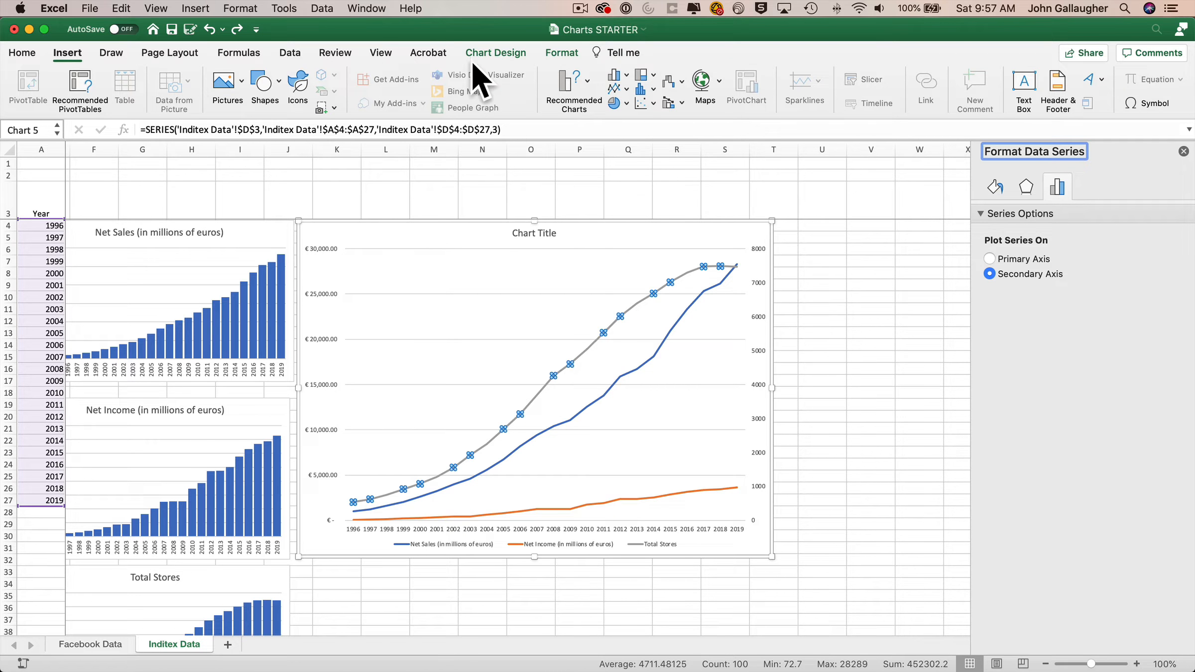
Change the combined chart's Total Stores series to a 2-D clustered column type, keeping the other series as lines
{"action": "left_click", "coordinate": [498, 53]}
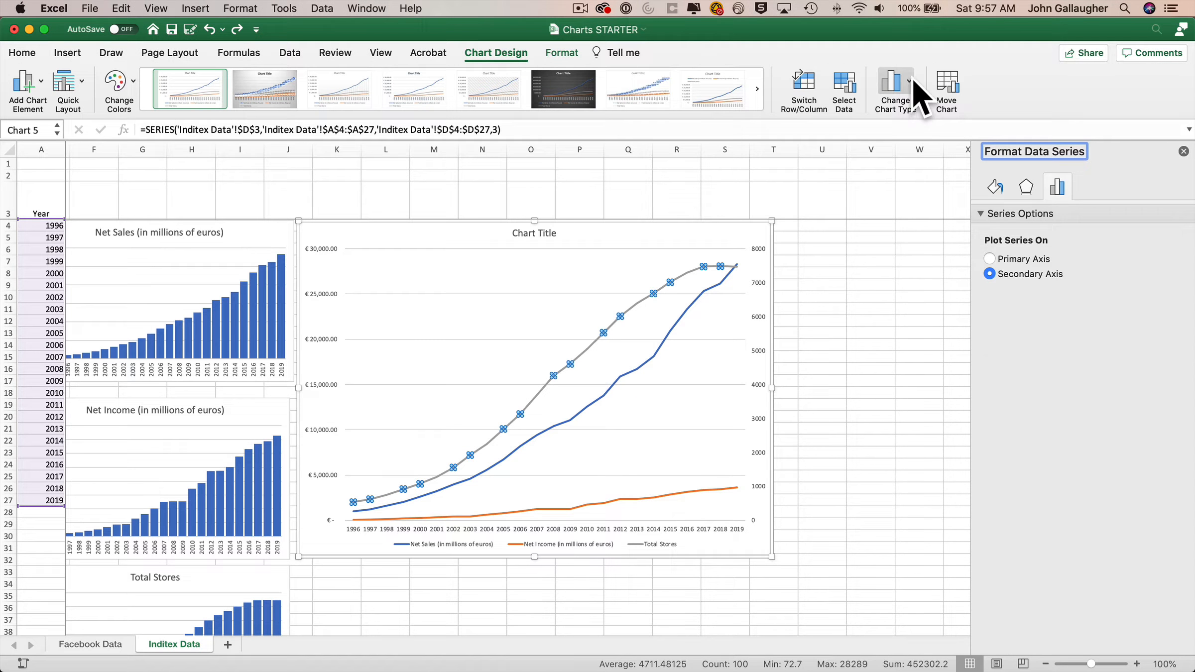
{"action": "left_click", "coordinate": [912, 78]}
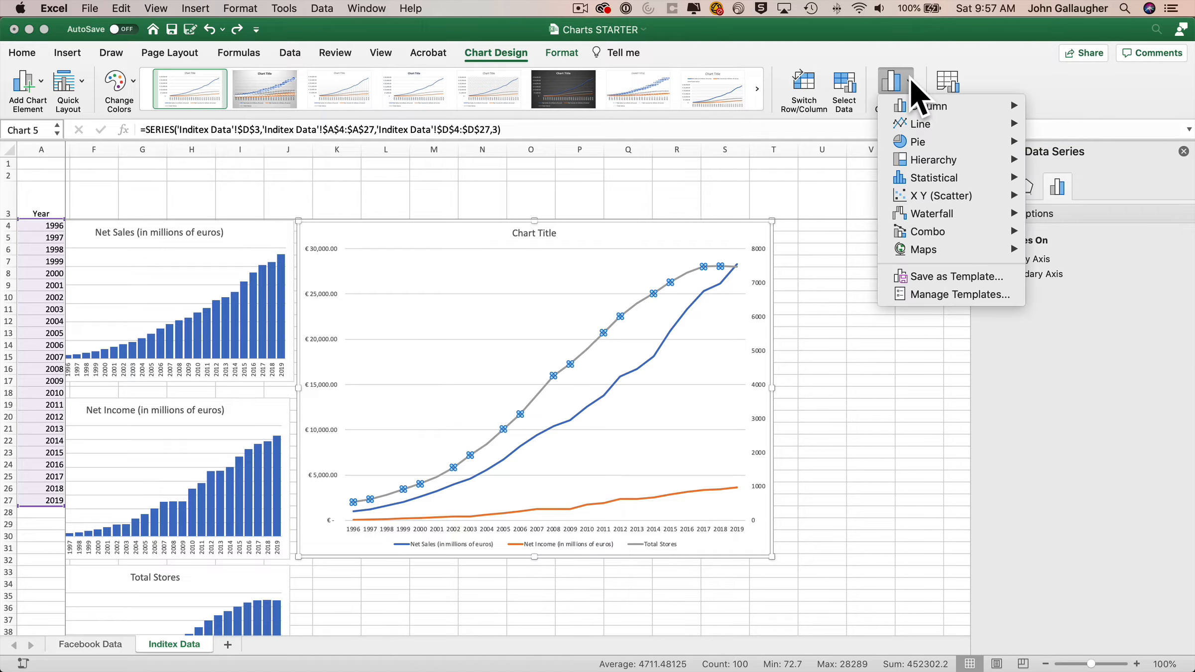
{"action": "mouse_move", "coordinate": [934, 105]}
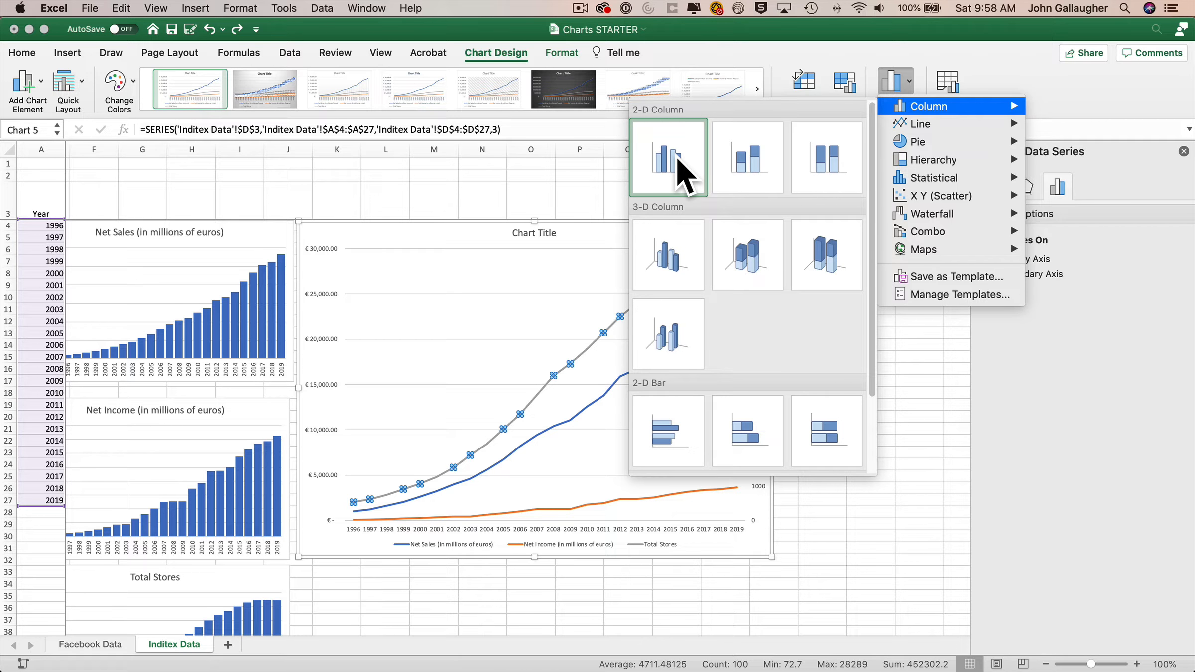
{"action": "left_click", "coordinate": [682, 171]}
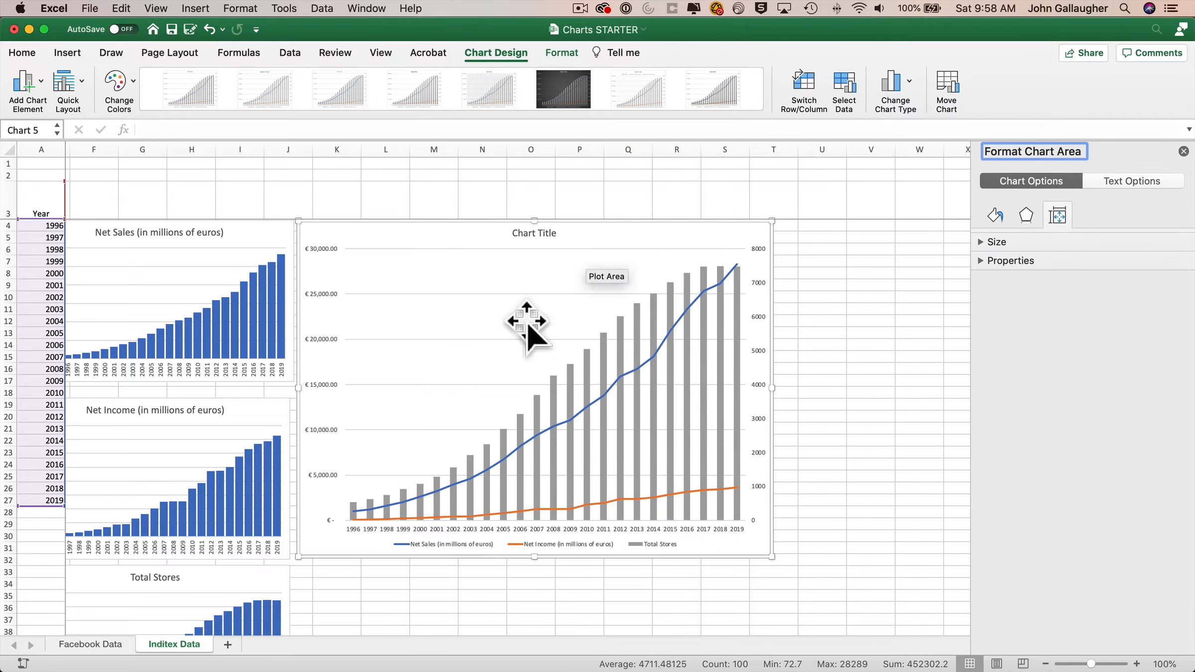
Set the gap width of the Total Stores columns in the combined chart to 20%
{"action": "left_click", "coordinate": [722, 355]}
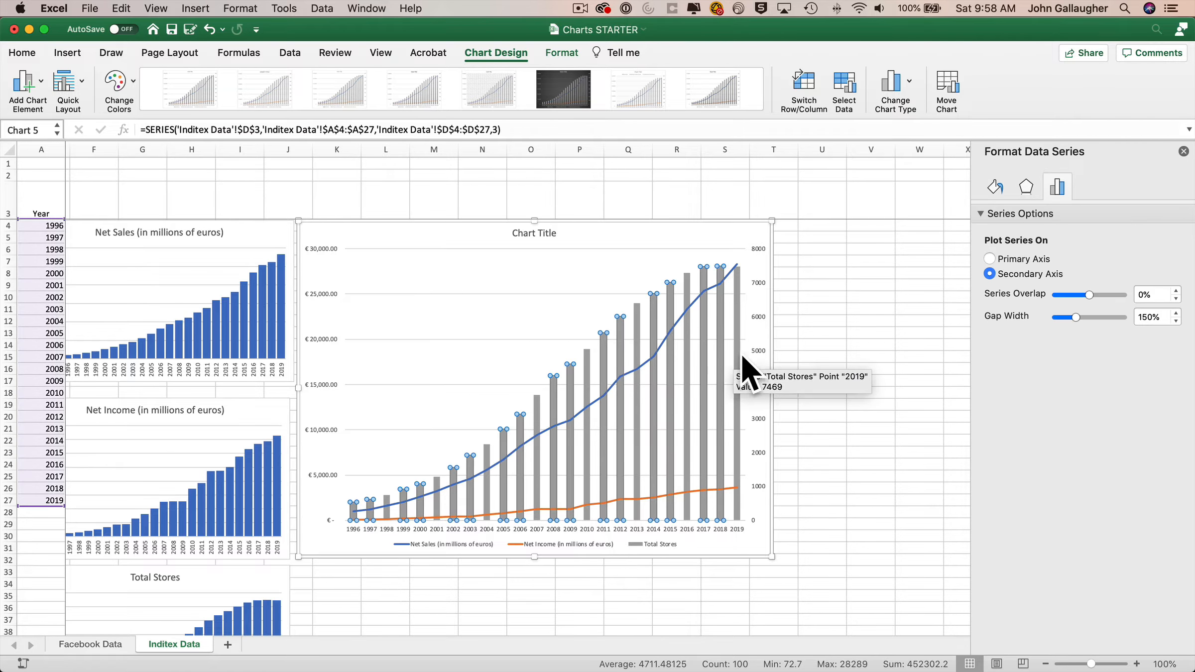
{"action": "double_click", "coordinate": [1148, 317]}
{"action": "type", "text": "20"}
{"action": "key", "text": "Return"}
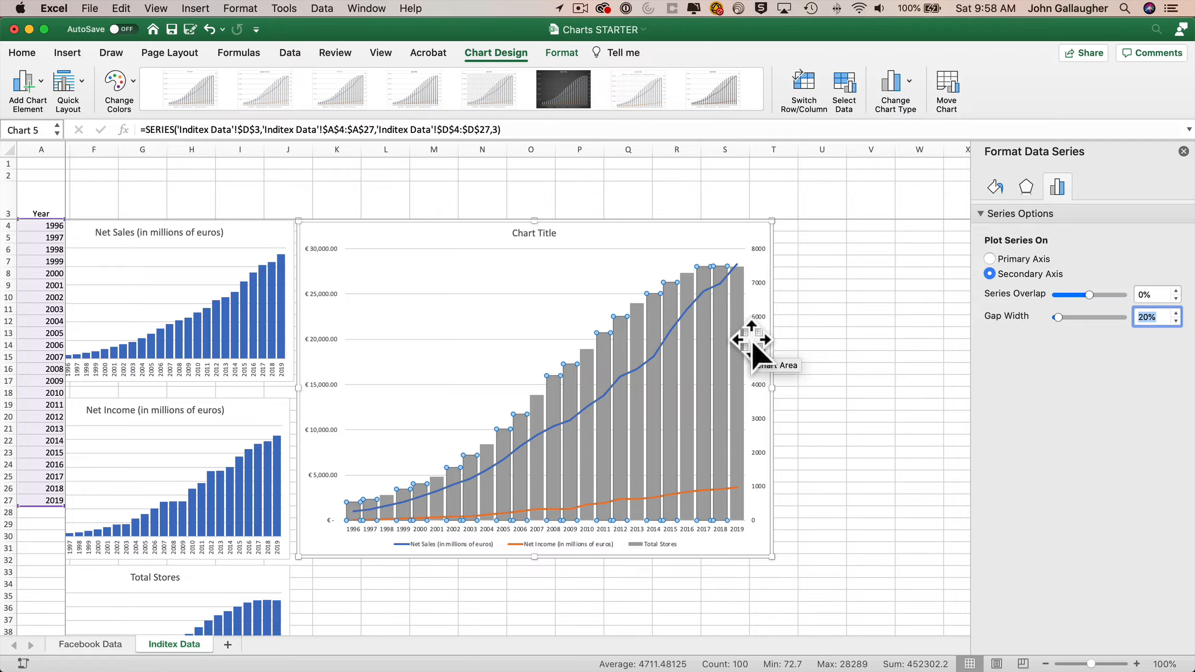
Add a secondary vertical axis title to the combined chart and link it to the Total Stores header in cell D3
{"action": "left_click", "coordinate": [37, 83]}
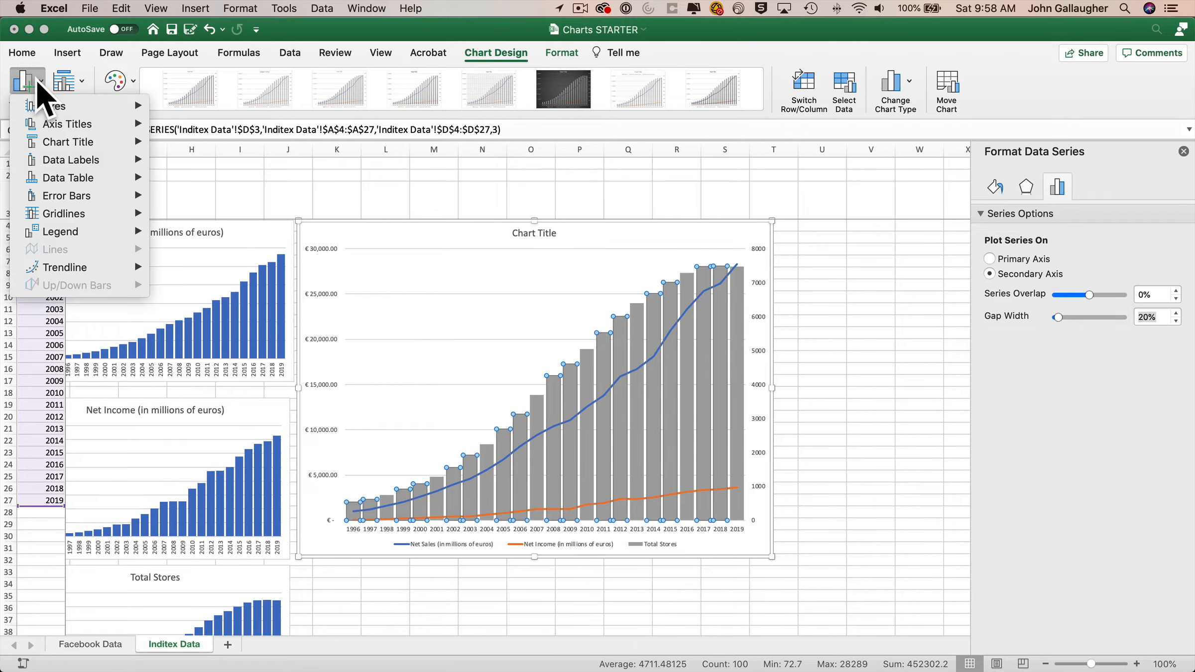
{"action": "mouse_move", "coordinate": [124, 124]}
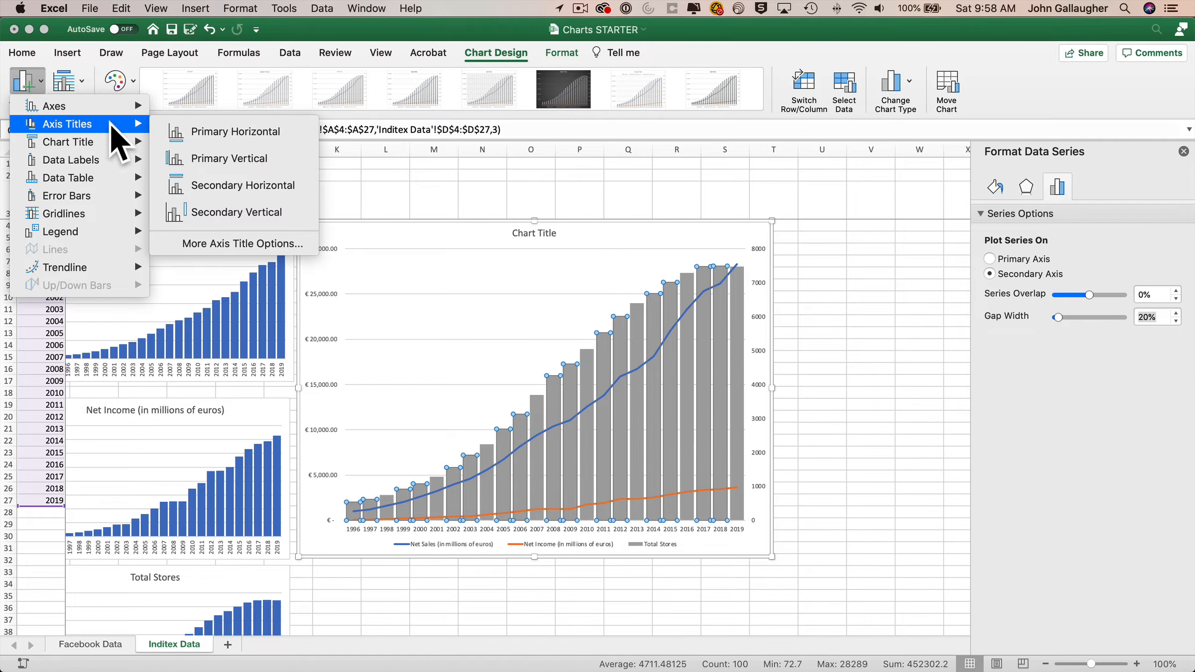
{"action": "left_click", "coordinate": [249, 212]}
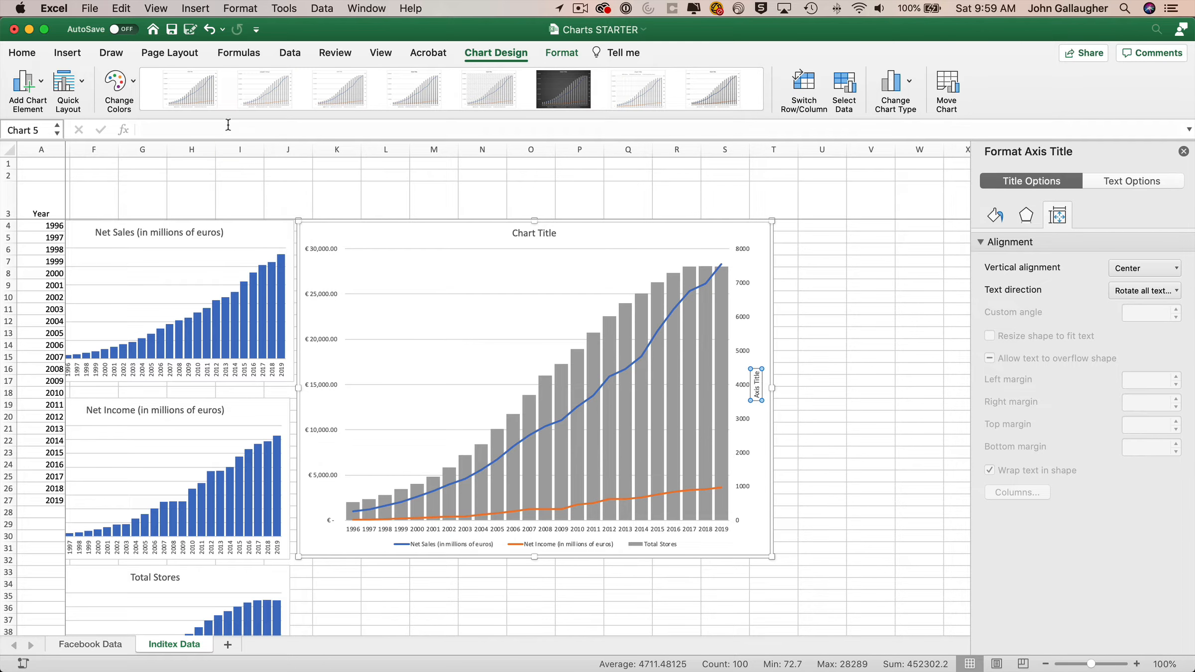
{"action": "left_click", "coordinate": [228, 124]}
{"action": "left_click", "coordinate": [228, 124]}
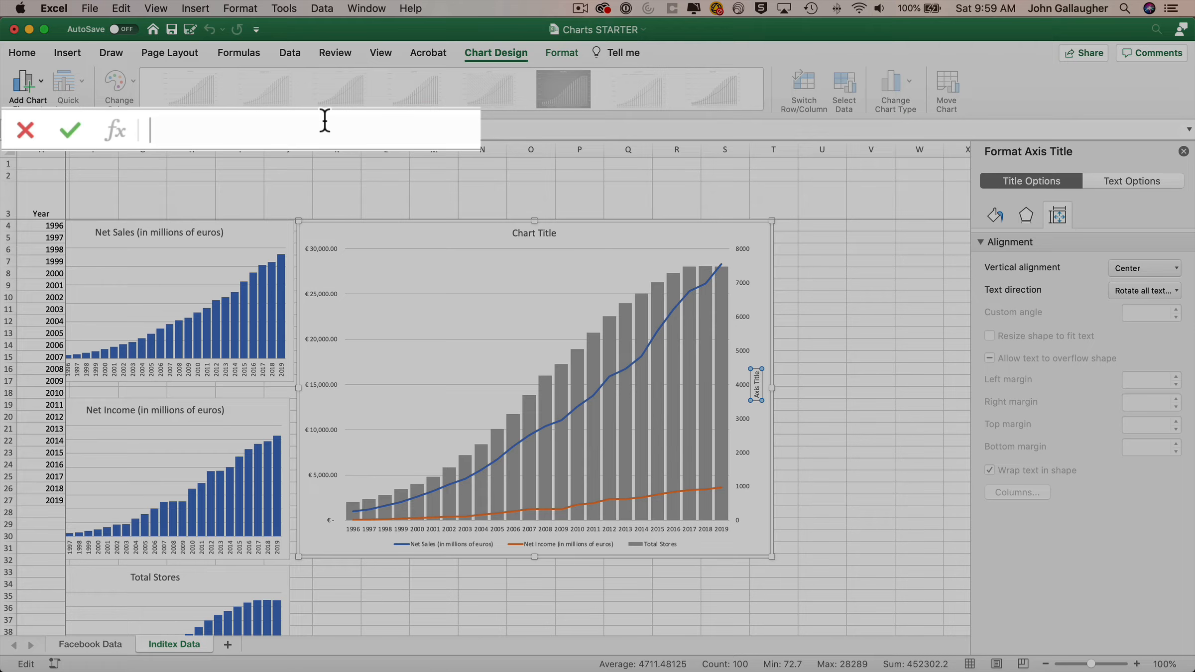
{"action": "type", "text": "="}
{"action": "scroll", "coordinate": [166, 311], "scroll_direction": "left", "scroll_amount": 5}
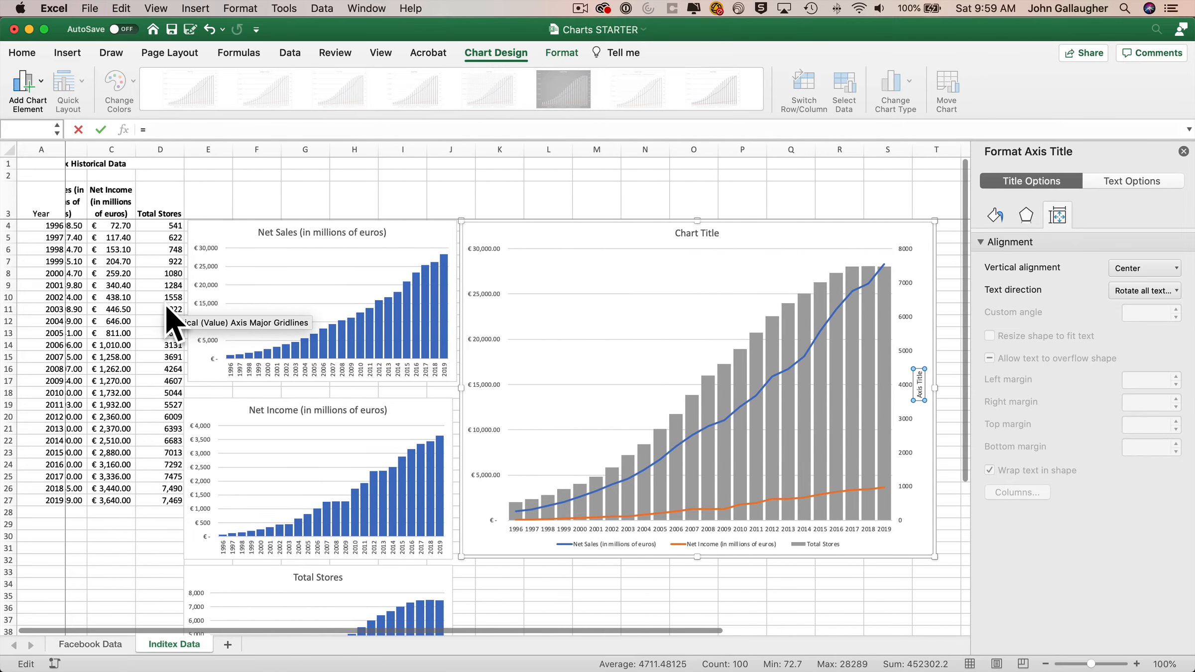
{"action": "left_click", "coordinate": [166, 209]}
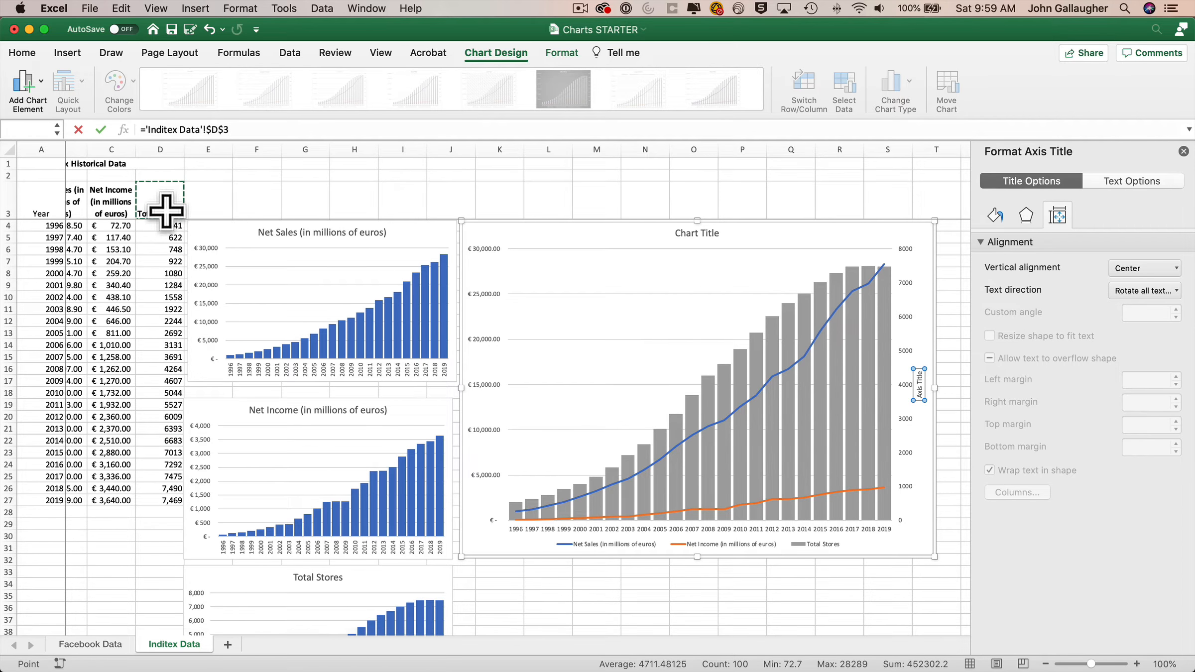
{"action": "key", "text": "Return"}
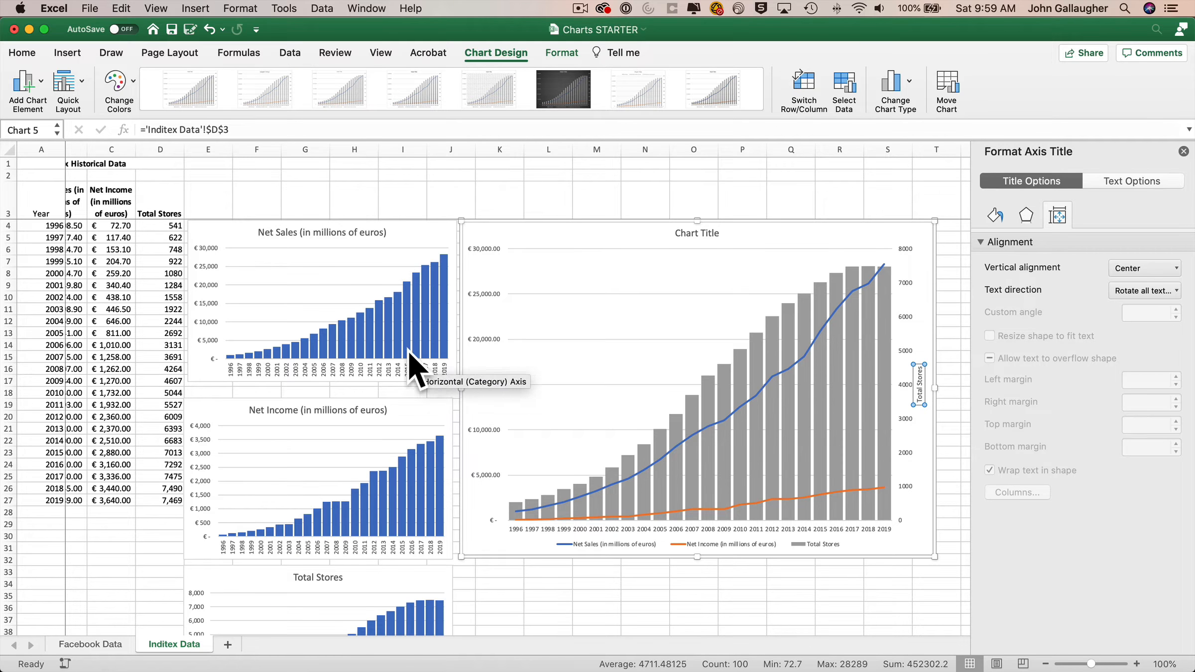
Add a primary vertical axis title to the combined chart reading "Millions of Euros"
{"action": "left_click", "coordinate": [40, 82]}
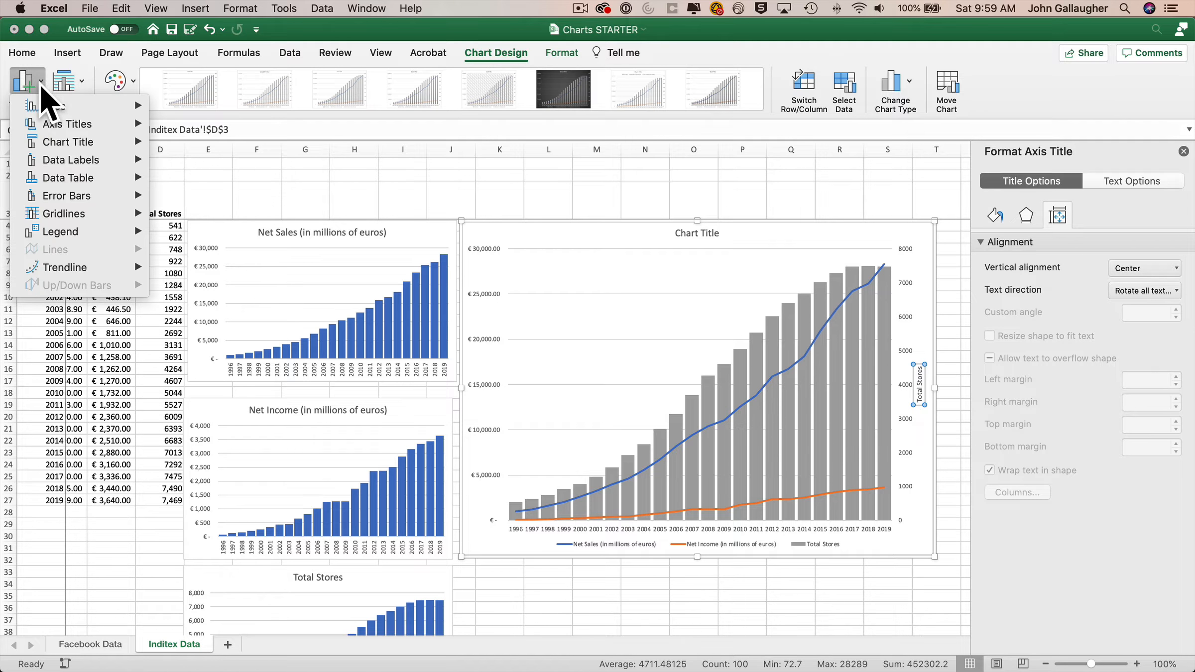
{"action": "mouse_move", "coordinate": [61, 126]}
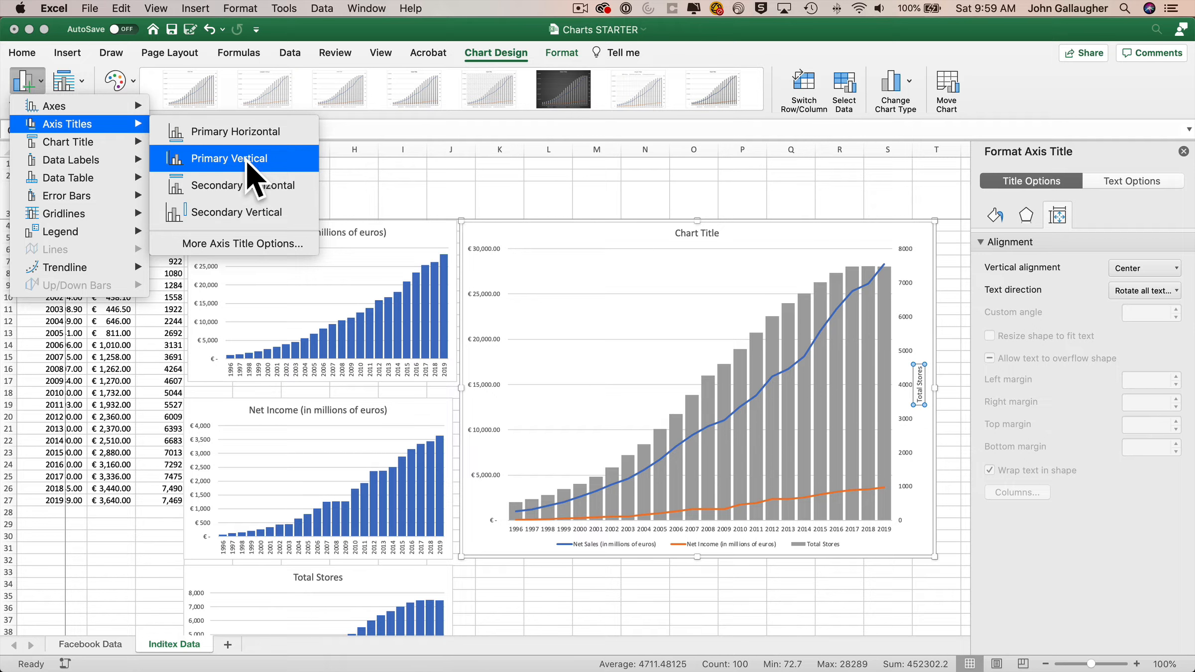
{"action": "left_click", "coordinate": [215, 158]}
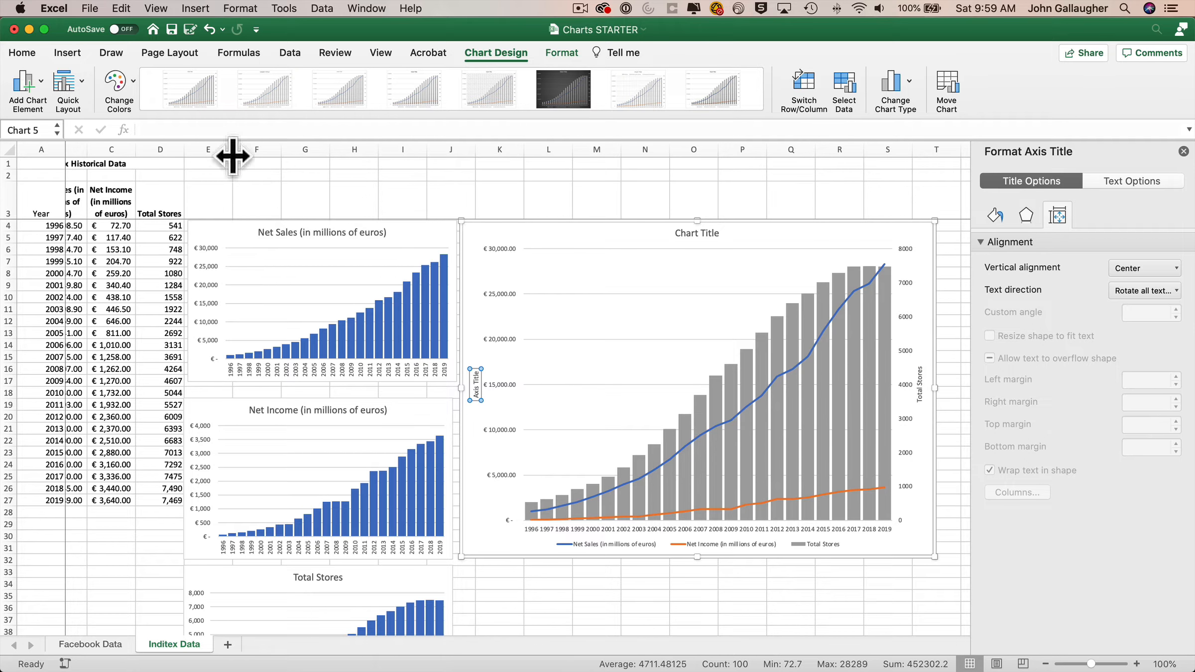
{"action": "left_click", "coordinate": [215, 125]}
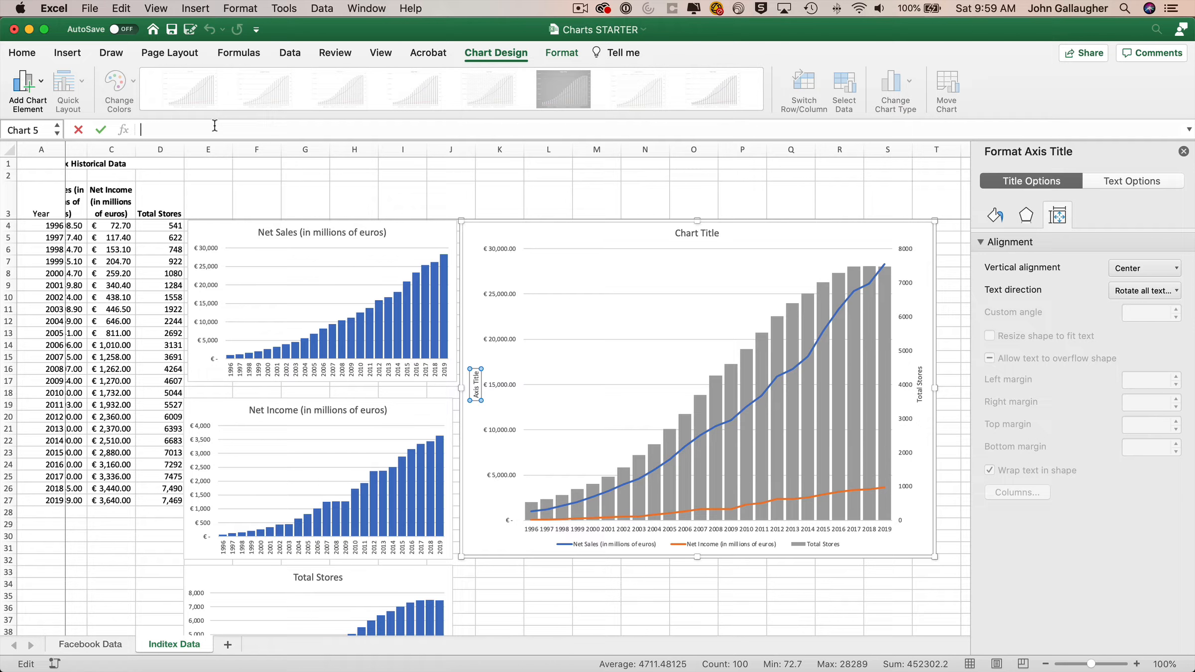
{"action": "type", "text": "="}
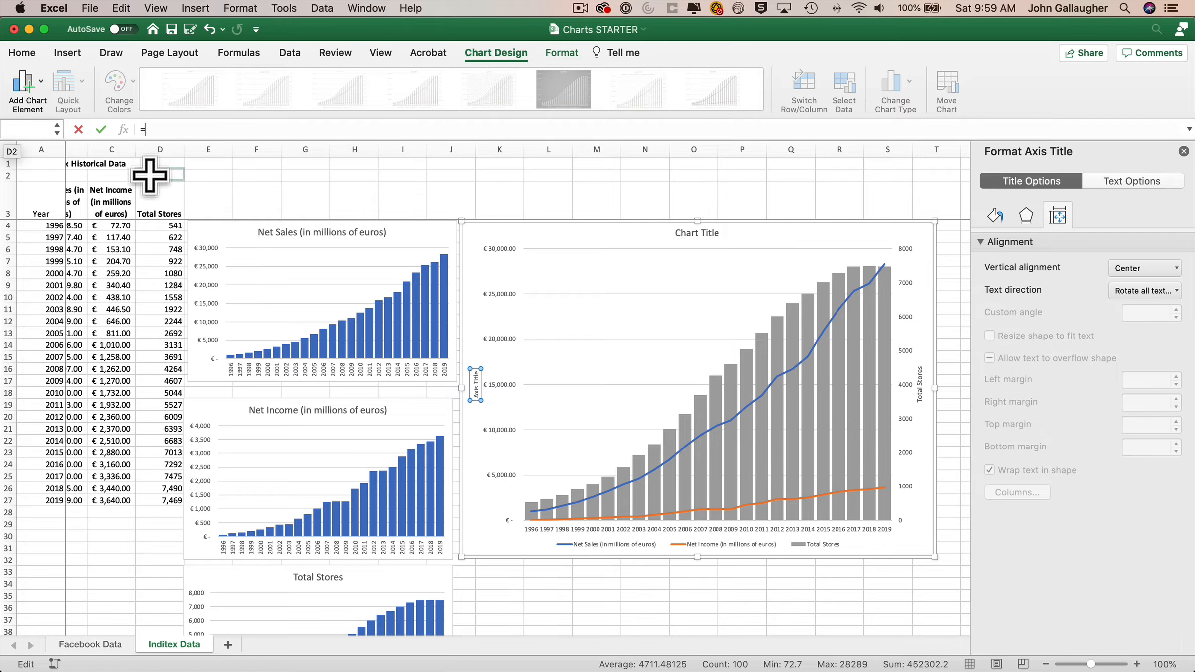
{"action": "scroll", "coordinate": [124, 191], "scroll_direction": "left", "scroll_amount": 2}
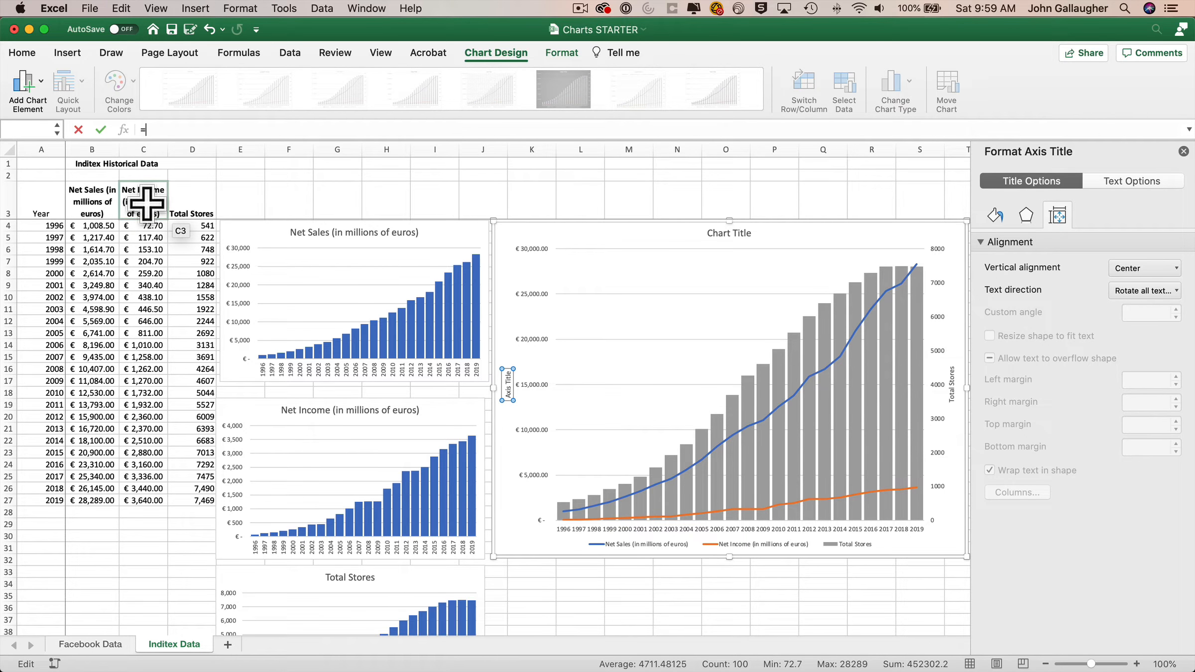
{"action": "key", "text": "BackSpace"}
{"action": "type", "text": "Millions of Euros"}
{"action": "key", "text": "Return"}
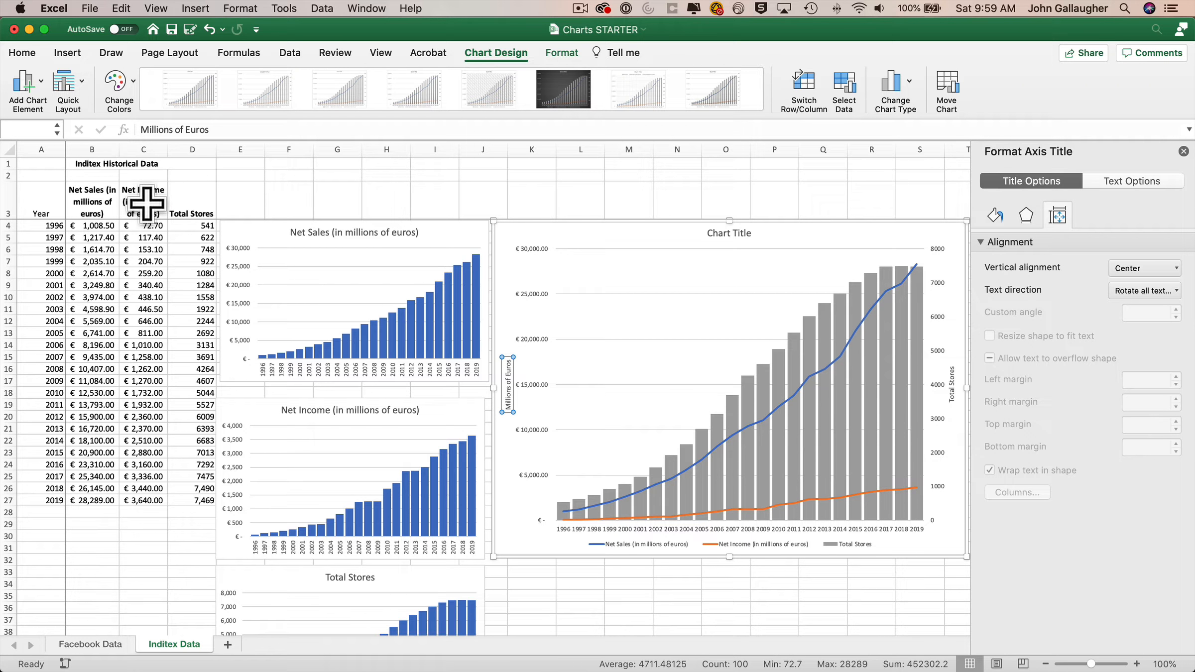
Link the combined chart's title to the merged Inditex Historical Data heading in A1:D1
{"action": "left_click", "coordinate": [721, 231]}
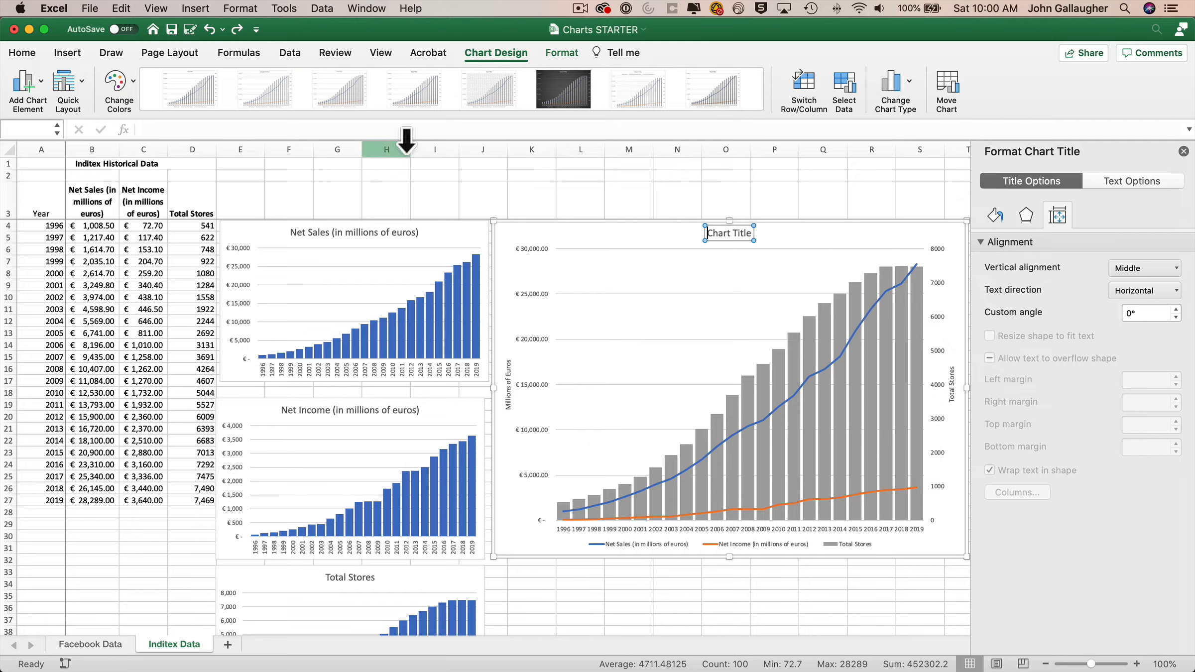
{"action": "type", "text": "="}
{"action": "left_click", "coordinate": [107, 163]}
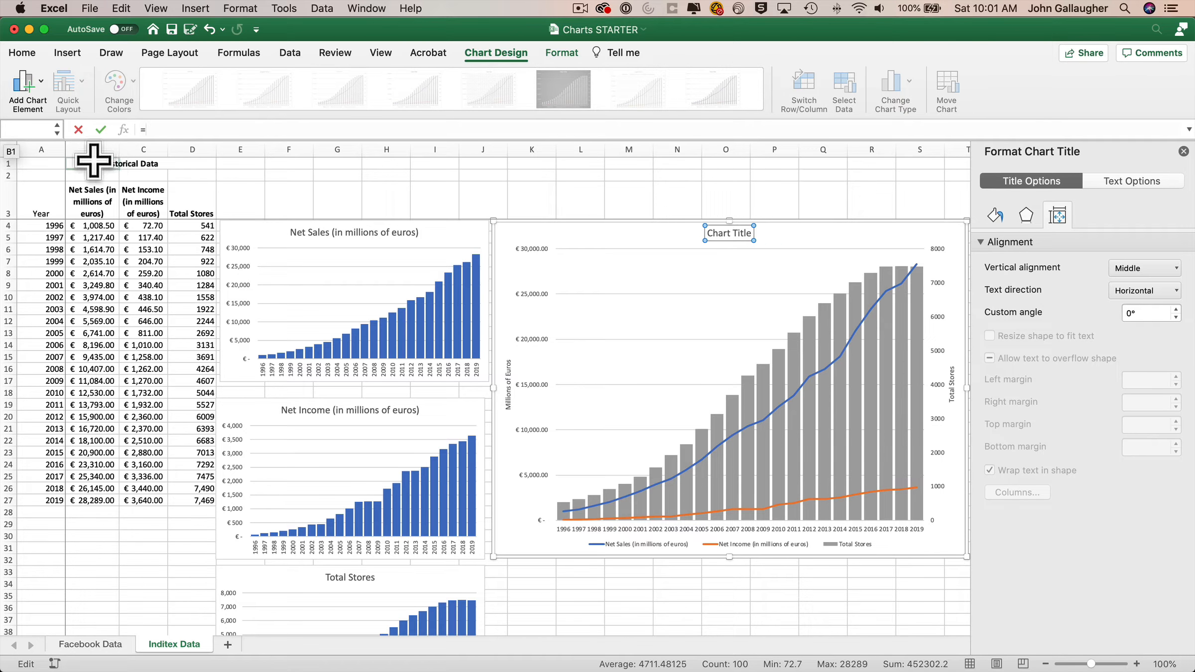
{"action": "left_click", "coordinate": [93, 163]}
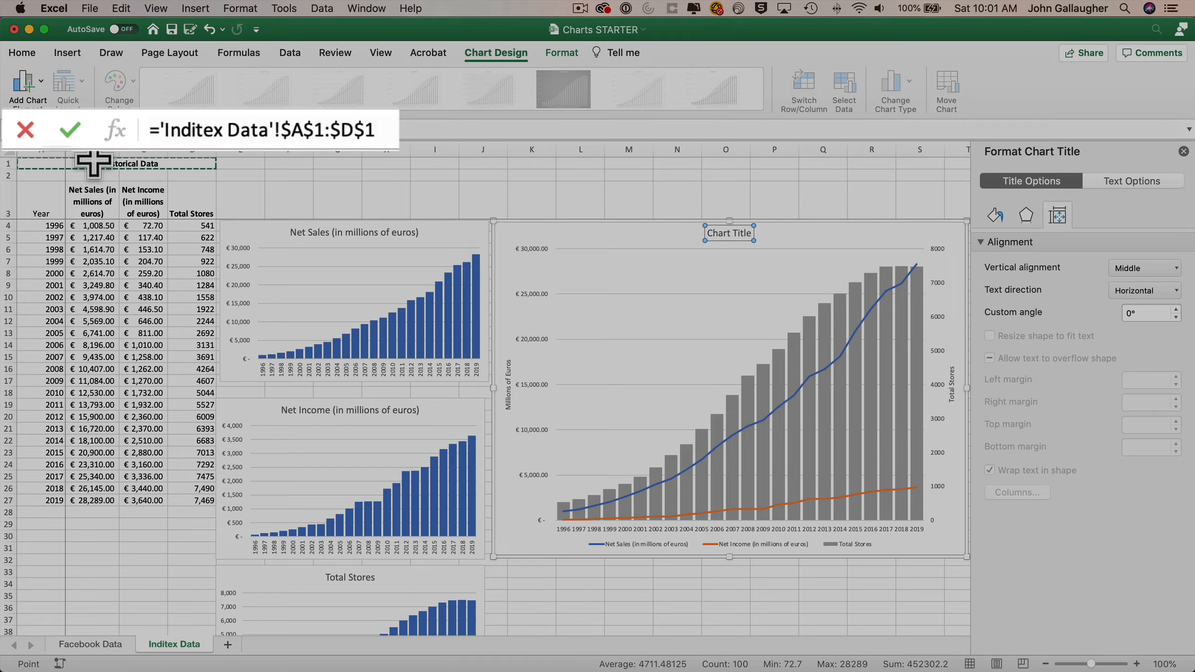
{"action": "key", "text": "Return"}
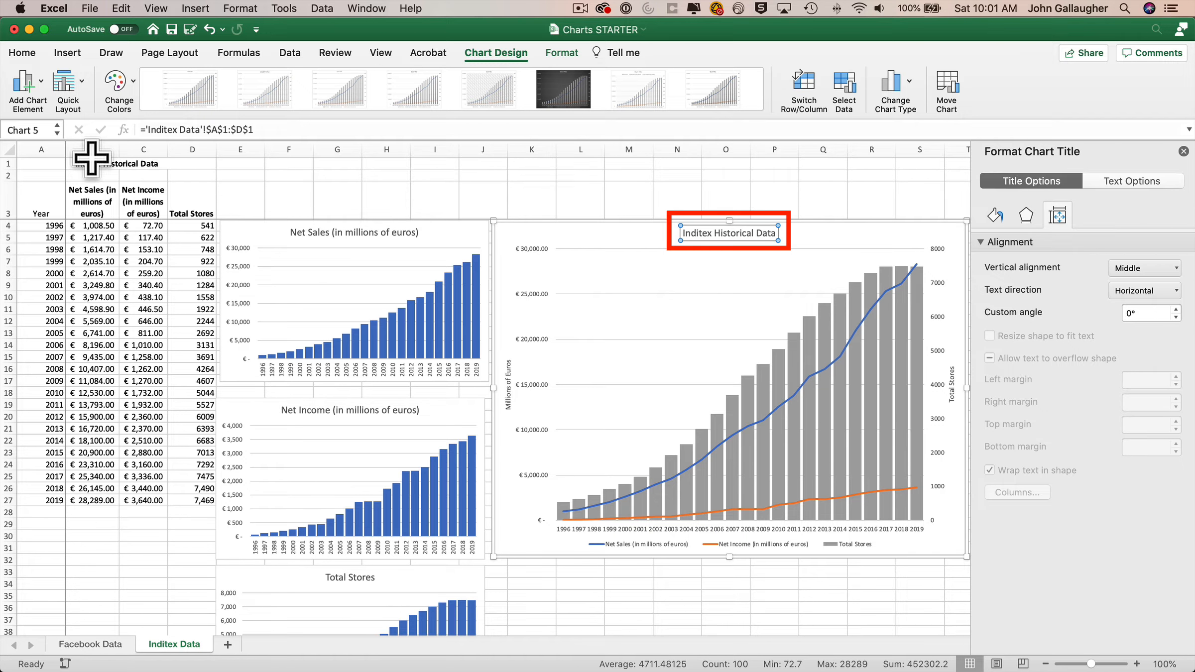
Format the combined chart's title as bold with a font size of 20
{"action": "left_click", "coordinate": [22, 52]}
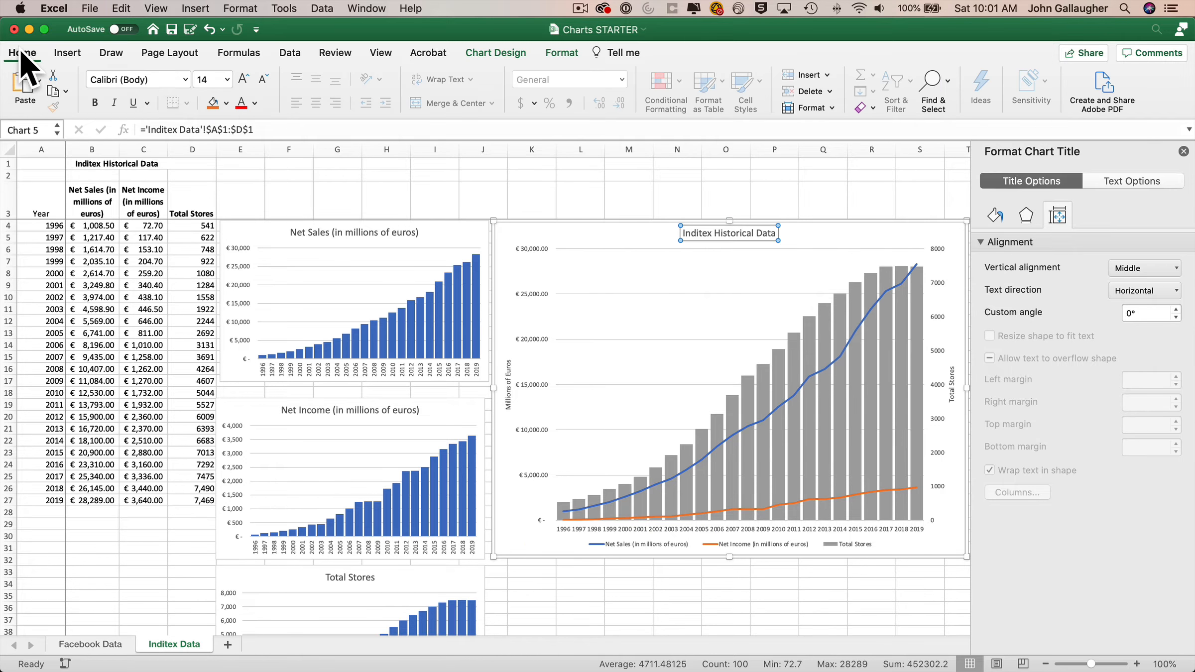
{"action": "left_click", "coordinate": [227, 79]}
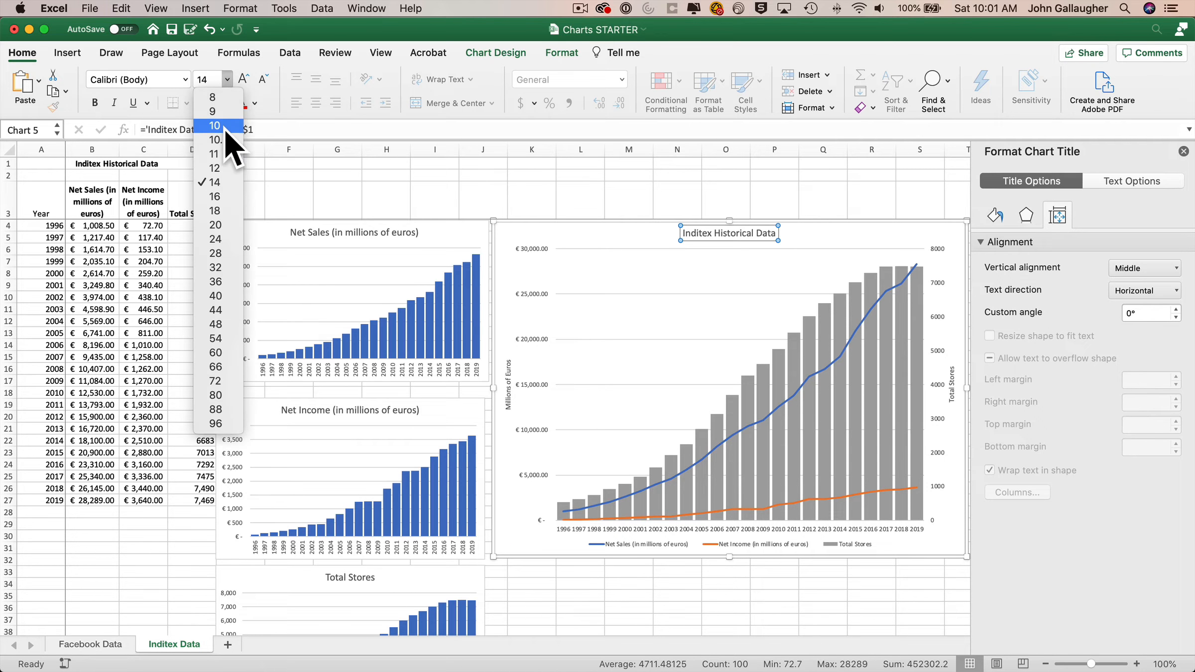
{"action": "left_click", "coordinate": [231, 224]}
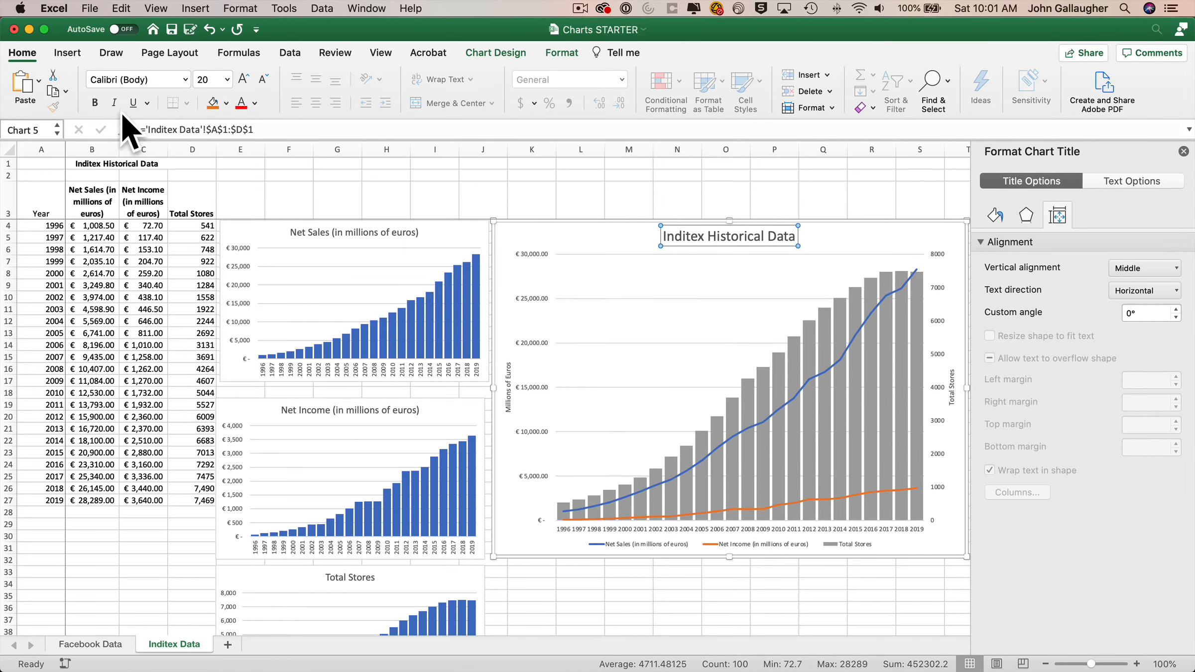
{"action": "left_click", "coordinate": [96, 102]}
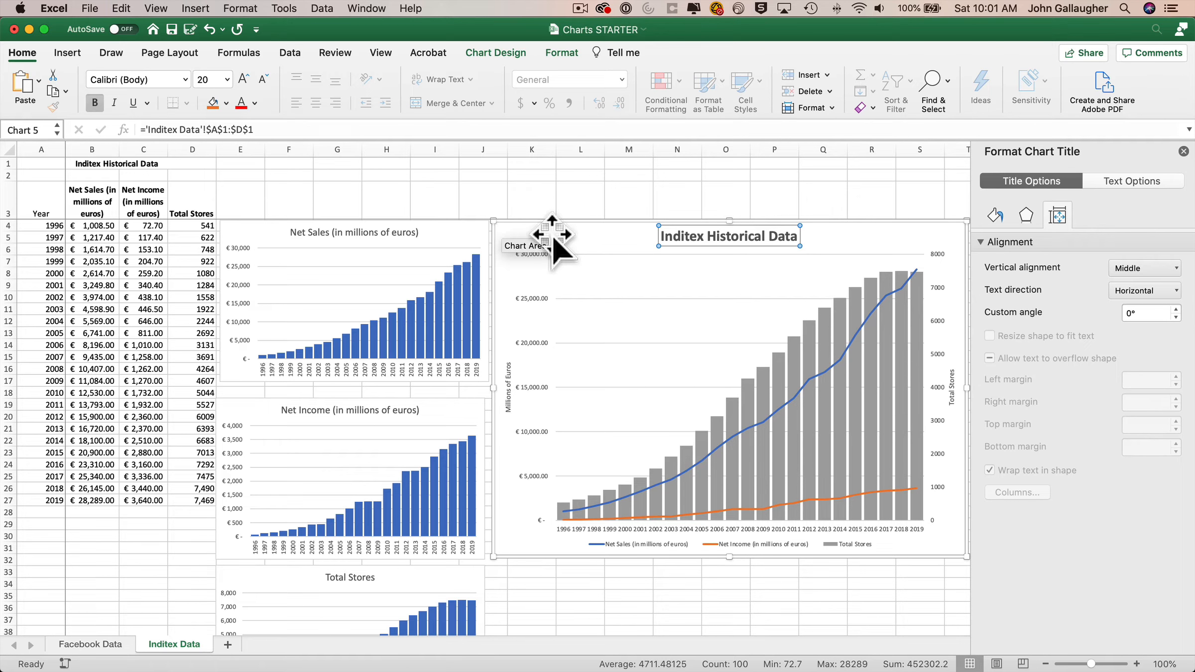
{"action": "left_click", "coordinate": [535, 221]}
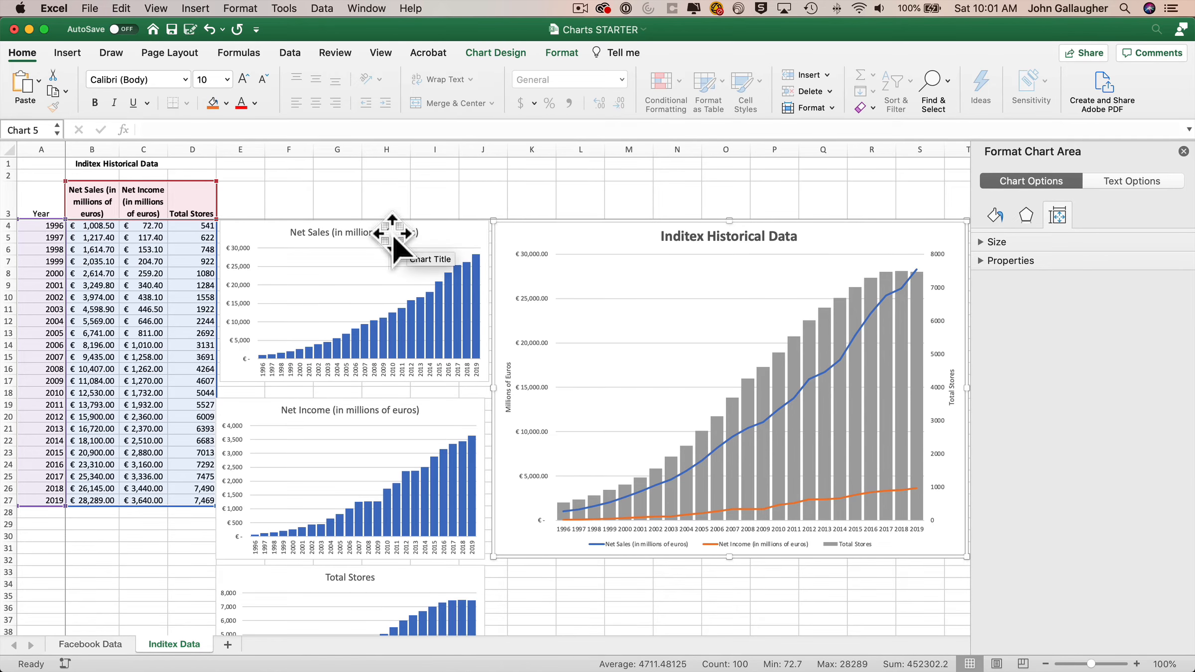
Look over the finished charts and close the Format Chart Area pane
{"action": "scroll", "coordinate": [467, 381], "scroll_direction": "down", "scroll_amount": 3}
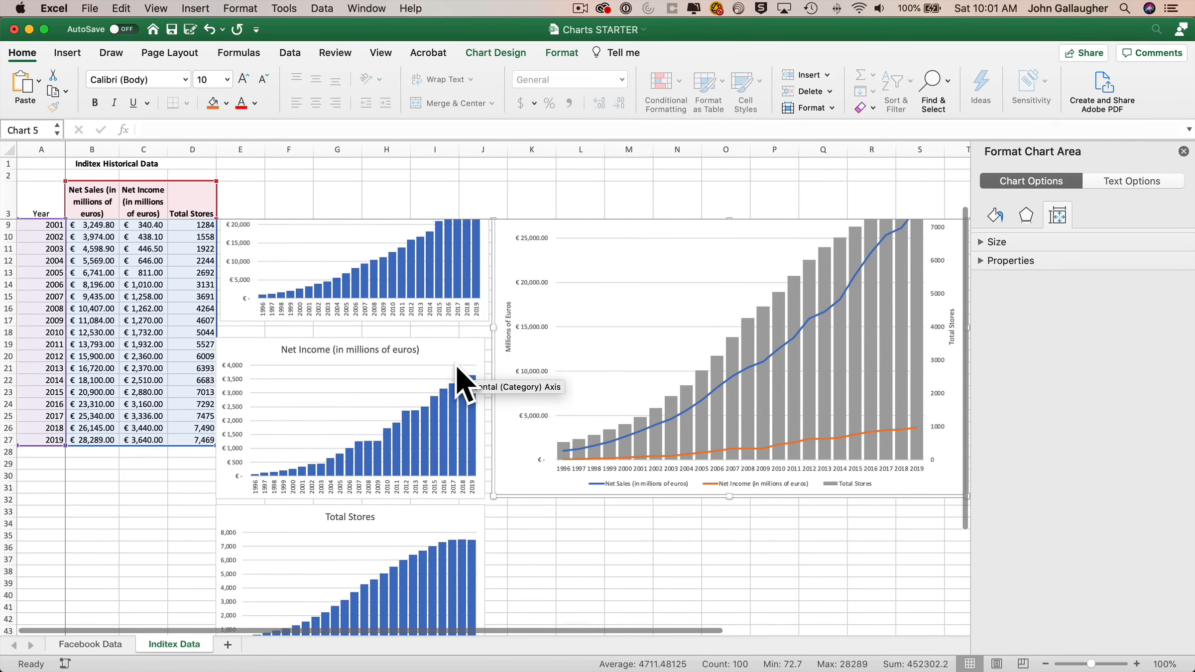
{"action": "scroll", "coordinate": [466, 381], "scroll_direction": "up", "scroll_amount": 3}
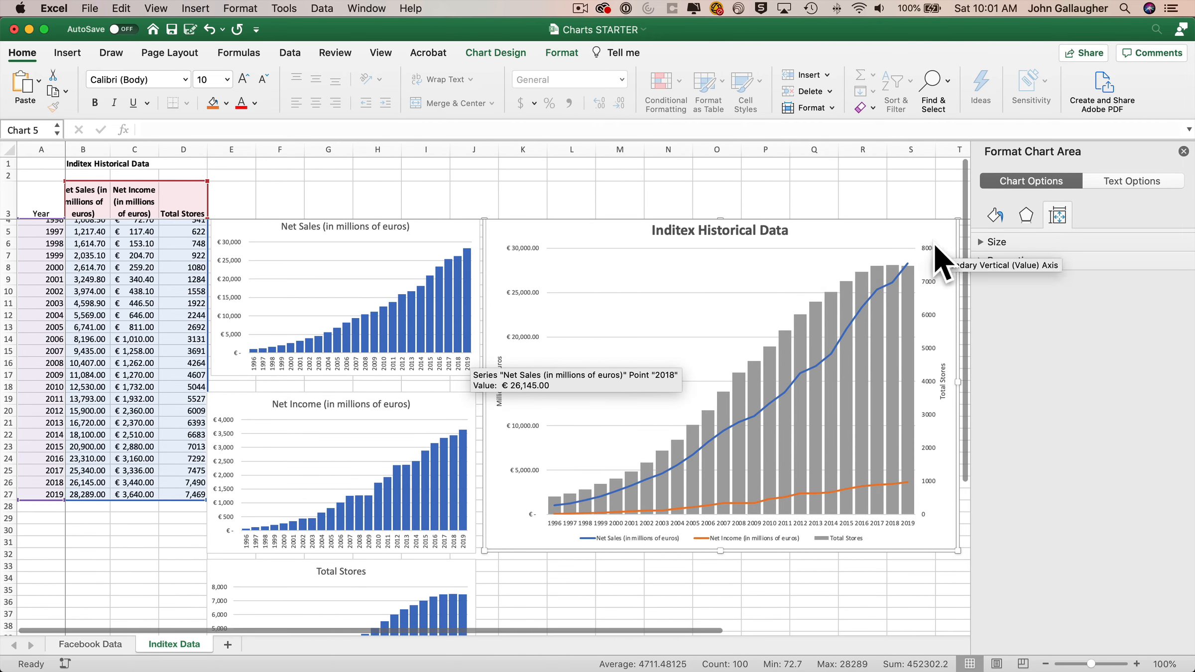
{"action": "left_click", "coordinate": [1187, 151]}
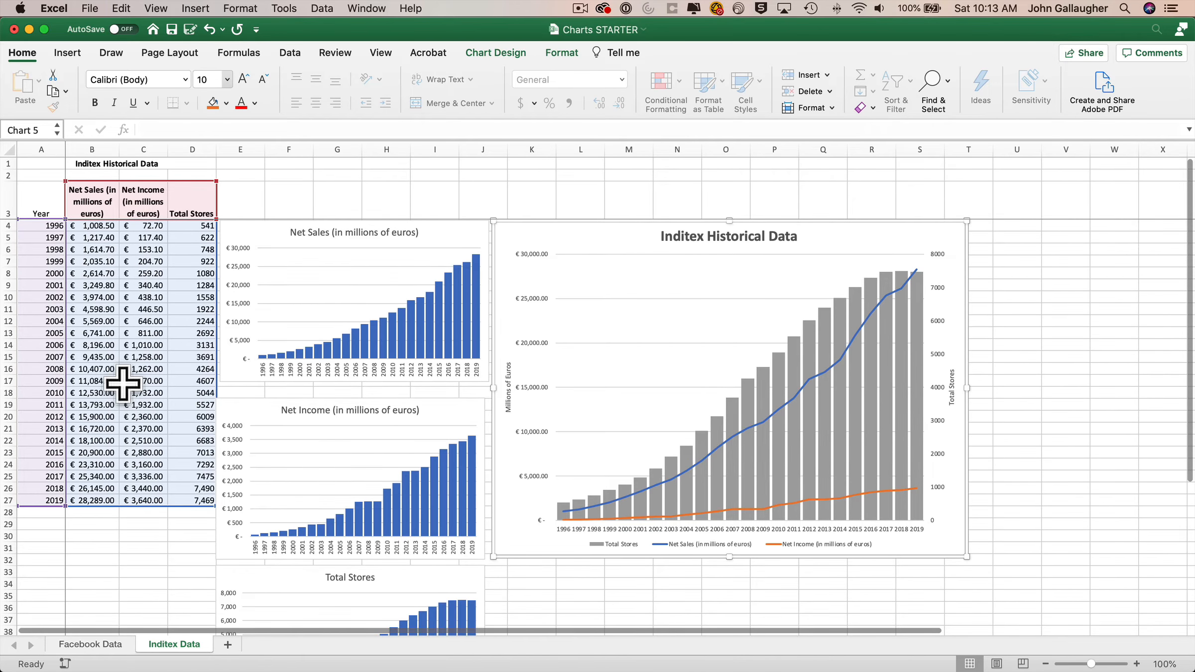
{"action": "left_click", "coordinate": [705, 304]}
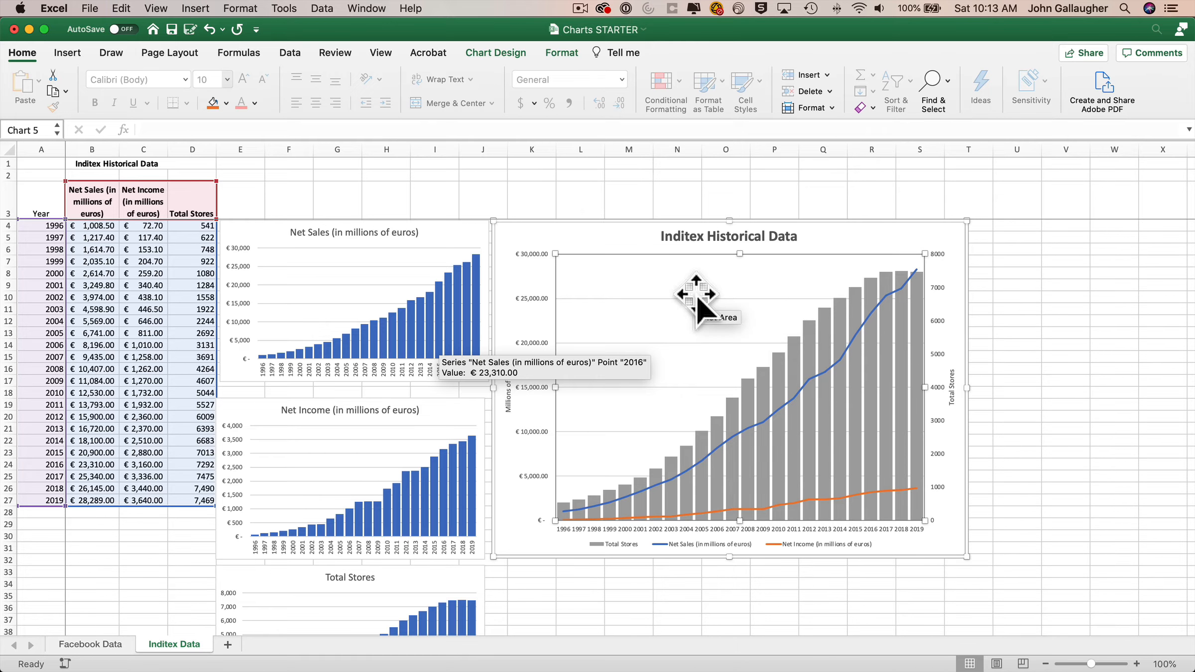
{"action": "left_click", "coordinate": [696, 295]}
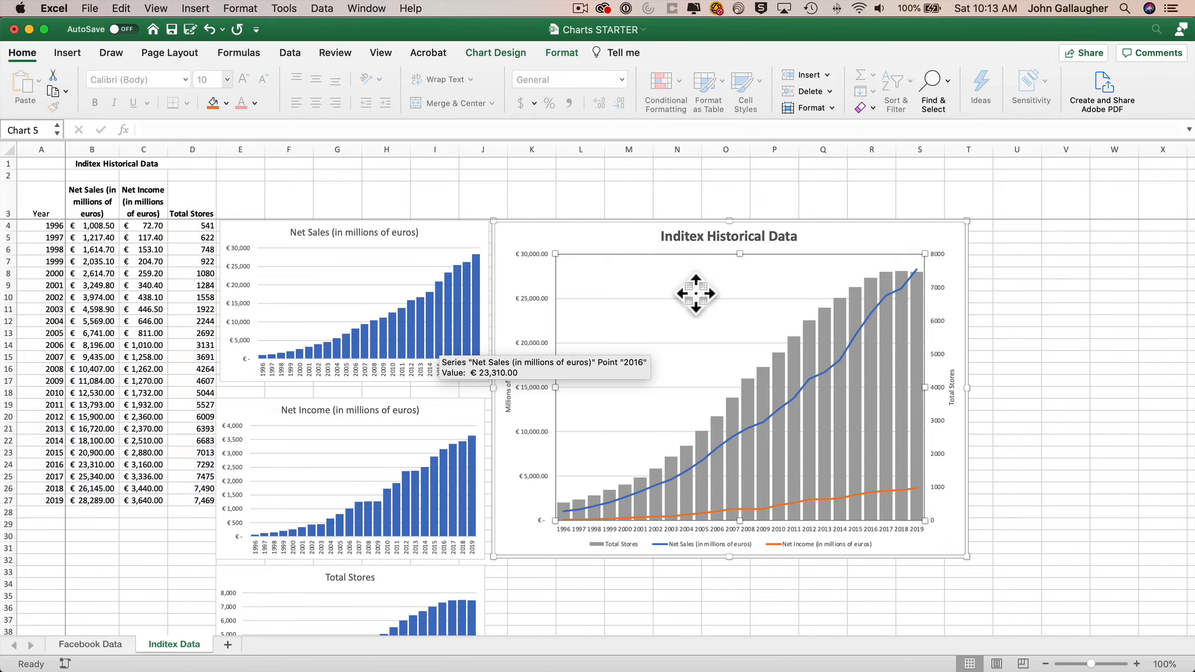
{"action": "left_click", "coordinate": [696, 294]}
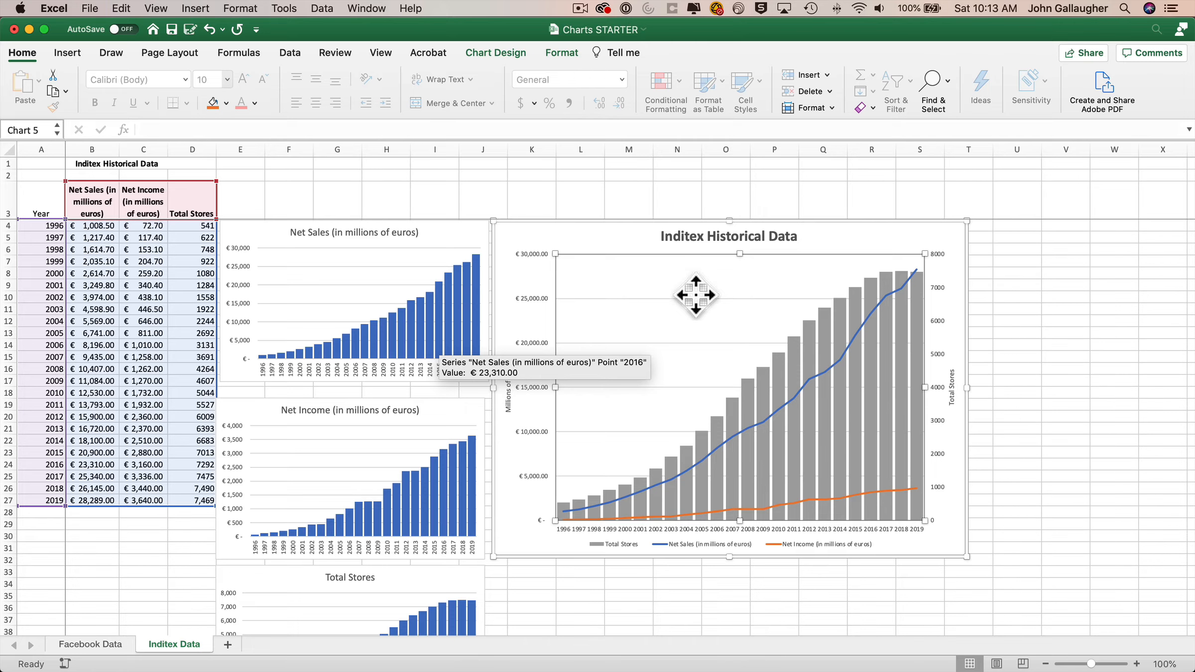
Set the line width of the combined chart's primary major gridlines to 5 pt
{"action": "double_click", "coordinate": [695, 295]}
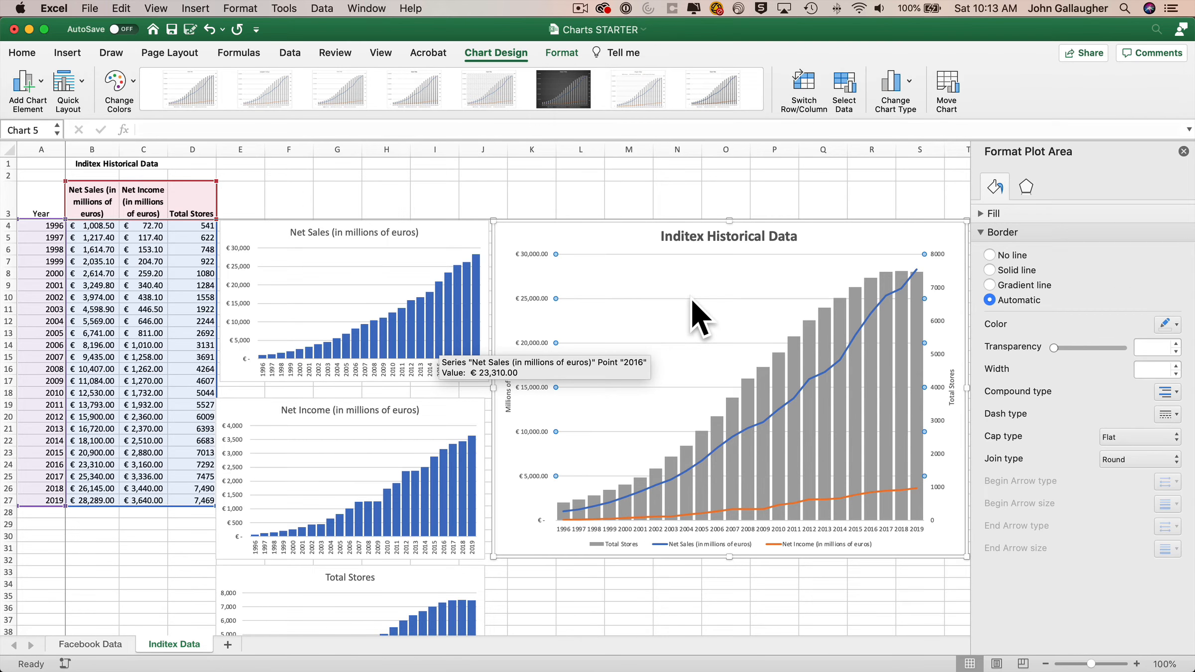
{"action": "left_click", "coordinate": [691, 298]}
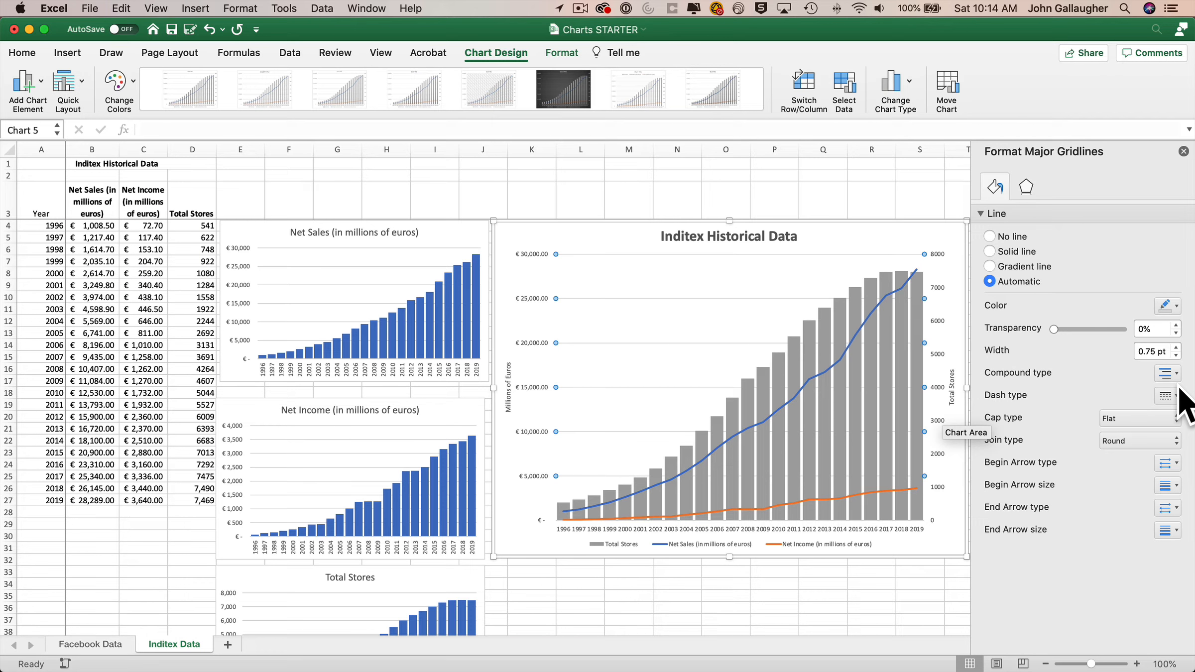
{"action": "double_click", "coordinate": [1159, 352]}
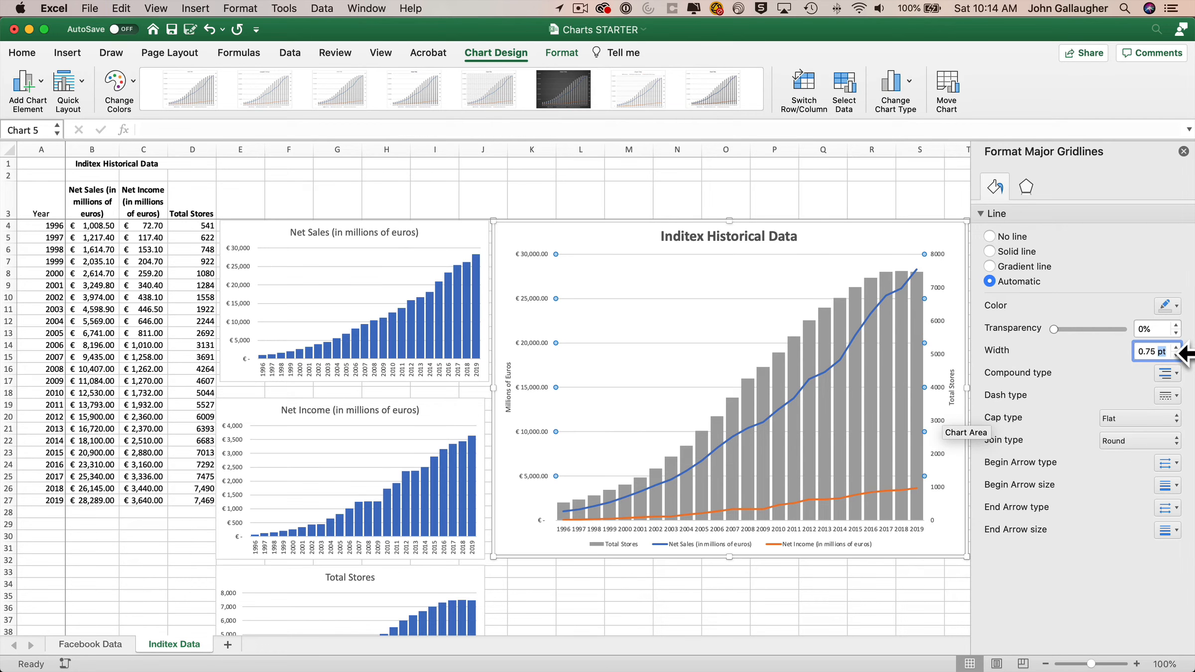
{"action": "key", "text": "super+a"}
{"action": "type", "text": "5"}
{"action": "key", "text": "Return"}
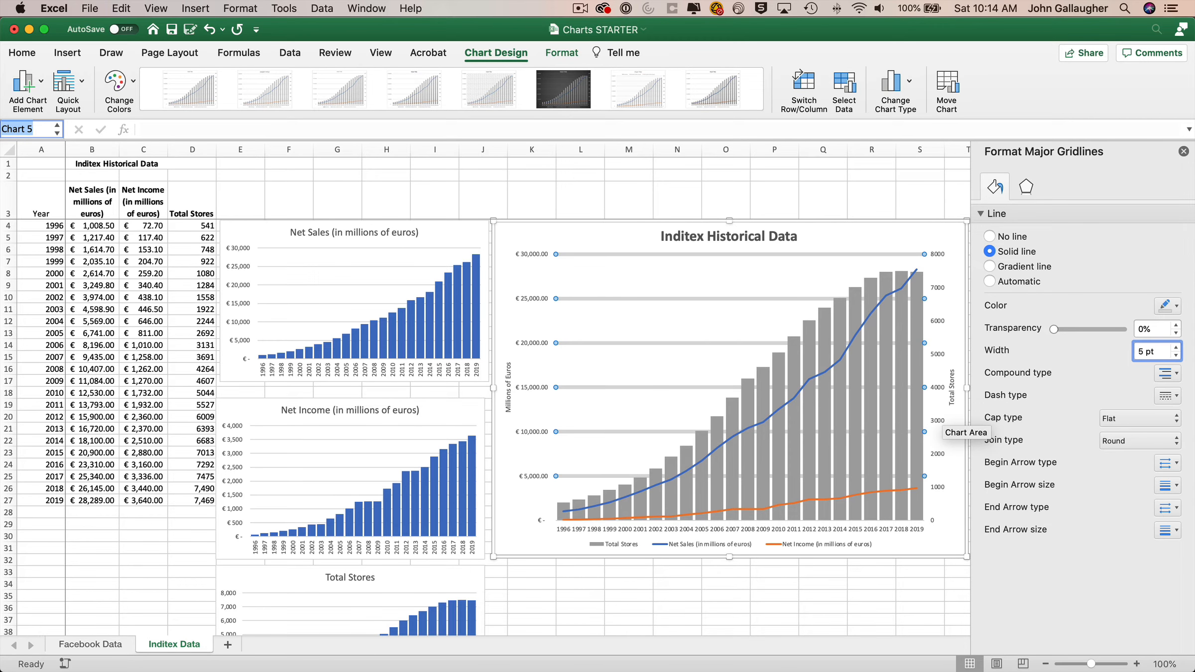
Color the combined chart's major gridlines red with 45% transparency
{"action": "left_click", "coordinate": [1166, 305]}
{"action": "left_click", "coordinate": [1075, 448]}
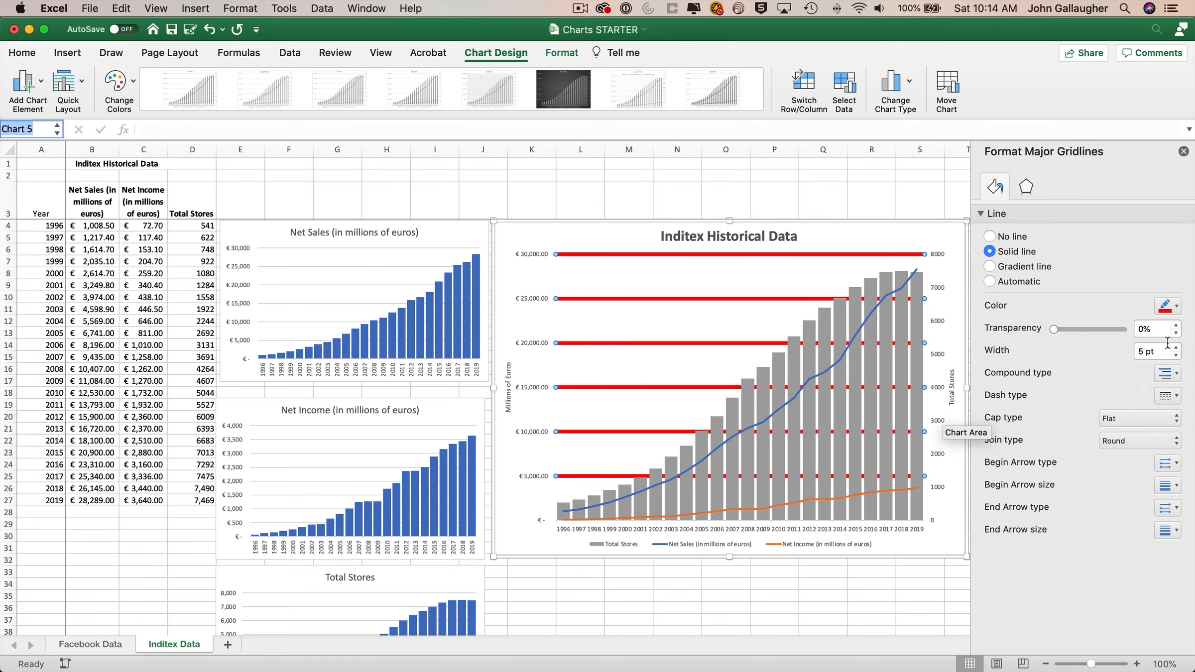
{"action": "left_click_drag", "start_coordinate": [1054, 329], "coordinate": [1088, 330]}
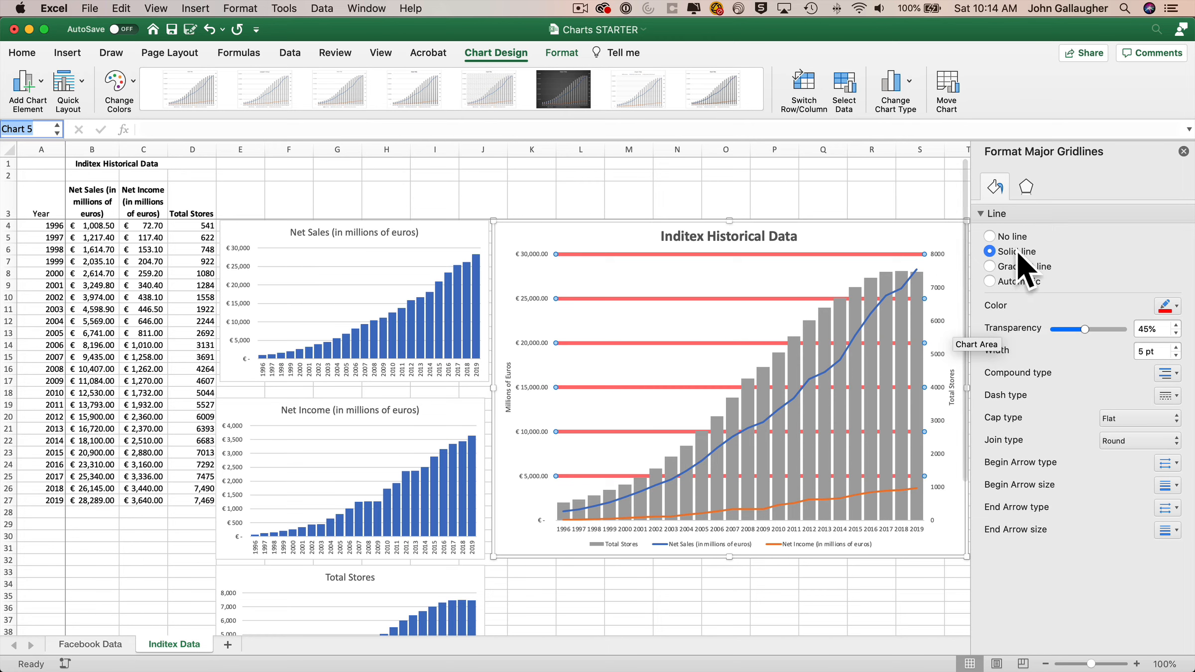
Try the No line option on the major gridlines, and return their line setting to Automatic
{"action": "left_click", "coordinate": [1000, 237]}
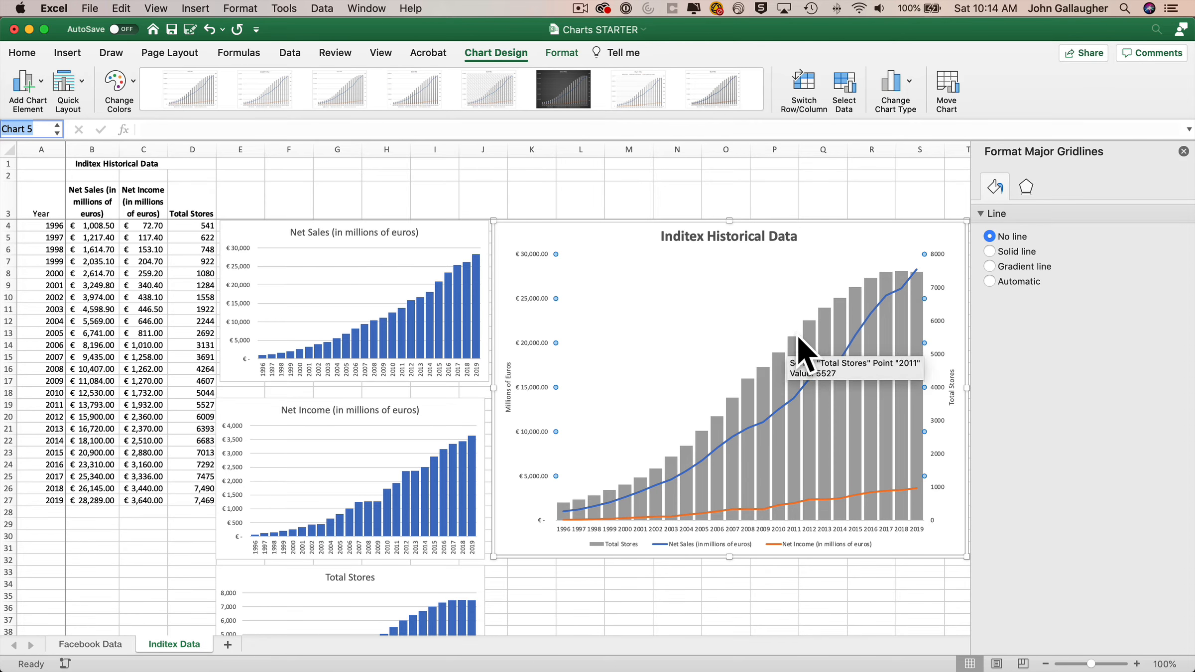
{"action": "left_click", "coordinate": [1006, 278]}
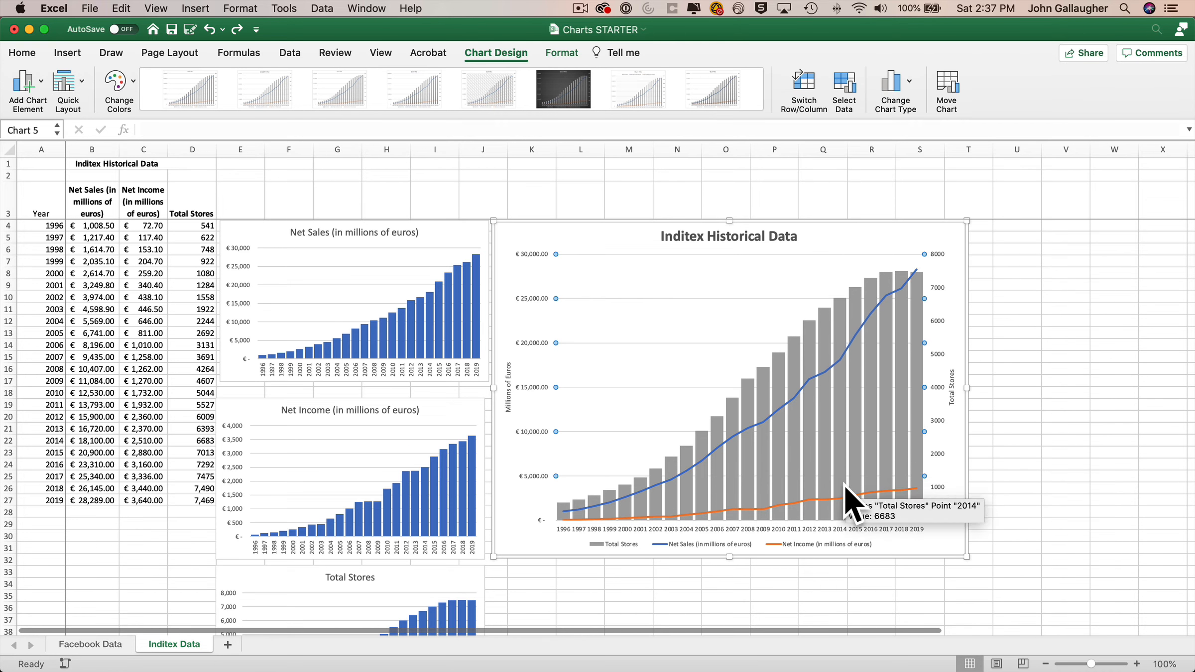
Set the combined chart's legend font size to 14
{"action": "left_click", "coordinate": [794, 544]}
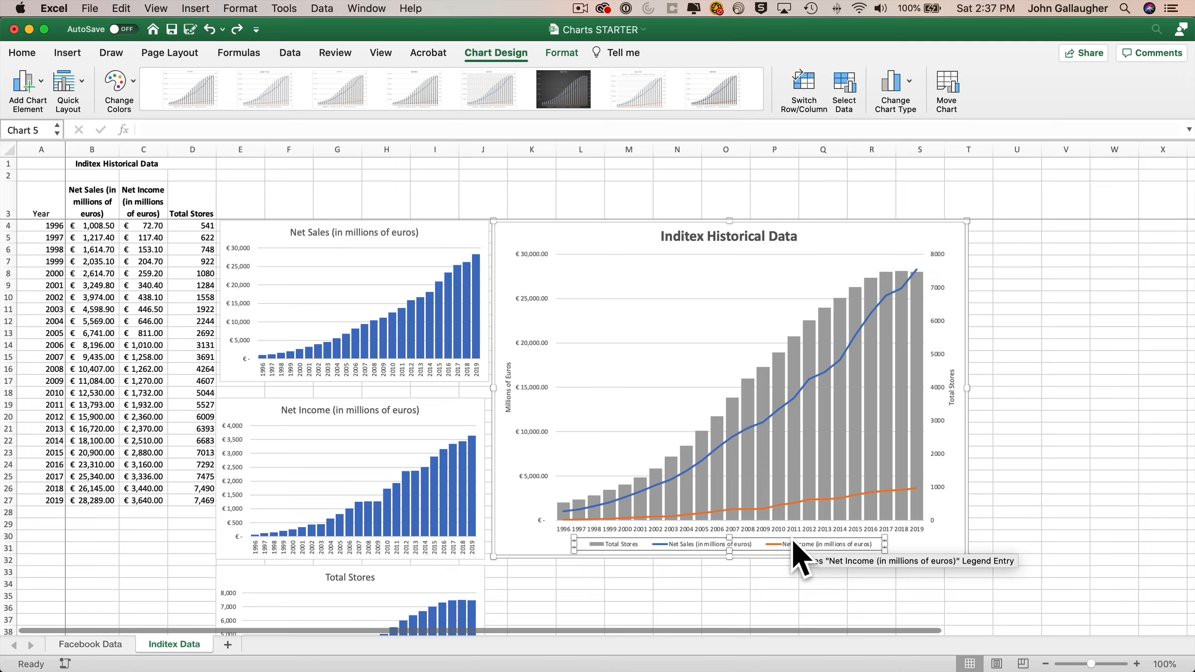
{"action": "left_click", "coordinate": [21, 52]}
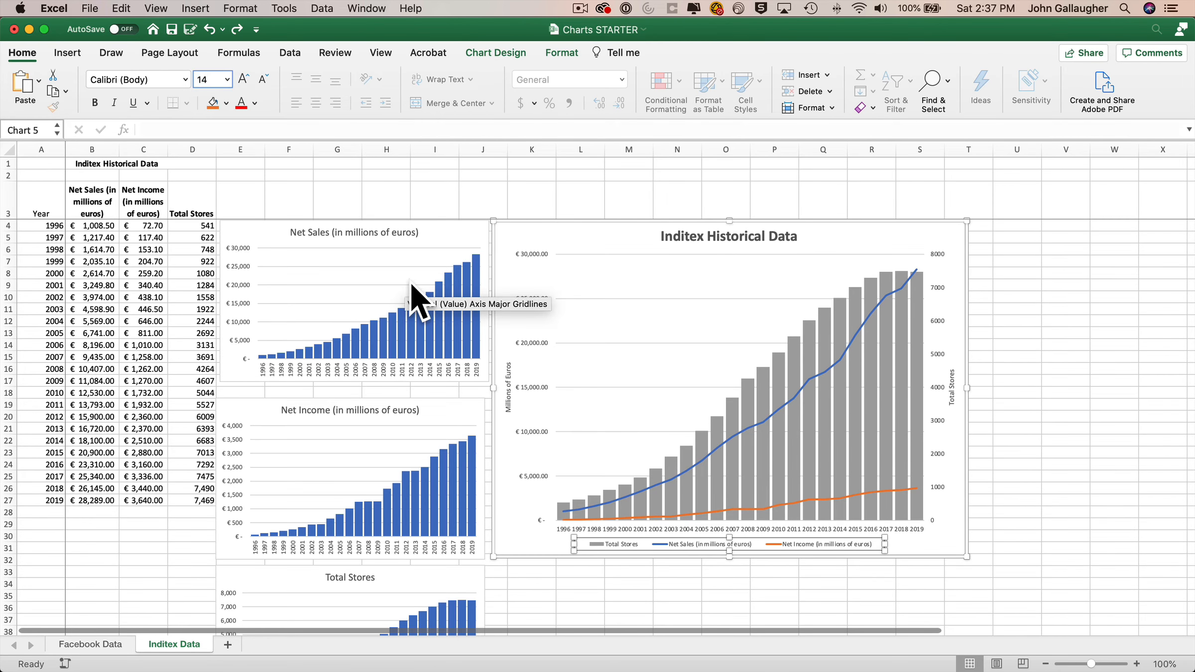
{"action": "key", "text": "Return"}
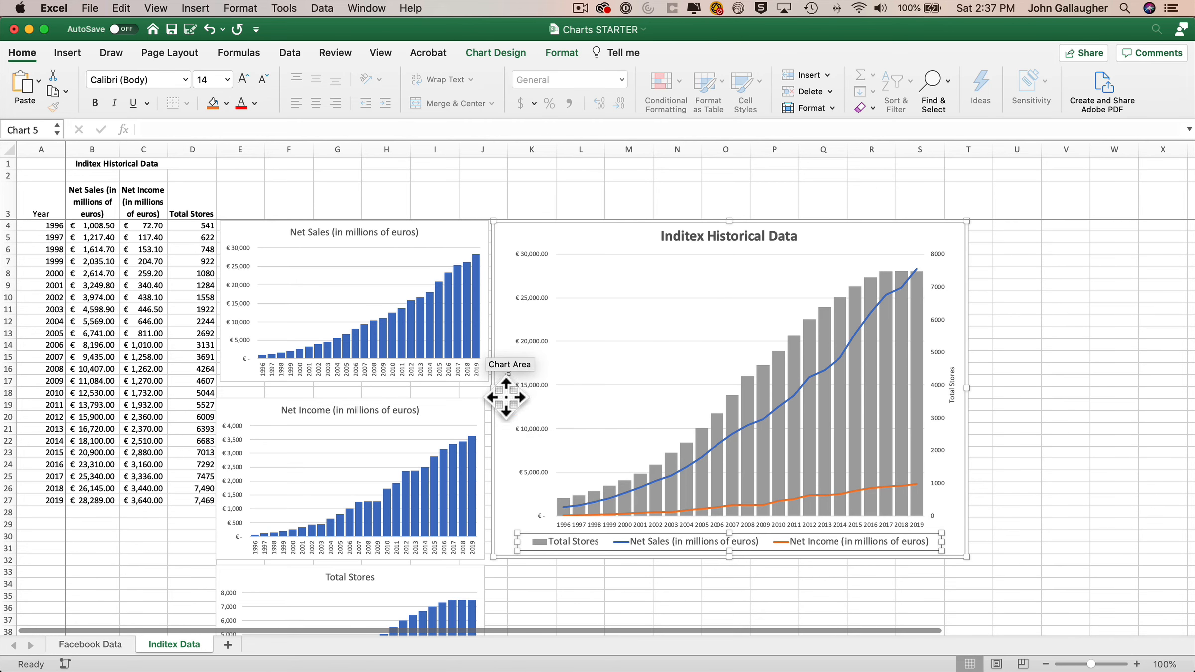
Set the font size of both vertical axis titles, Total Stores and Millions of Euros, to 12
{"action": "left_click", "coordinate": [951, 377]}
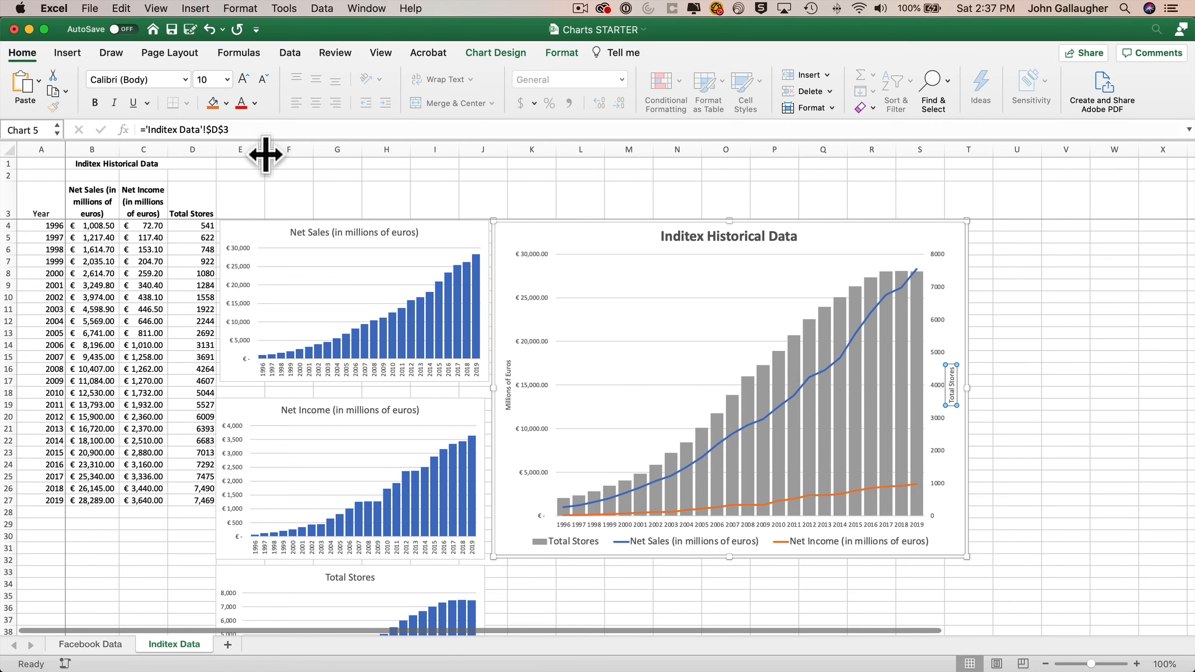
{"action": "left_click", "coordinate": [207, 80]}
{"action": "type", "text": "12"}
{"action": "key", "text": "Return"}
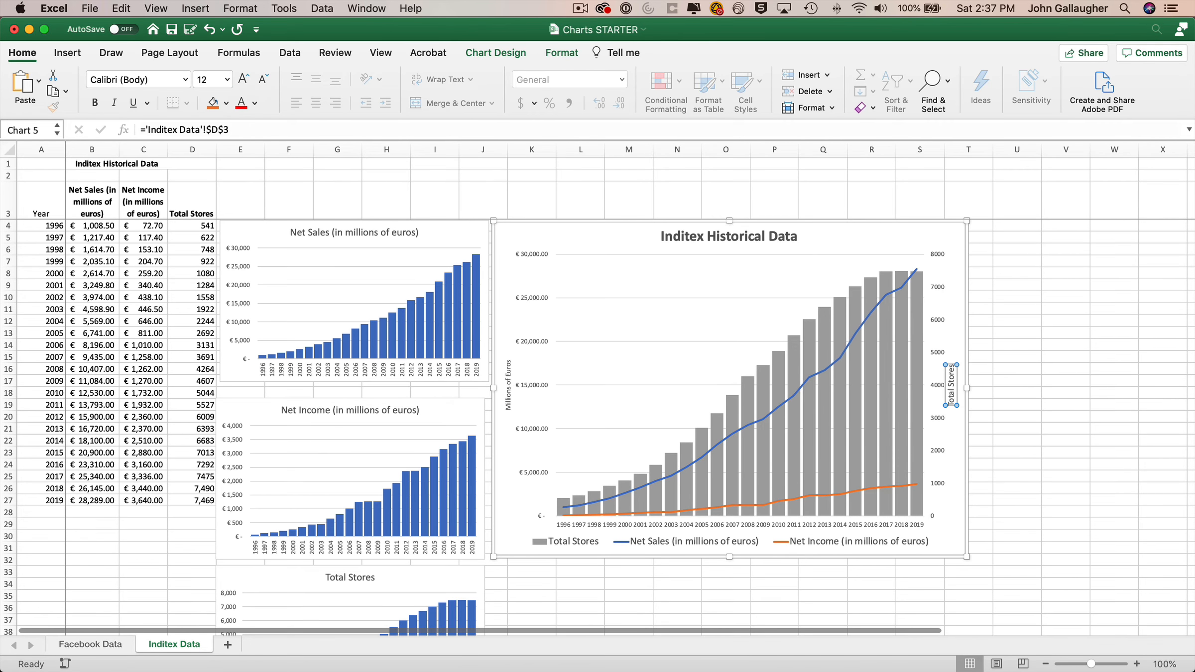
{"action": "left_click", "coordinate": [507, 383]}
{"action": "left_click", "coordinate": [206, 80]}
{"action": "type", "text": "12"}
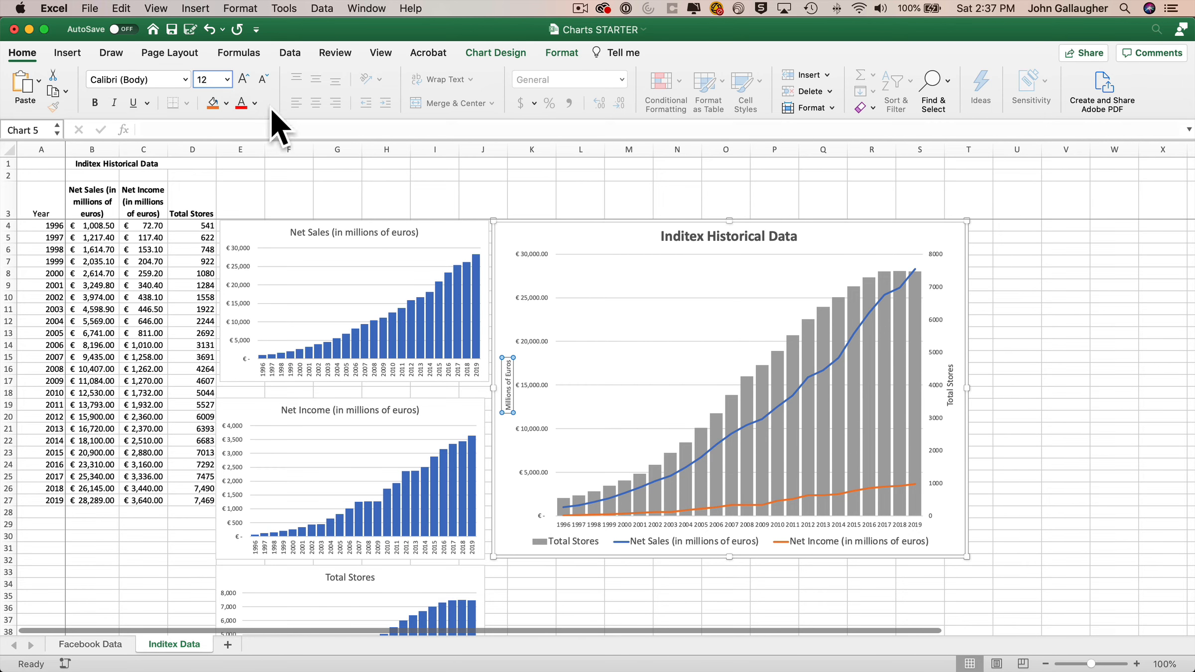
{"action": "key", "text": "Return"}
Set the font size of the primary and secondary vertical axis value labels in the combined chart to 12
{"action": "left_click", "coordinate": [540, 298]}
{"action": "left_click", "coordinate": [212, 80]}
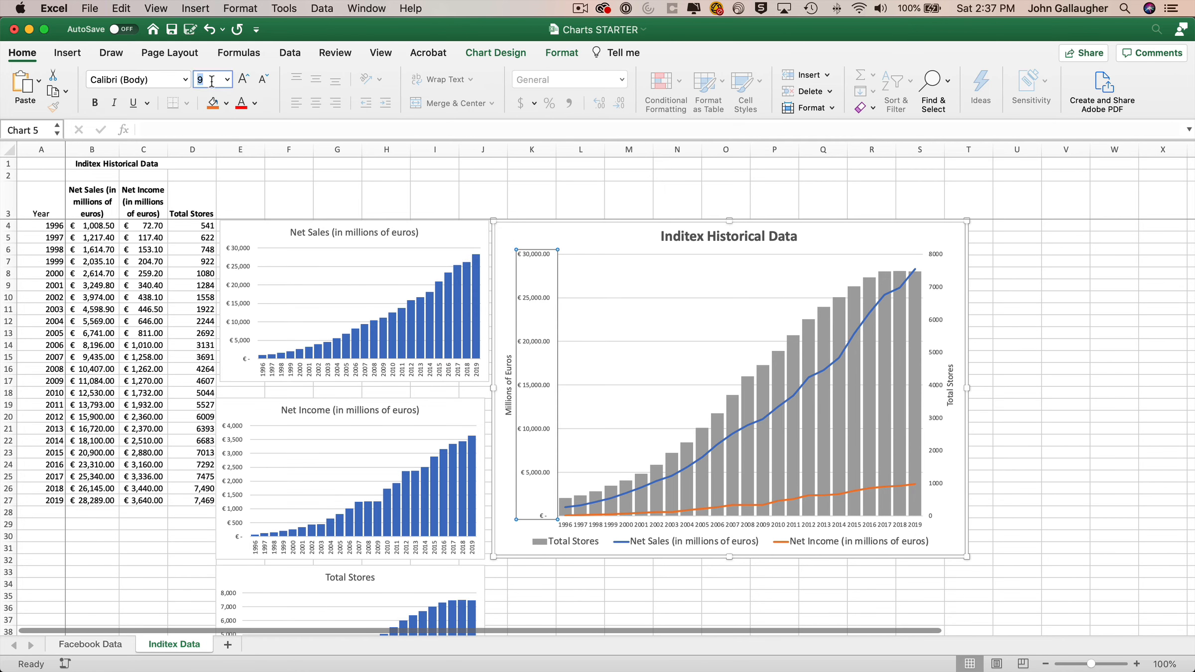
{"action": "type", "text": "12"}
{"action": "key", "text": "Return"}
{"action": "left_click", "coordinate": [930, 339]}
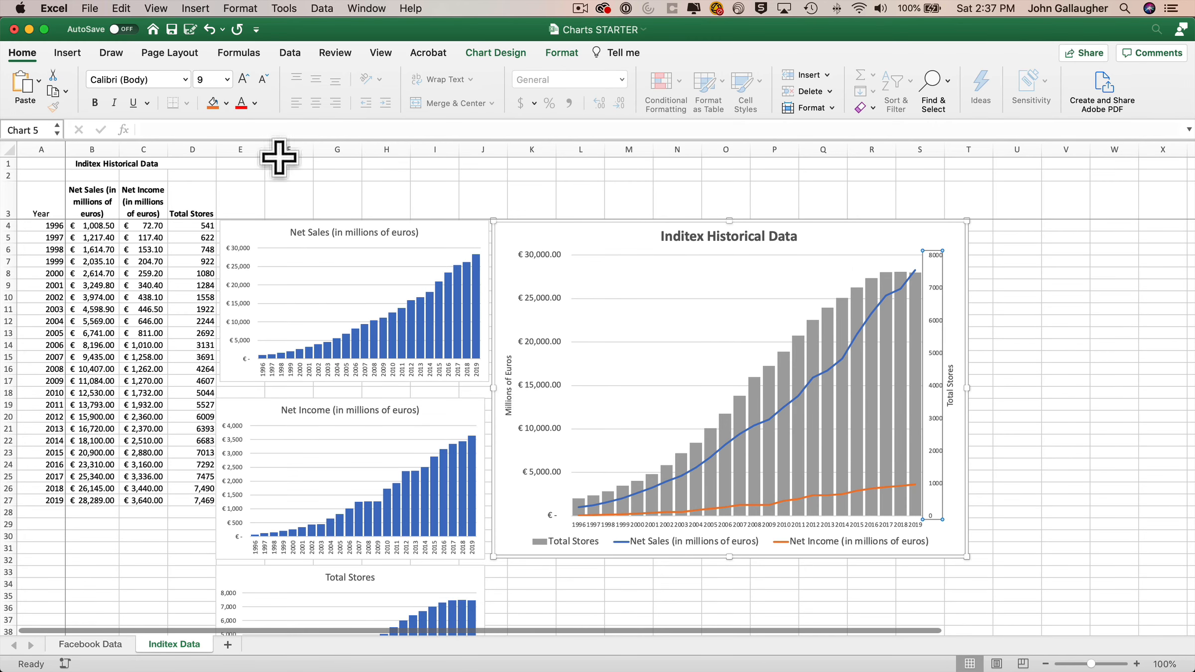
{"action": "left_click", "coordinate": [212, 79]}
{"action": "type", "text": "12"}
{"action": "key", "text": "Return"}
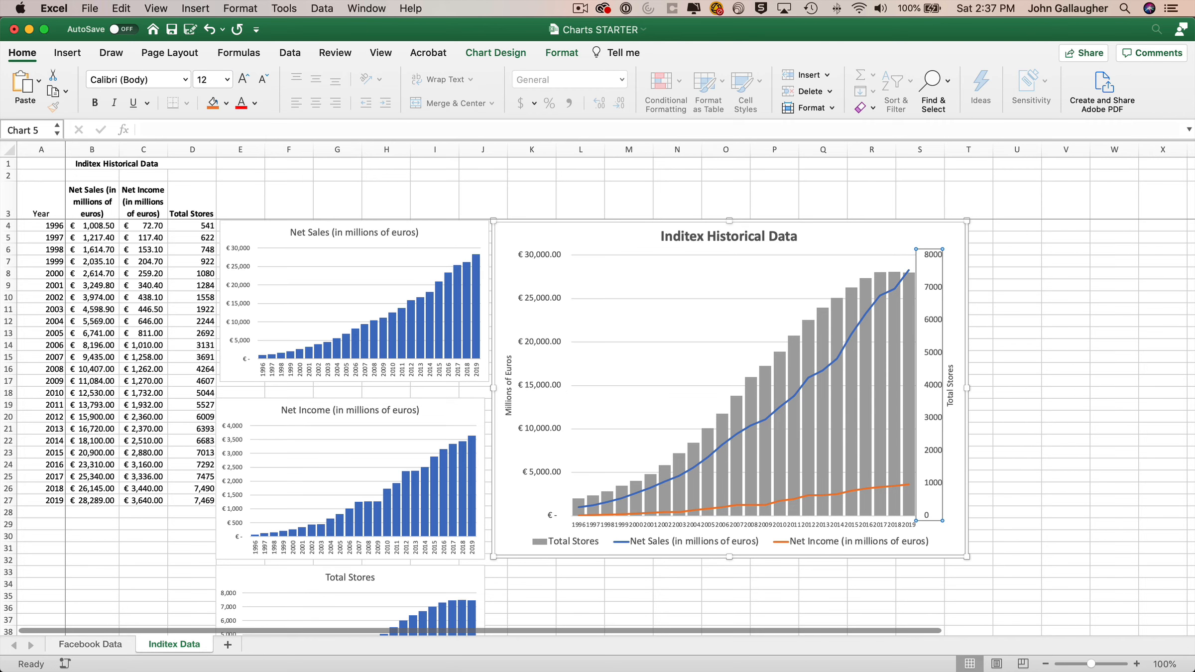
Format the Net Sales line in the combined chart with a width of 5 pt
{"action": "mouse_move", "coordinate": [826, 368]}
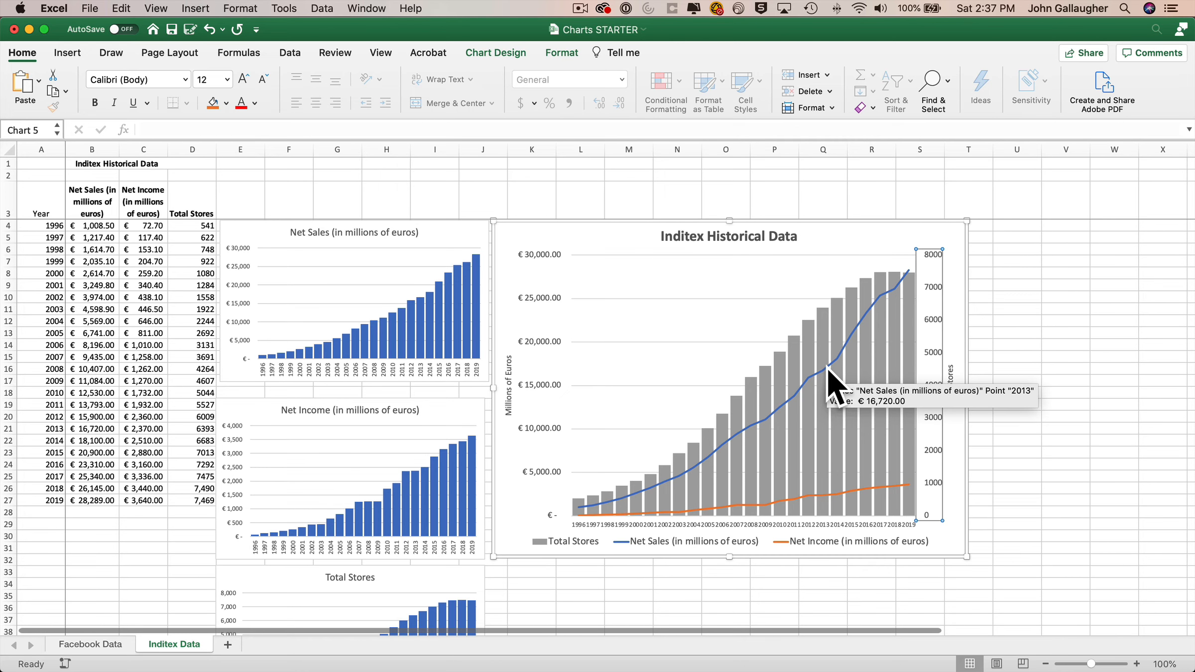
{"action": "left_click", "coordinate": [826, 367]}
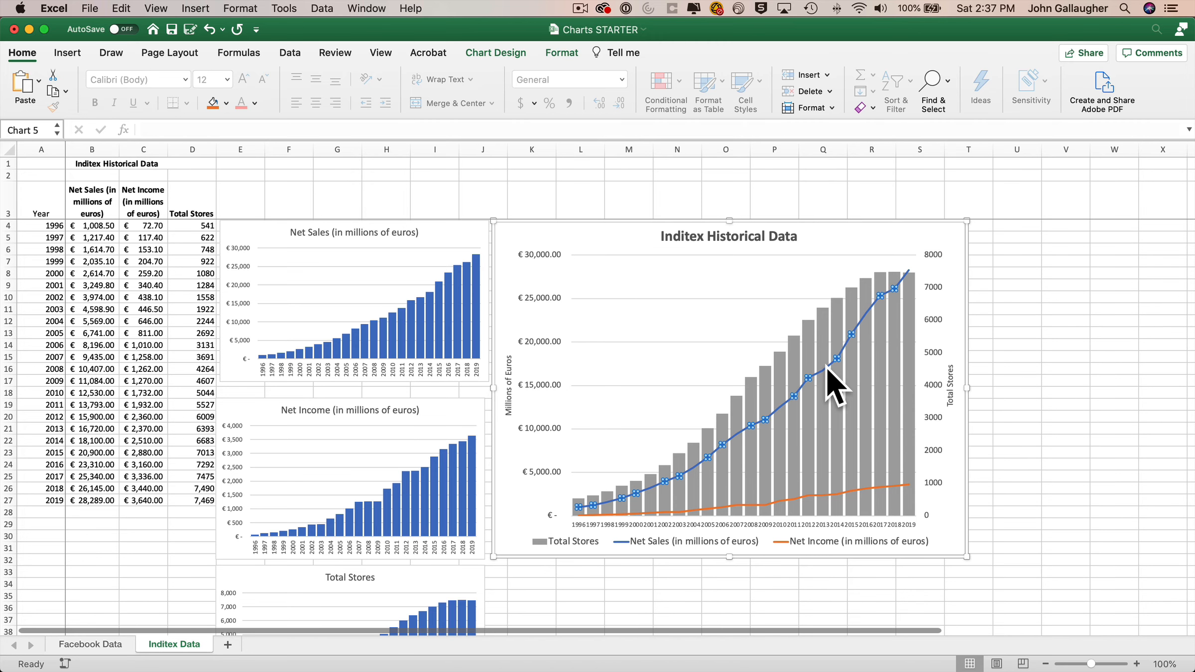
{"action": "right_click", "coordinate": [826, 367]}
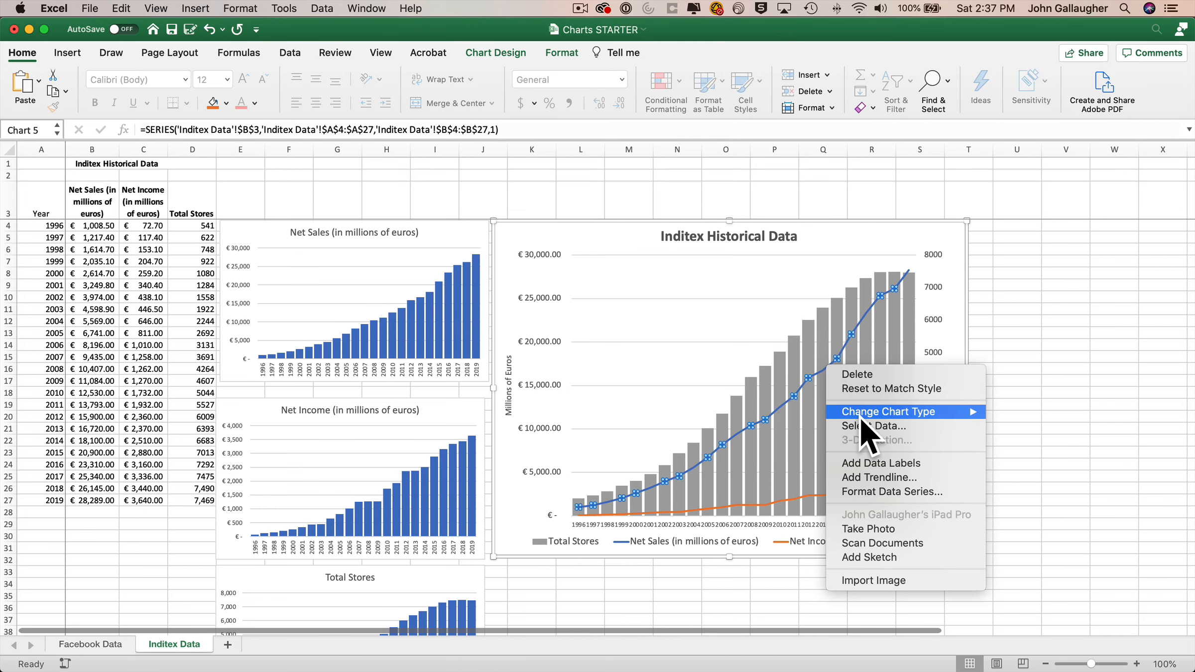
{"action": "left_click", "coordinate": [894, 490]}
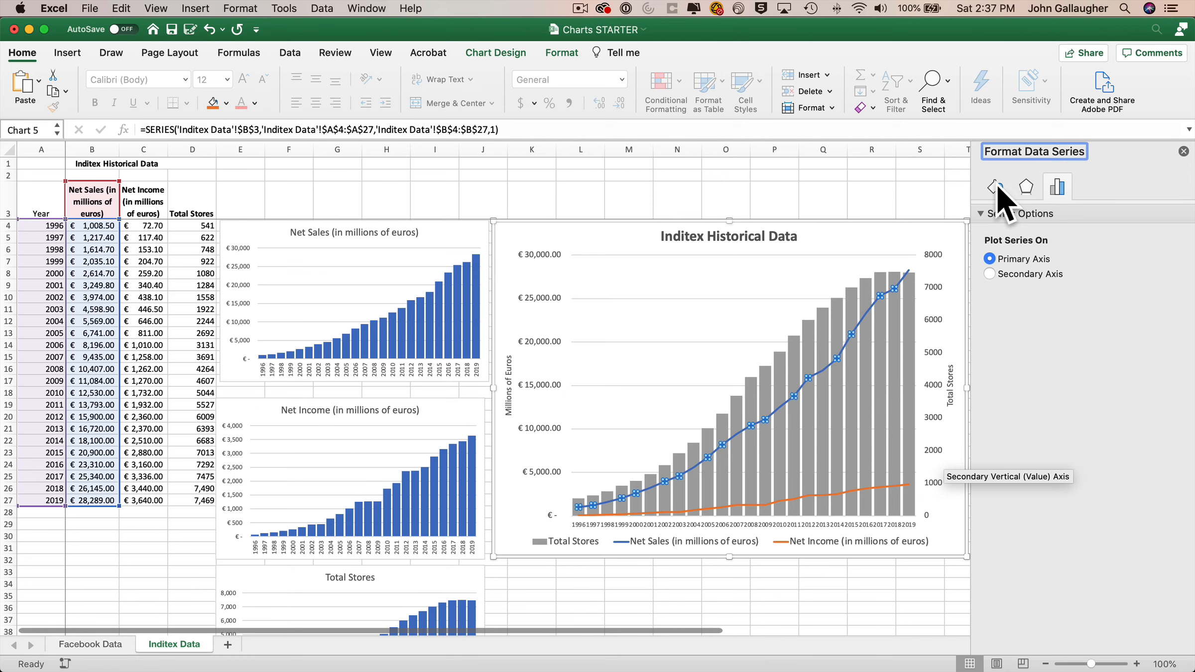
{"action": "left_click", "coordinate": [997, 187]}
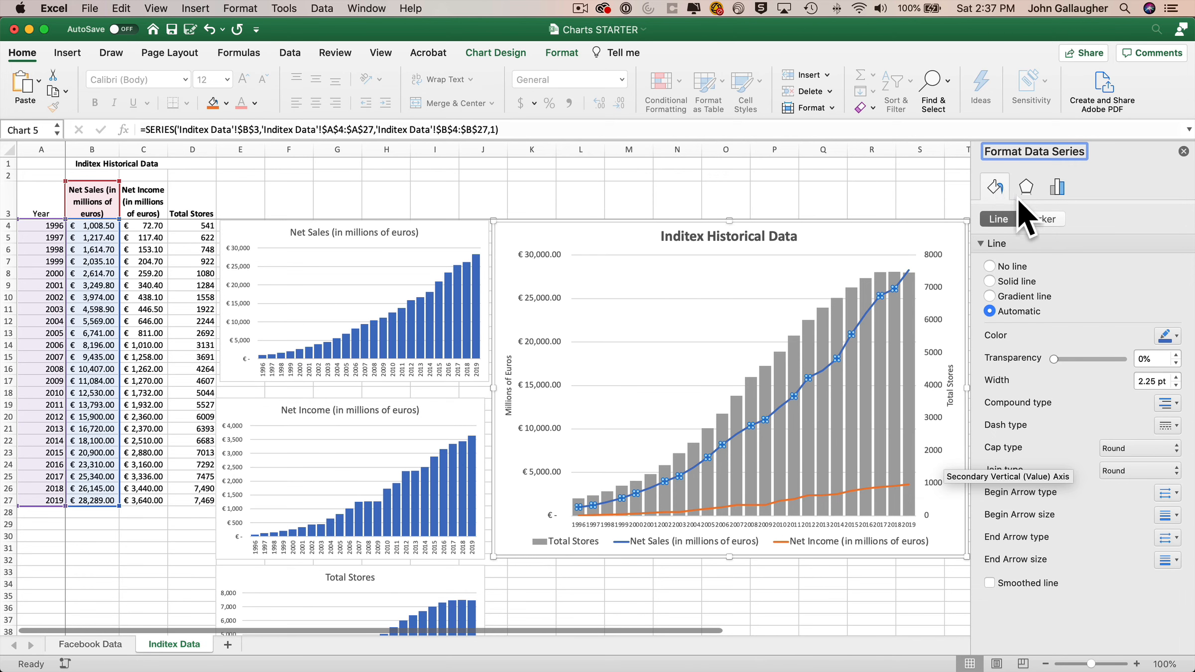
{"action": "left_click", "coordinate": [1157, 380]}
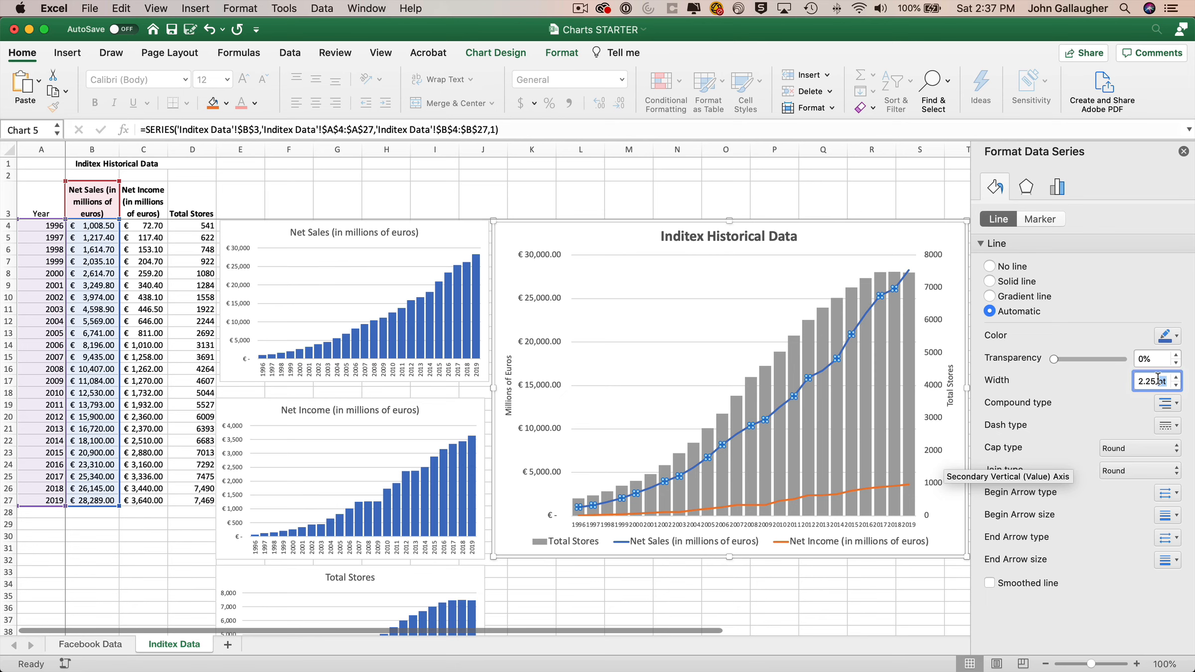
{"action": "key", "text": "super+a"}
{"action": "type", "text": "5"}
{"action": "key", "text": "Return"}
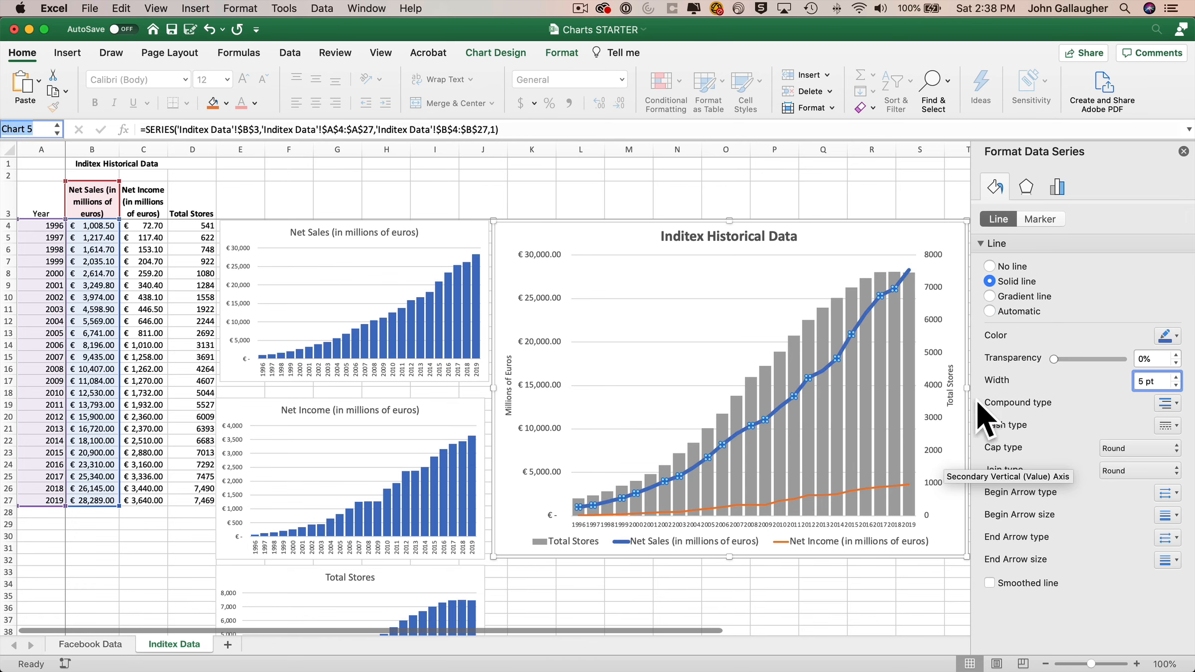
Format the Net Income line in the combined chart with a width of 5 pt
{"action": "left_click", "coordinate": [887, 486]}
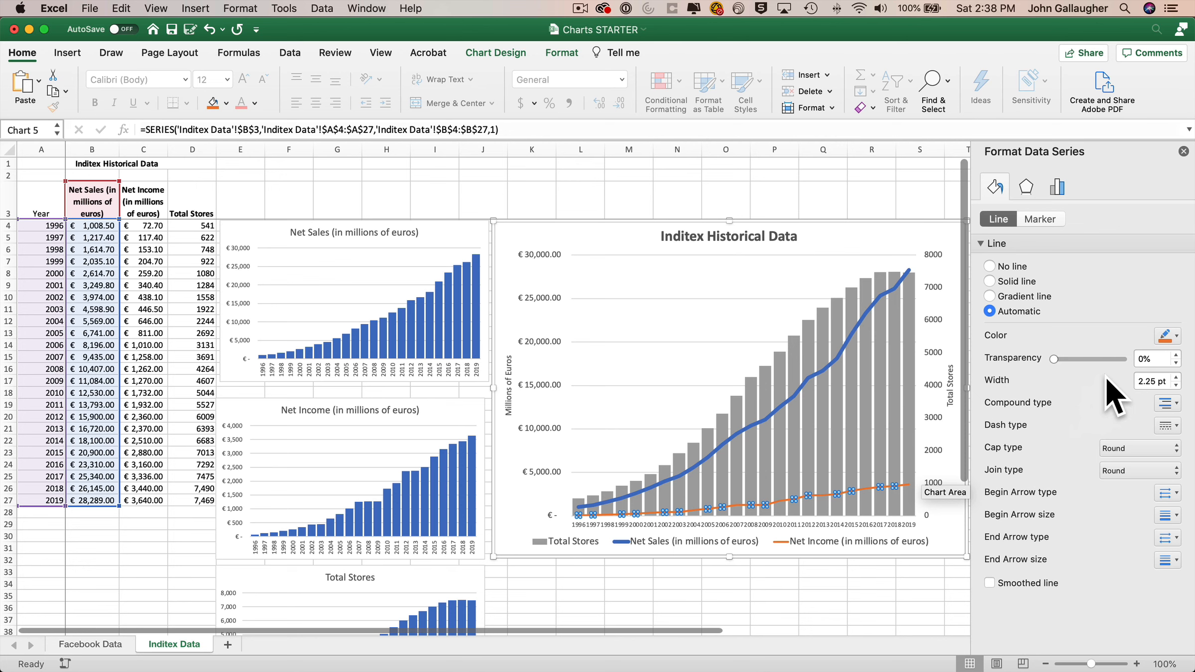
{"action": "left_click", "coordinate": [1155, 381]}
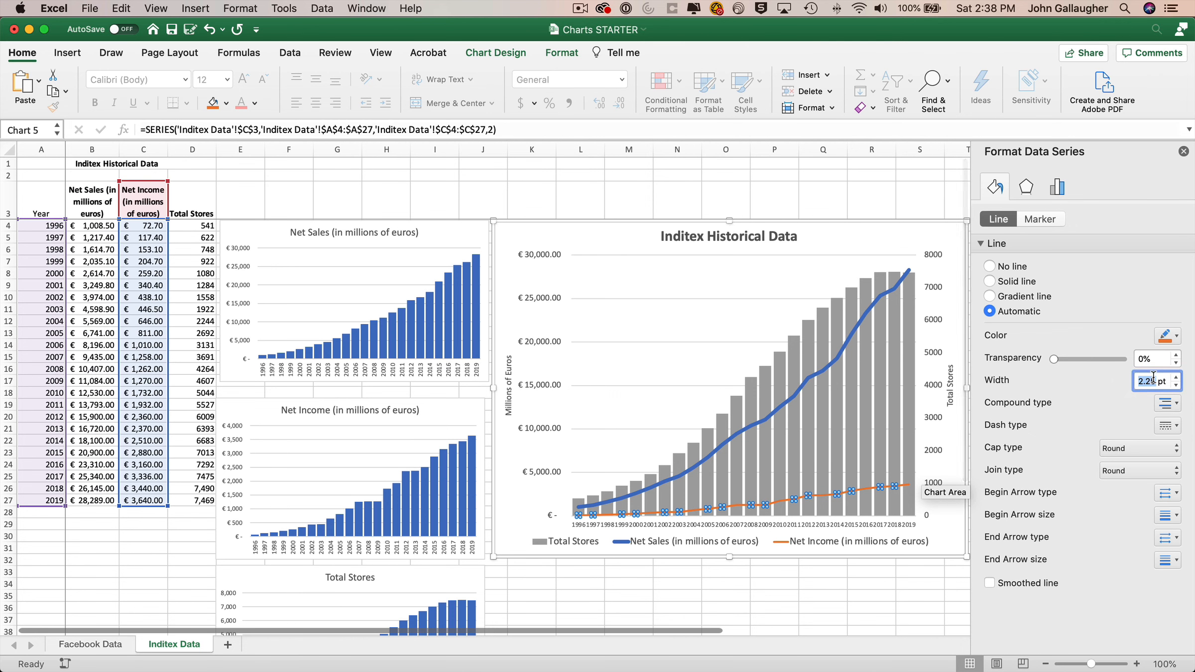
{"action": "key", "text": "super+a"}
{"action": "type", "text": "5"}
{"action": "key", "text": "Return"}
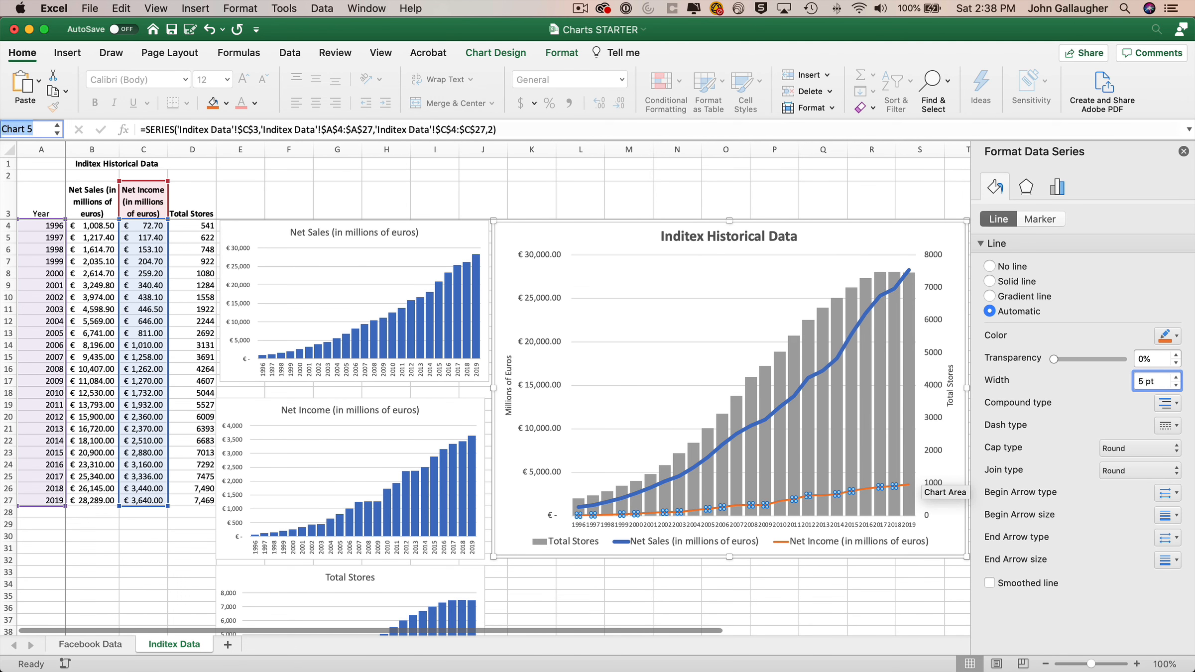
Fill the combined chart's Total Stores columns with a light green theme color and close the Format Data Series pane
{"action": "left_click", "coordinate": [897, 396]}
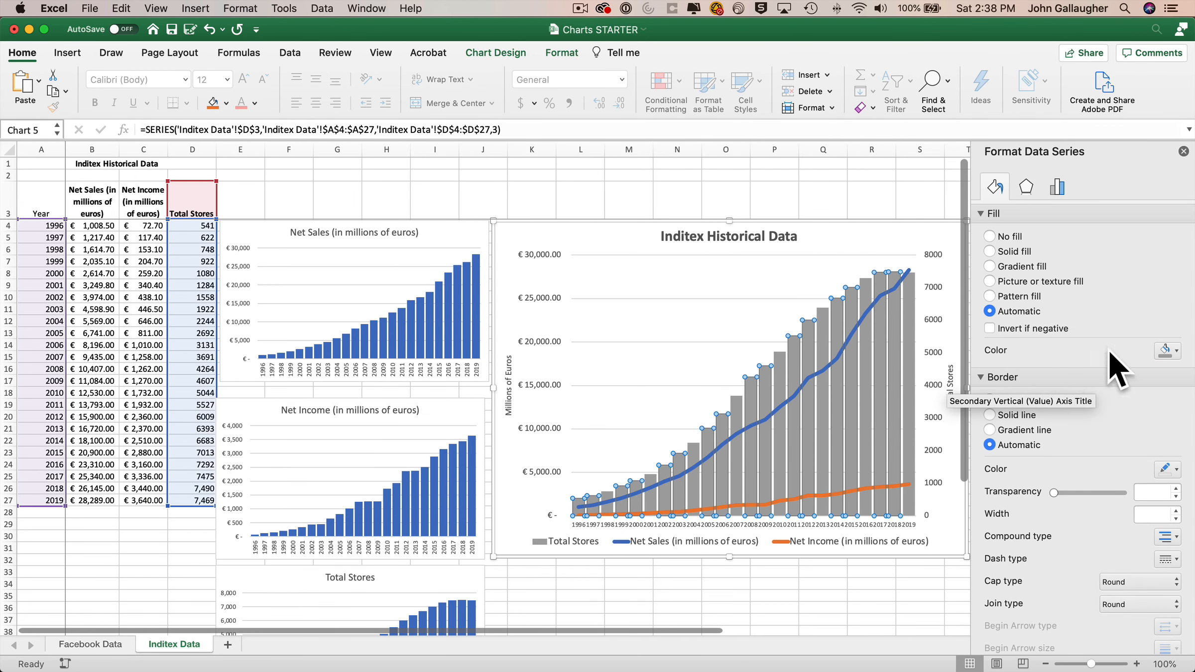
{"action": "left_click", "coordinate": [1175, 351]}
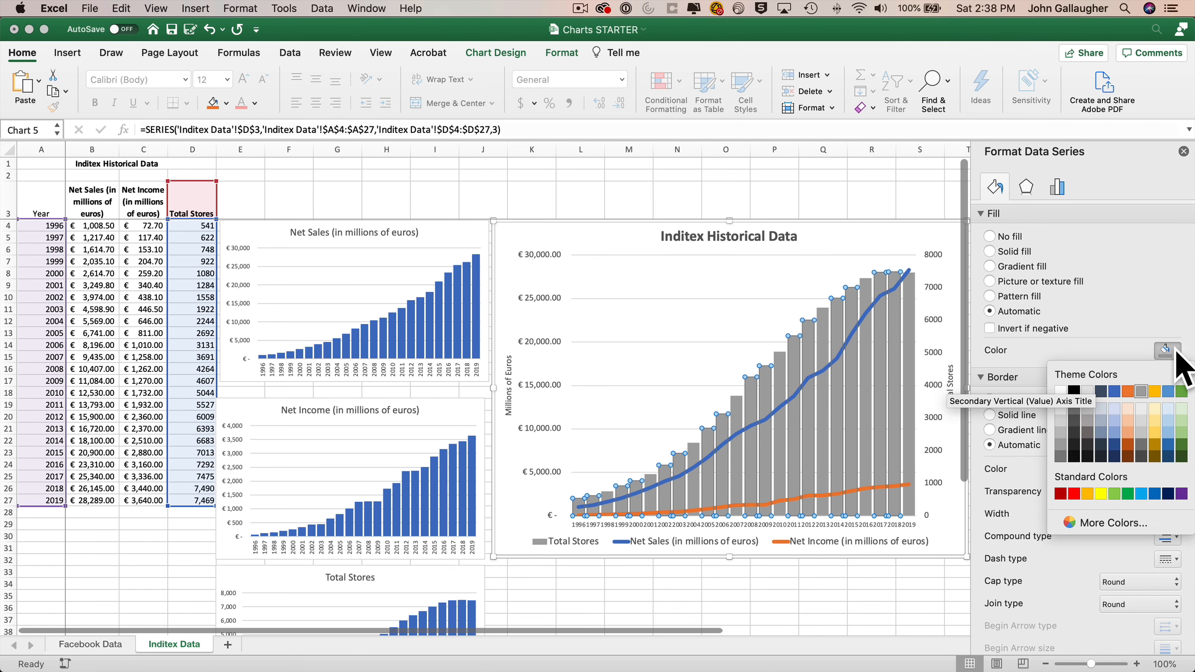
{"action": "left_click", "coordinate": [1181, 432]}
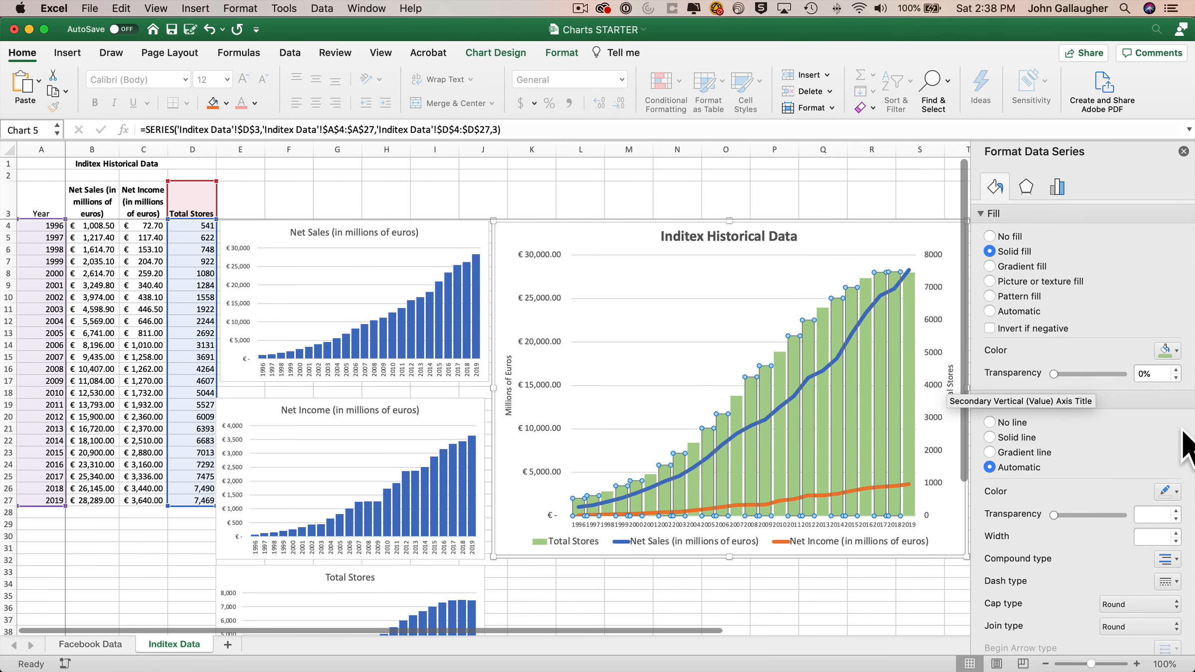
{"action": "left_click", "coordinate": [1176, 351]}
{"action": "left_click", "coordinate": [1179, 417]}
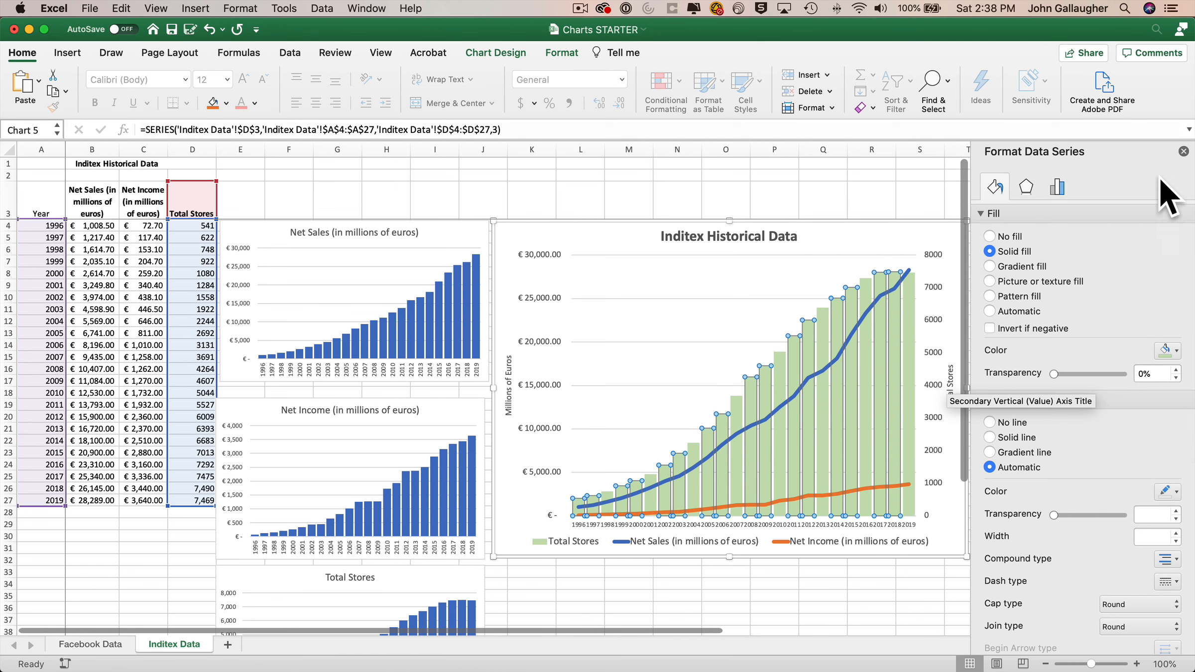
{"action": "left_click", "coordinate": [1183, 151]}
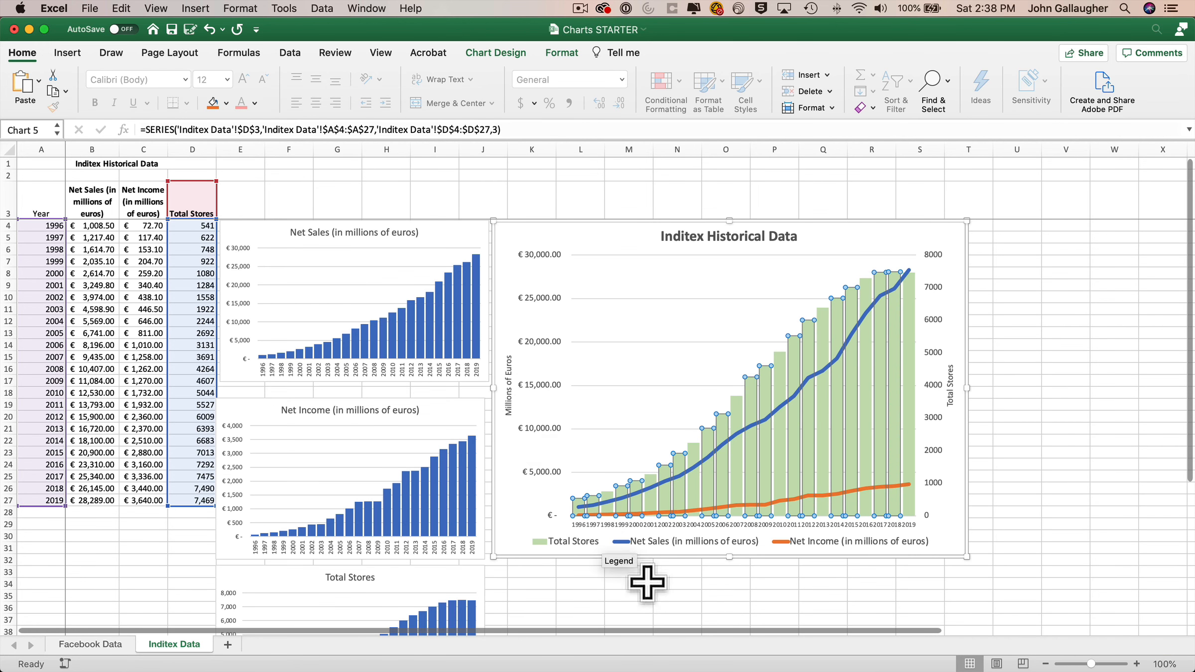